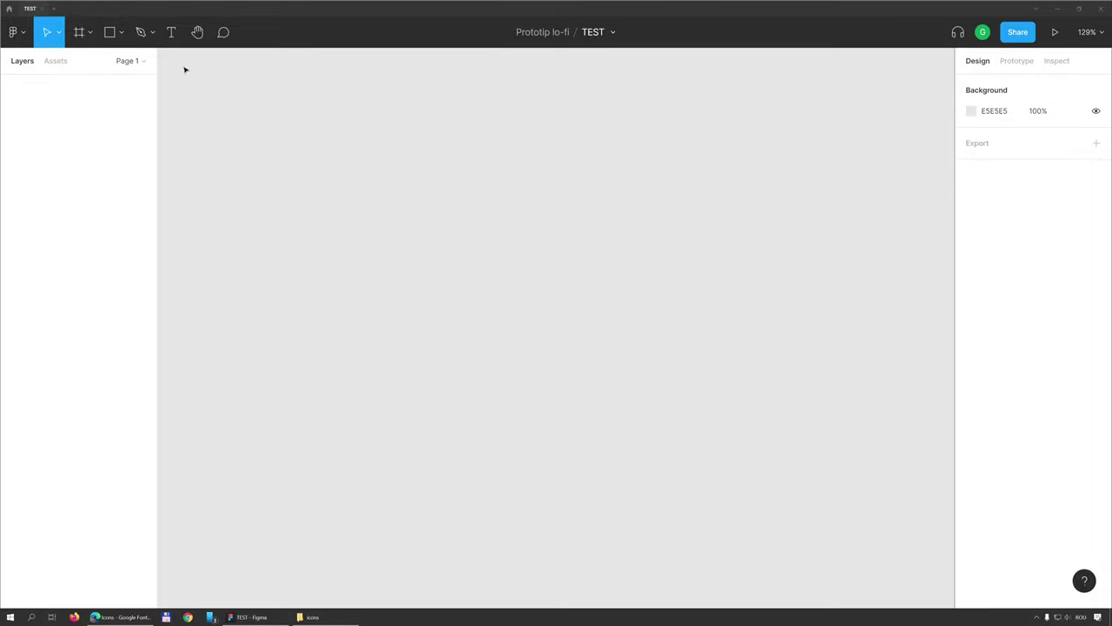
Draw a trial wide frame on the canvas and delete it.
click(79, 33)
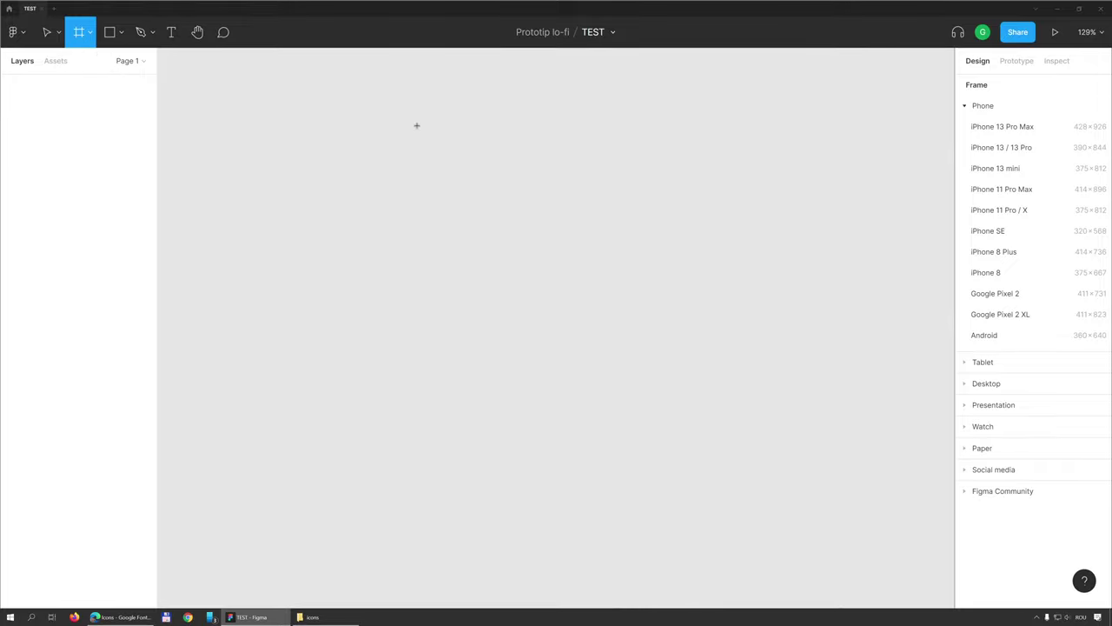
mouse_move(381, 113)
mouse_down()
mouse_move(459, 180)
mouse_move(752, 324)
mouse_up()
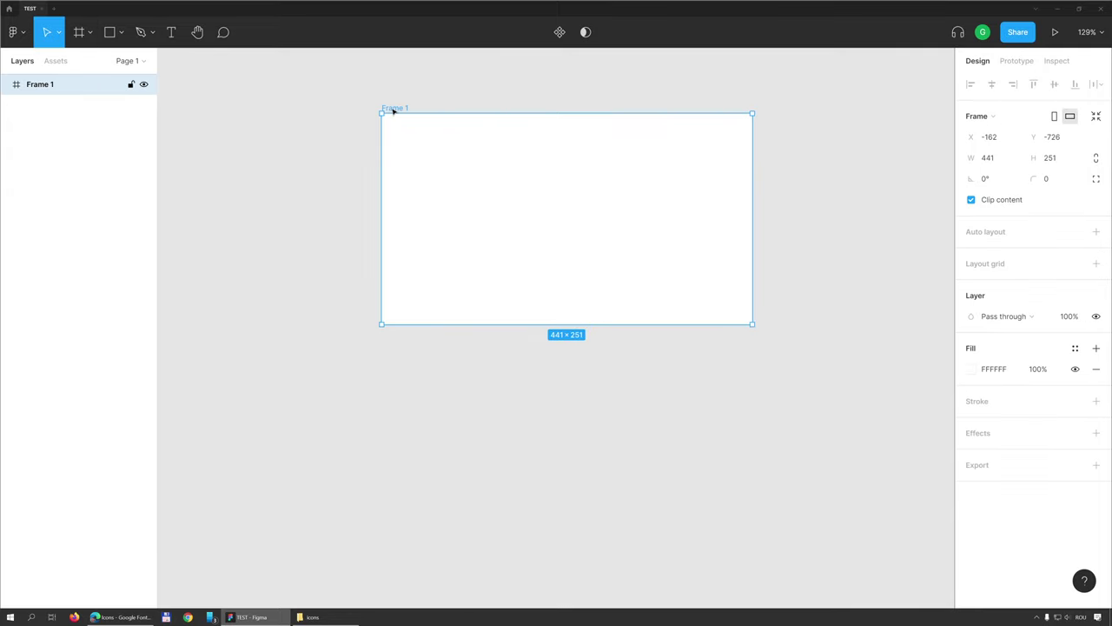
key(Delete)
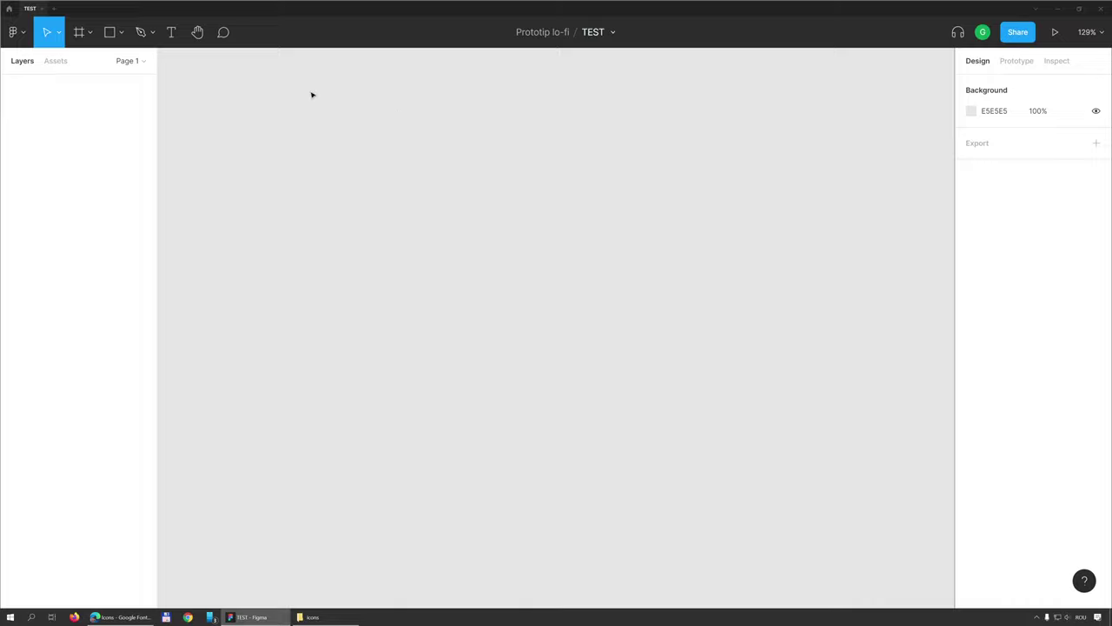
Add a 360×640 Android frame from the Phone size presets.
click(79, 32)
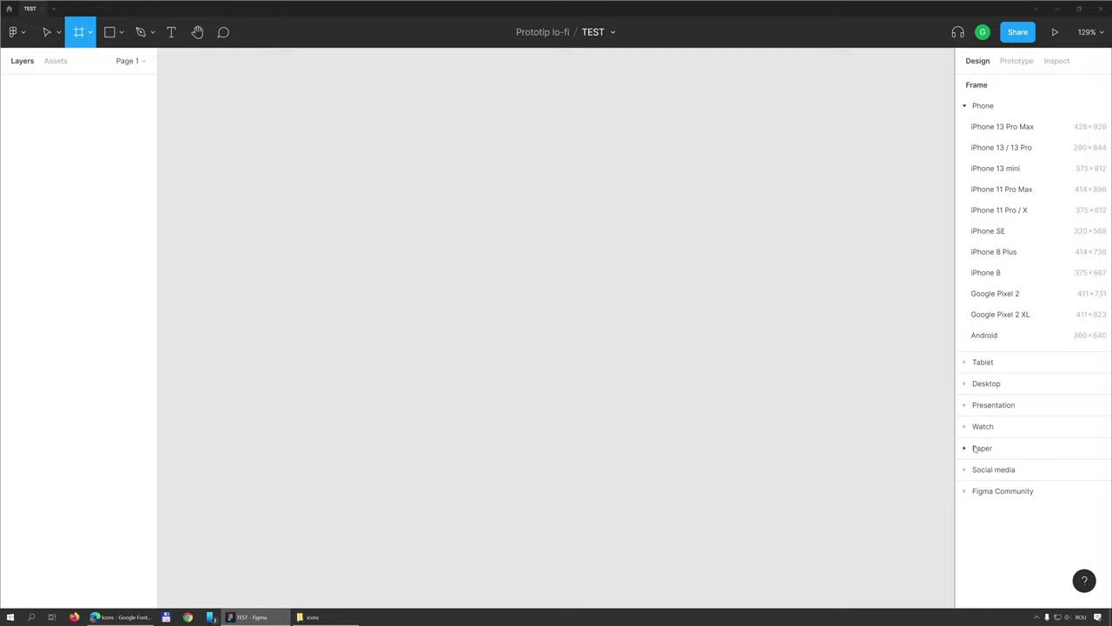
click(965, 448)
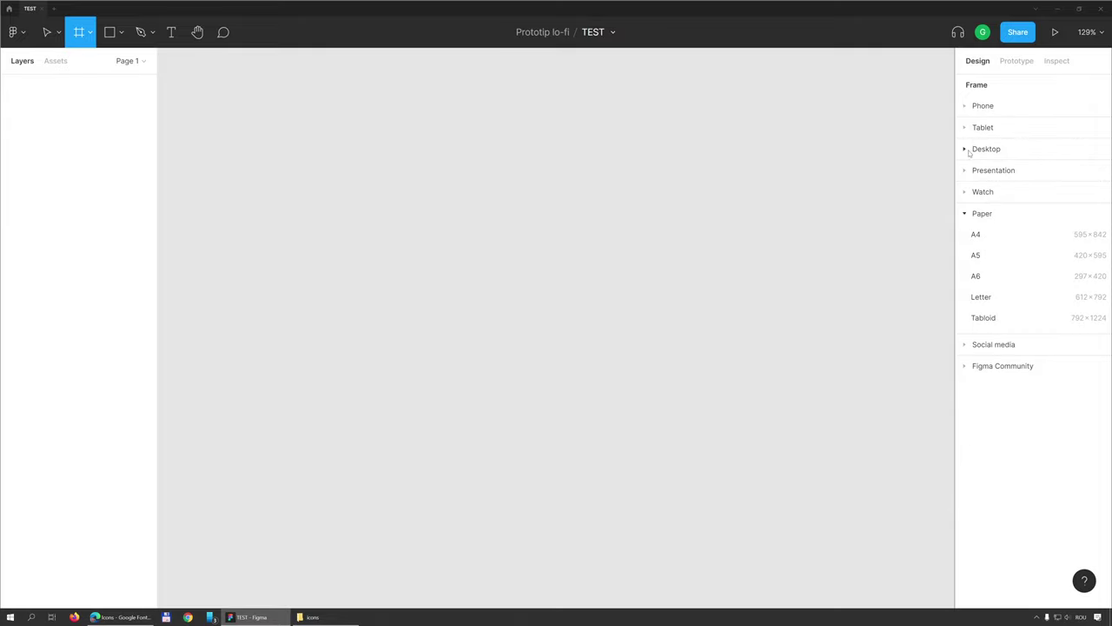
click(963, 214)
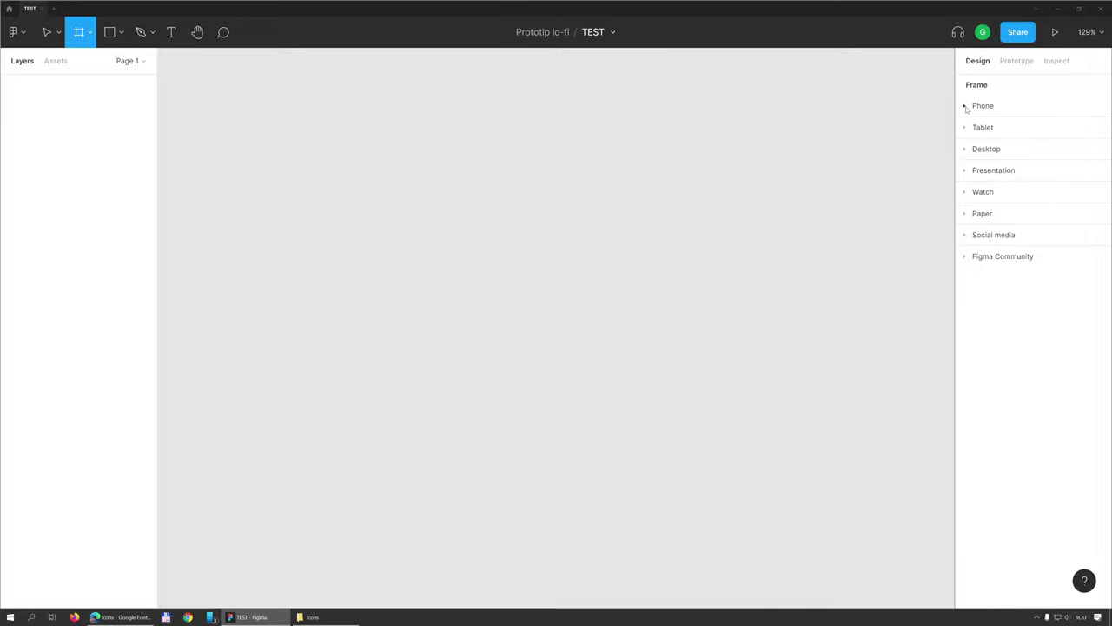
click(966, 107)
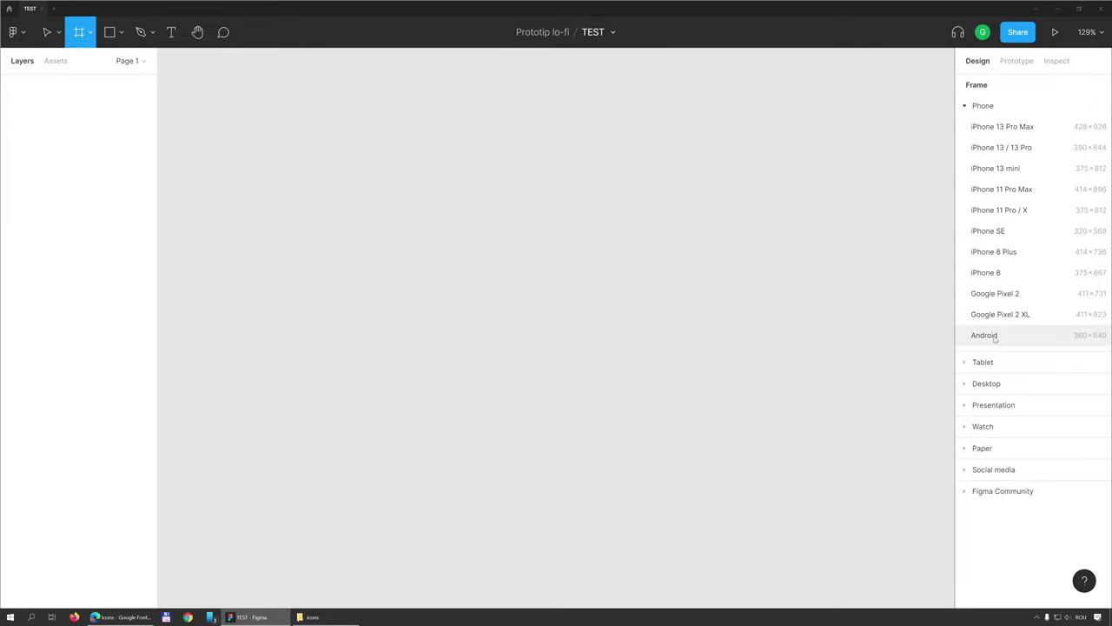
click(990, 335)
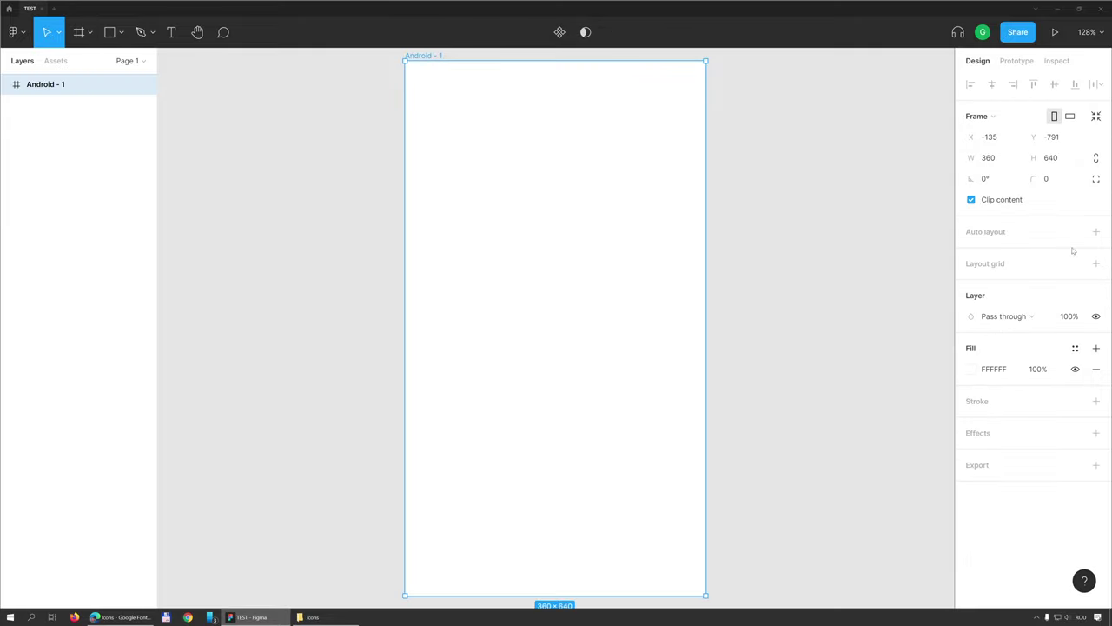
click(79, 32)
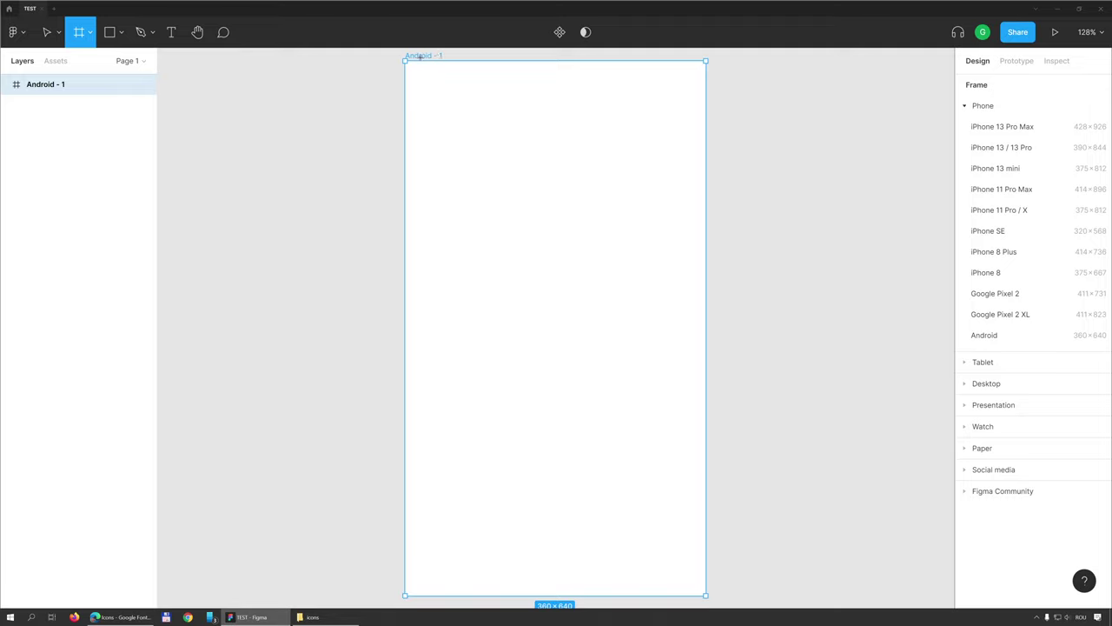
Rename the Android - 1 frame to 'Home' and delete the accidental small frame.
double_click(46, 85)
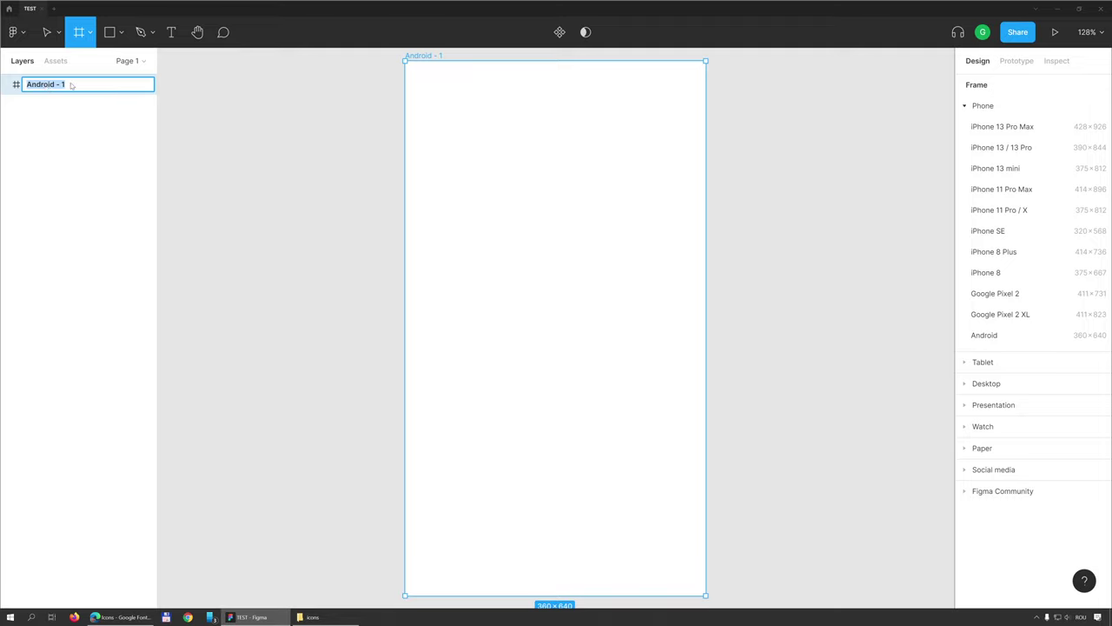
text(h)
text(home)
key(Delete)
text(h)
key(BackSpace)
text(Home)
click(209, 105)
key(Delete)
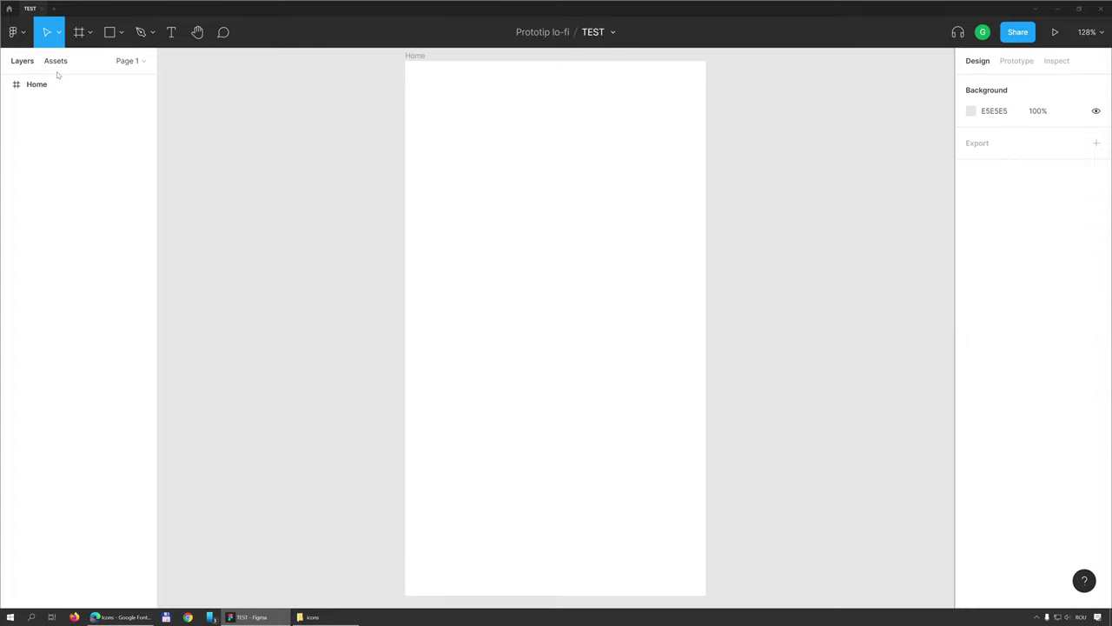
Select the Home frame and show the shape types list beside the Rectangle tool.
click(415, 57)
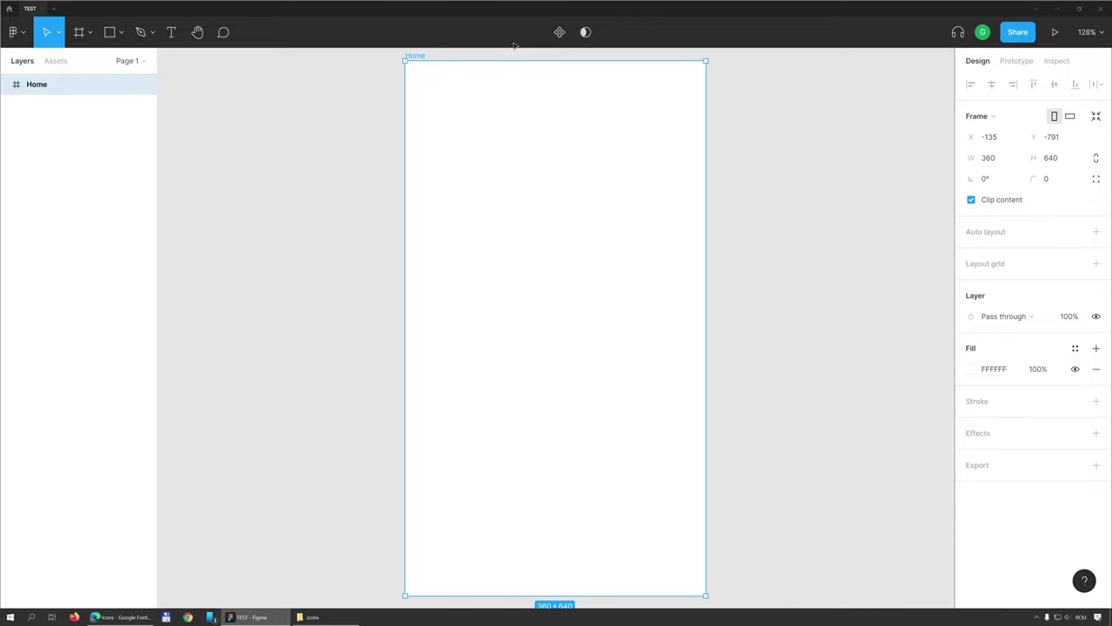
click(121, 33)
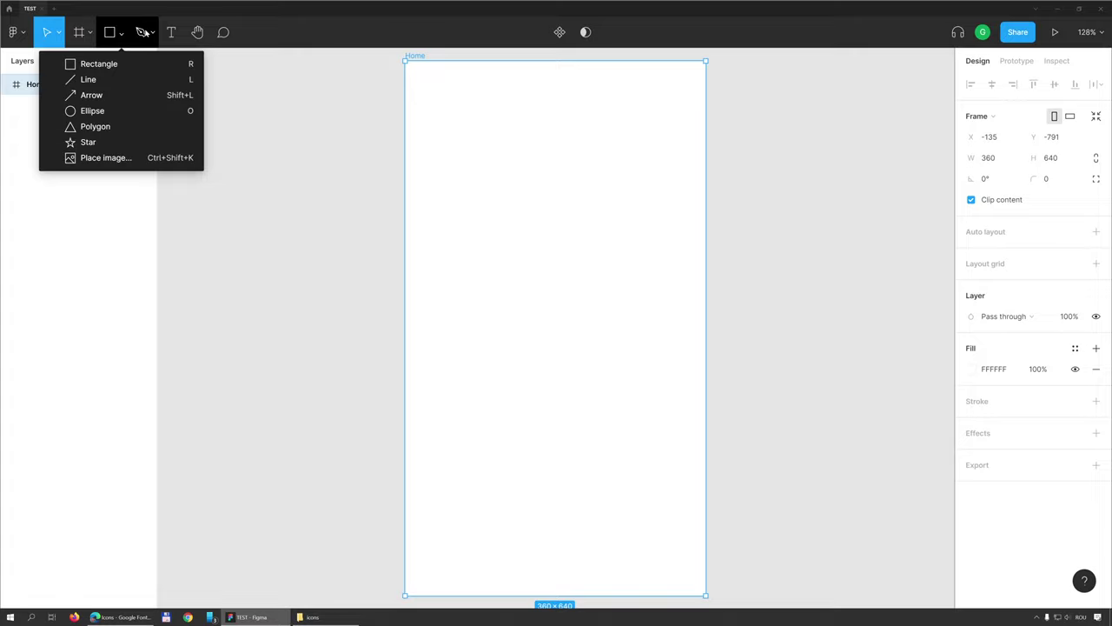
Browse and close the shape types list, then activate the Rectangle tool.
click(142, 34)
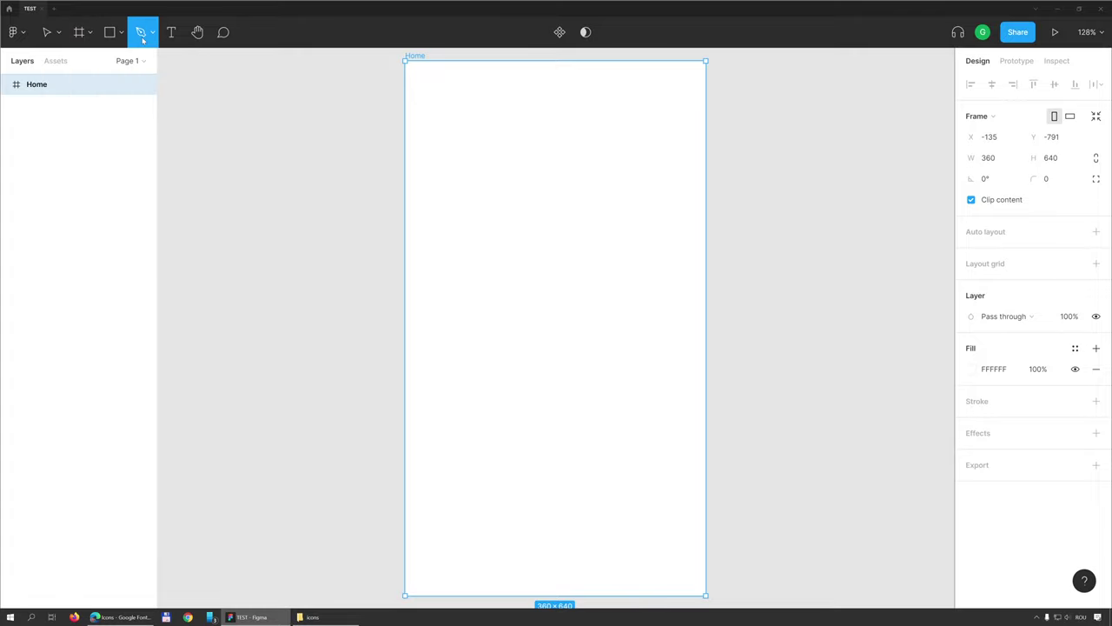
click(120, 38)
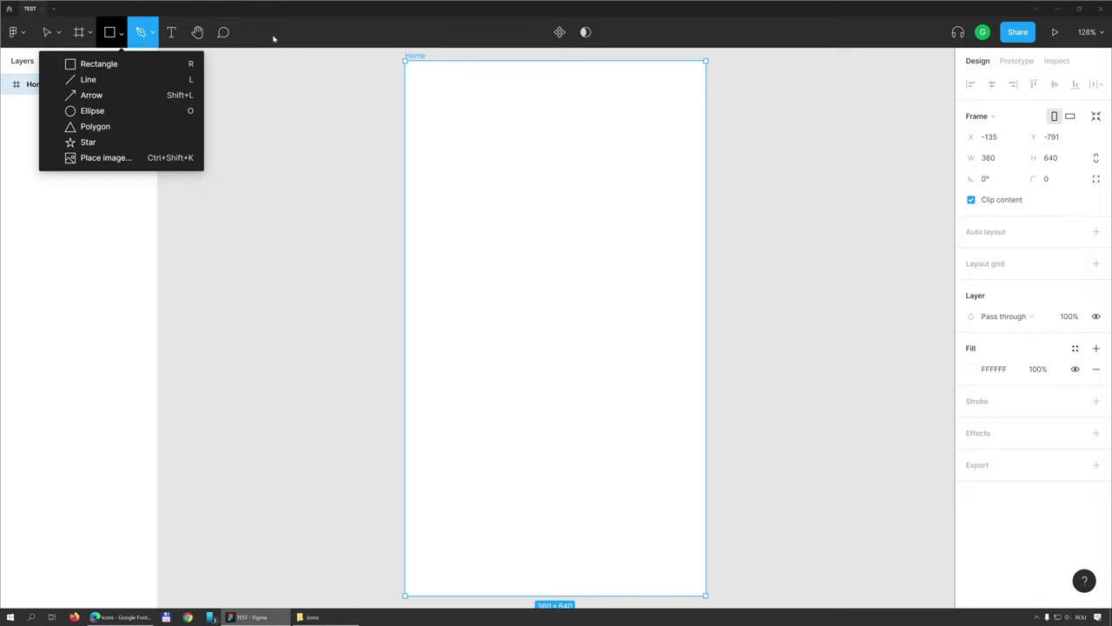
click(640, 41)
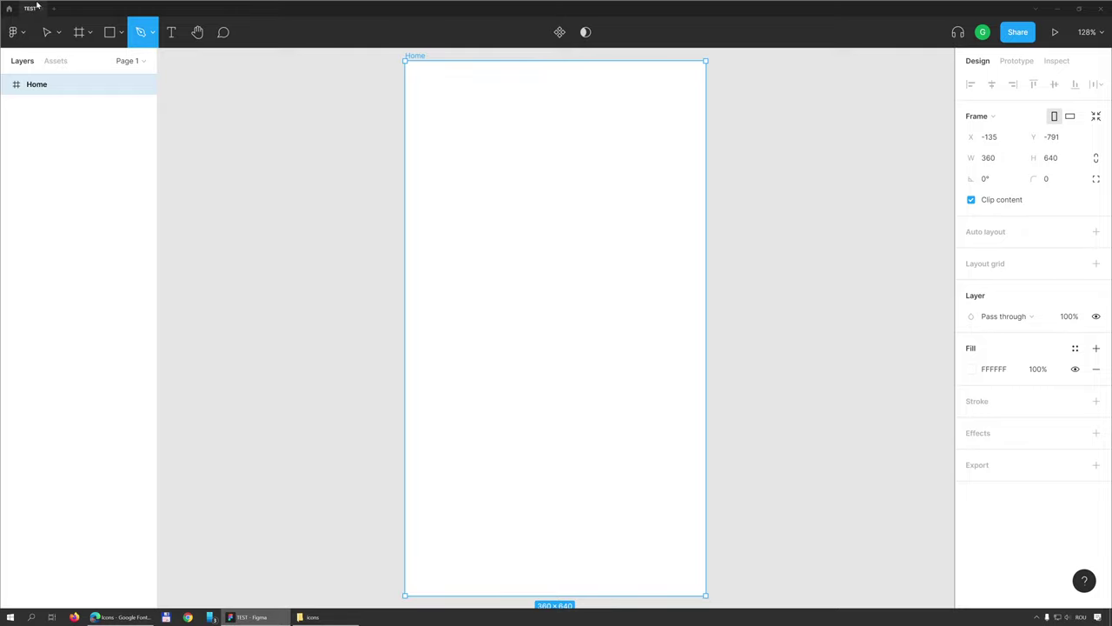
click(111, 32)
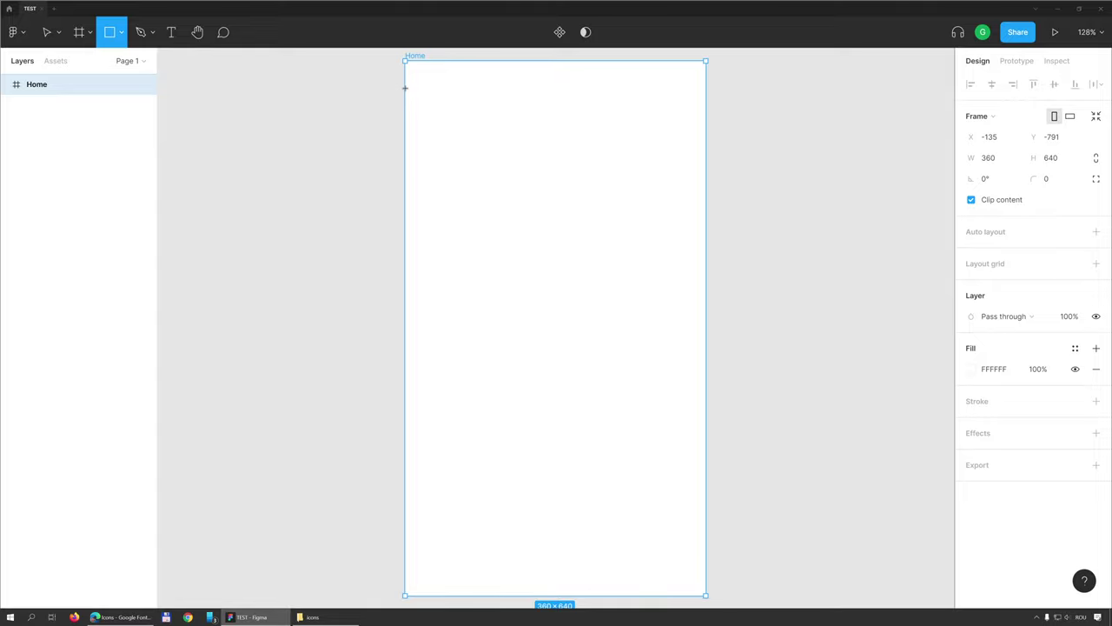
Draw a grey bar across Home, set its height to 36, and snap it to the top.
drag(404, 88, 704, 62)
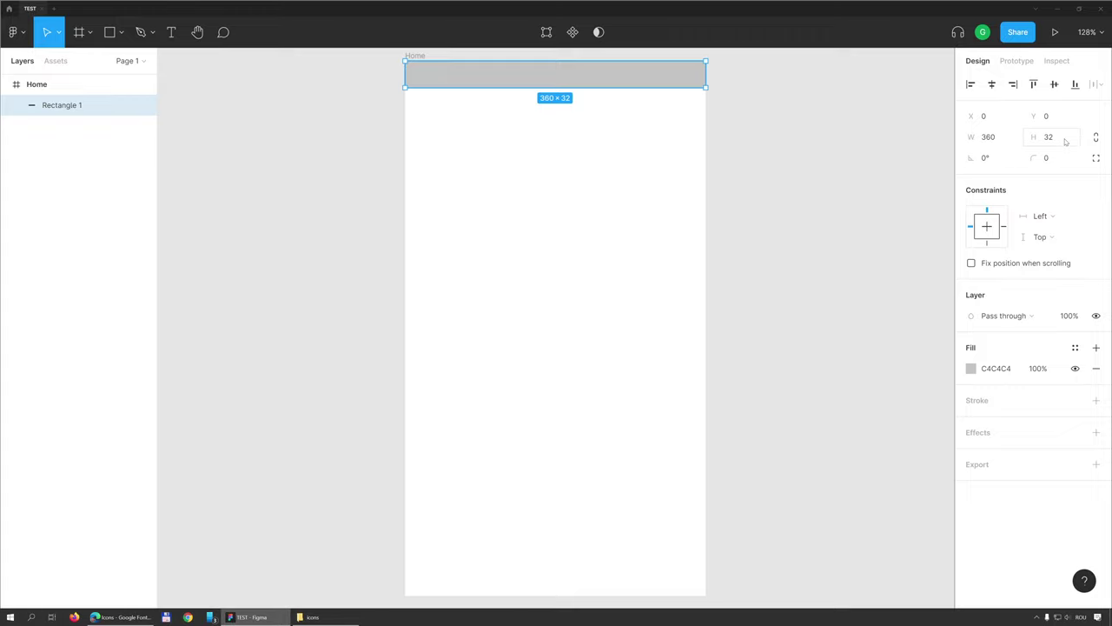
click(1065, 140)
text(3)
text(6)
key(Return)
drag(646, 77, 647, 82)
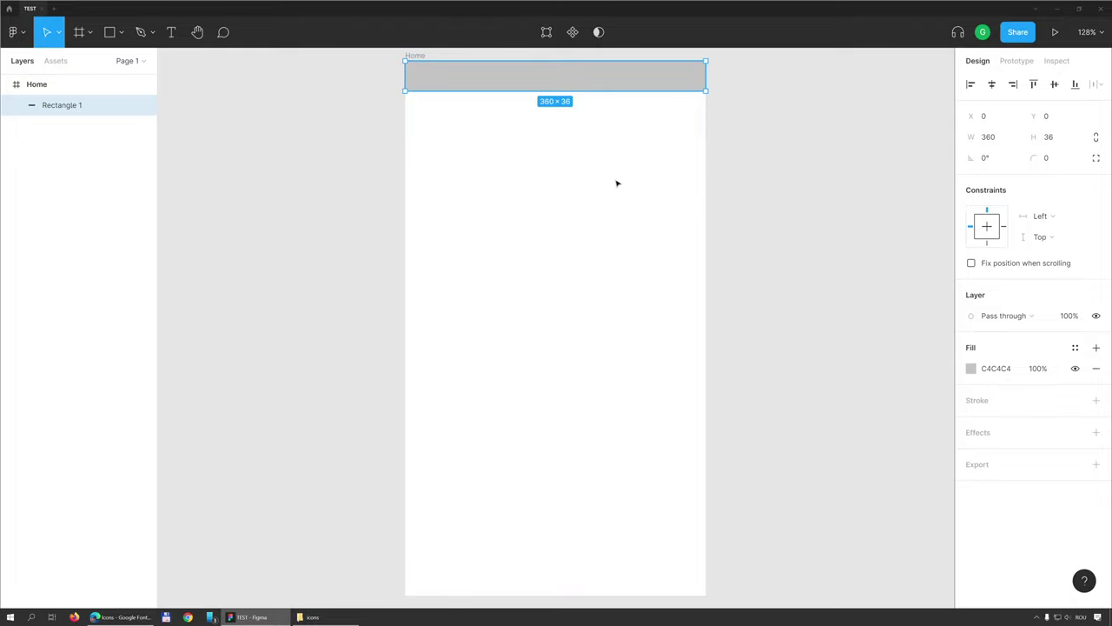
scroll(610, 179, down, 2)
scroll(610, 179, up, 2)
mouse_move(78, 84)
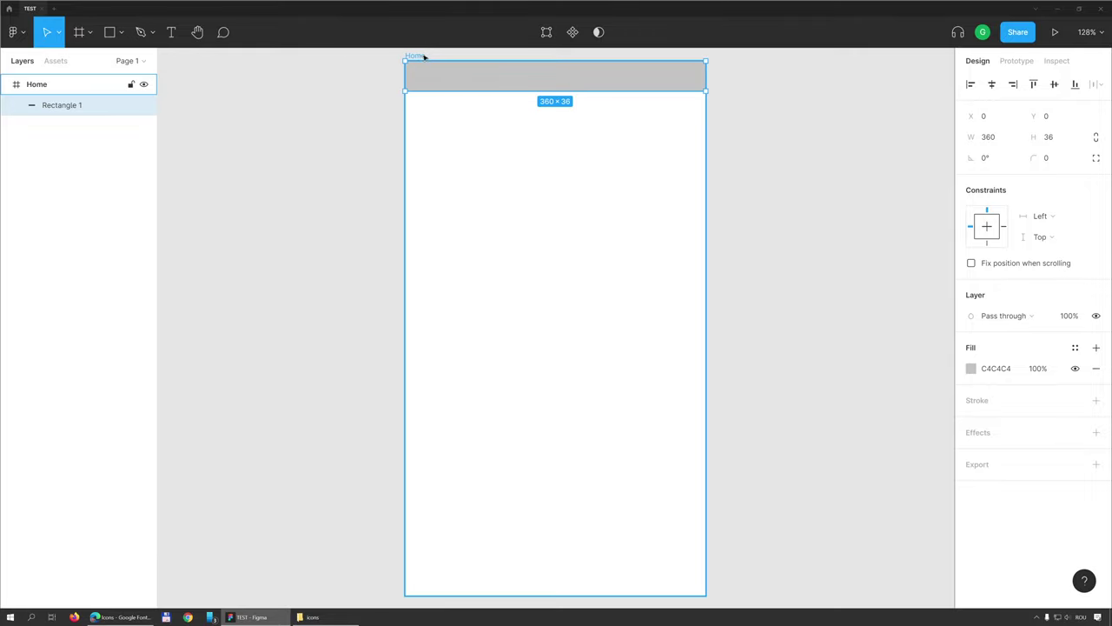
Add a 10px layout grid to the Home frame and open its settings.
click(419, 57)
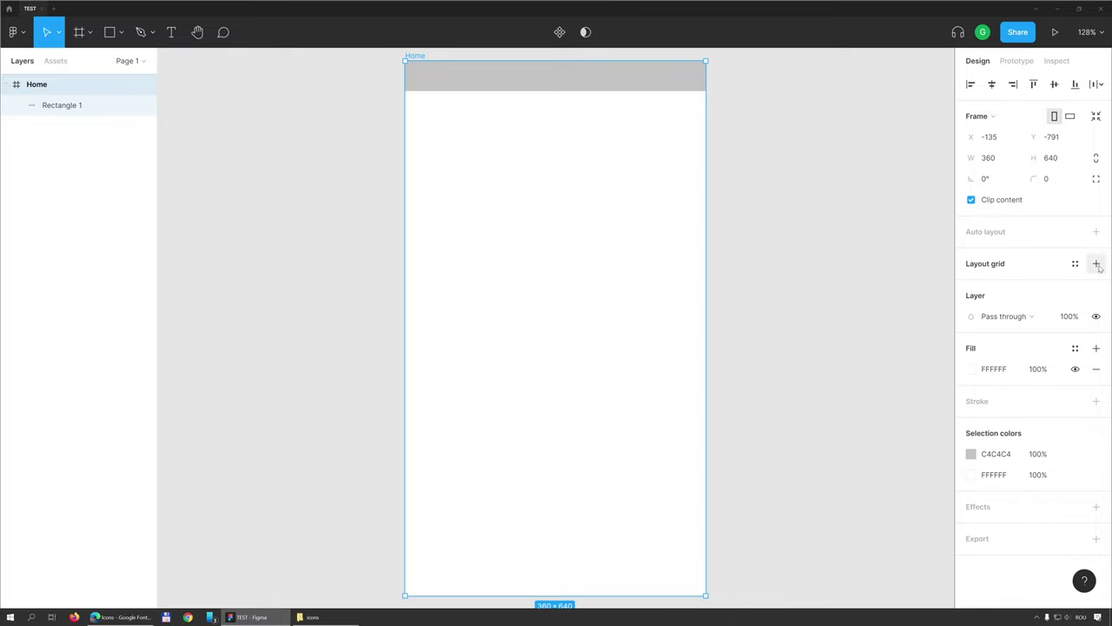
click(1096, 264)
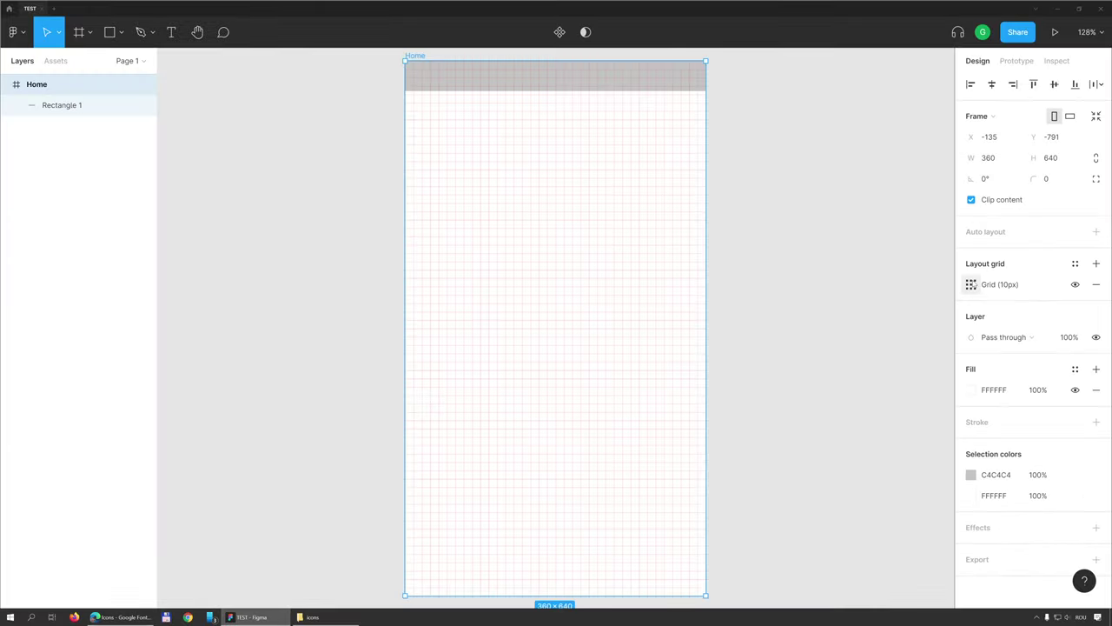
click(971, 284)
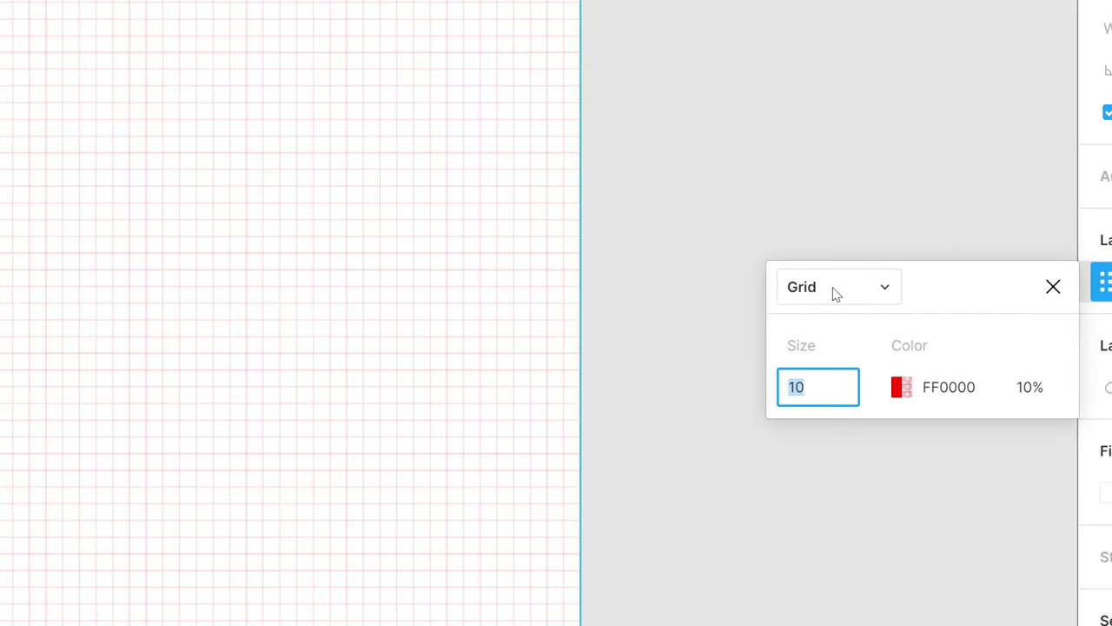
Change the layout grid to columns with a 20 px margin.
click(834, 292)
click(845, 320)
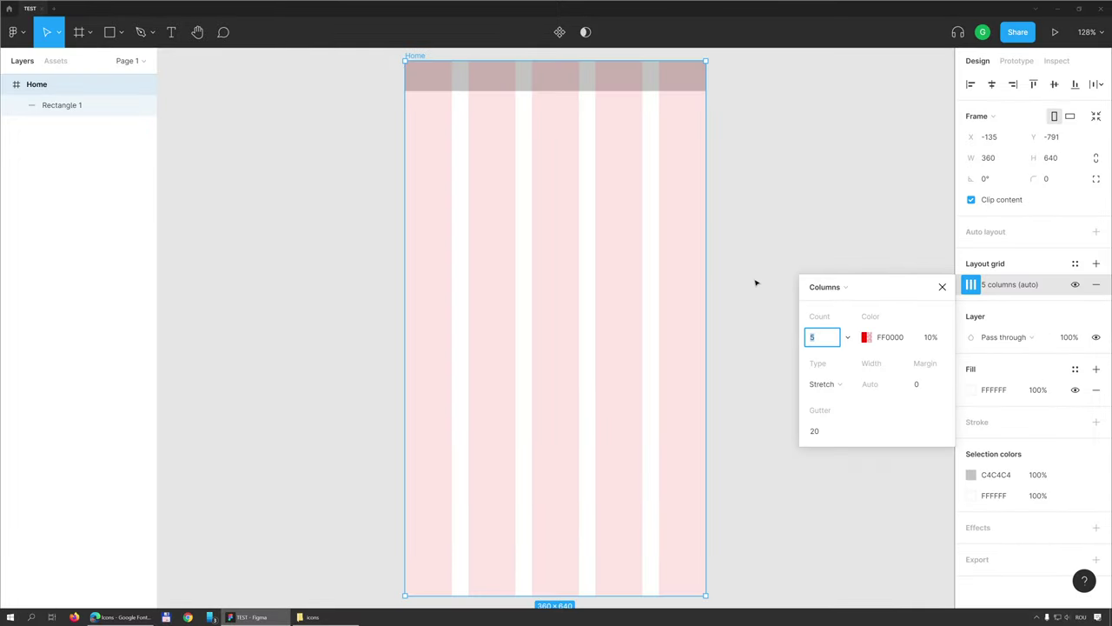
click(925, 387)
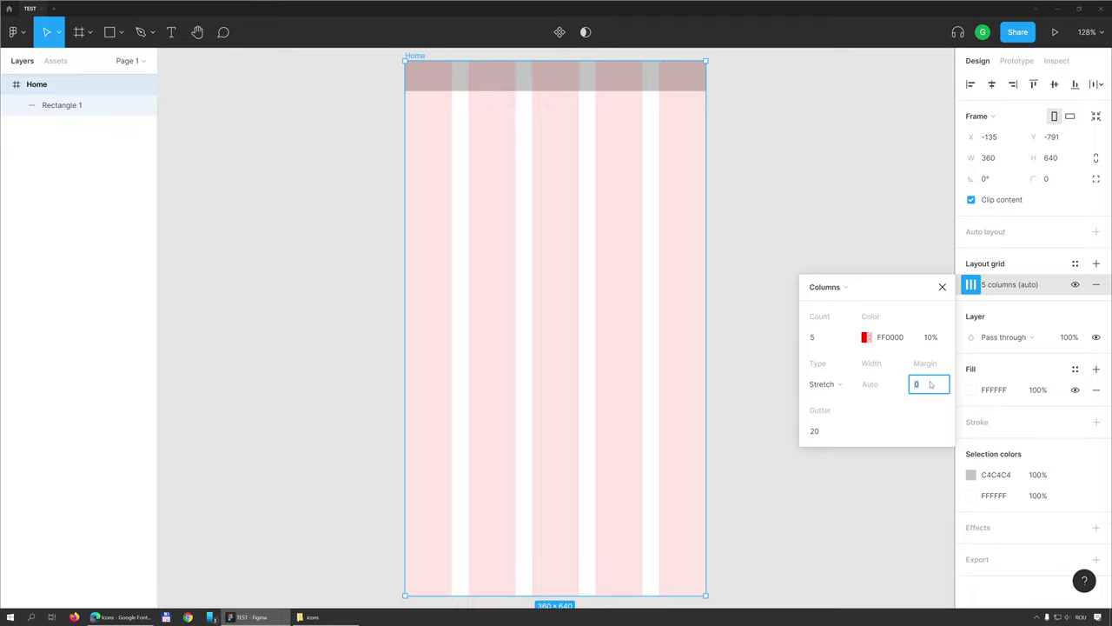
text(20)
key(Return)
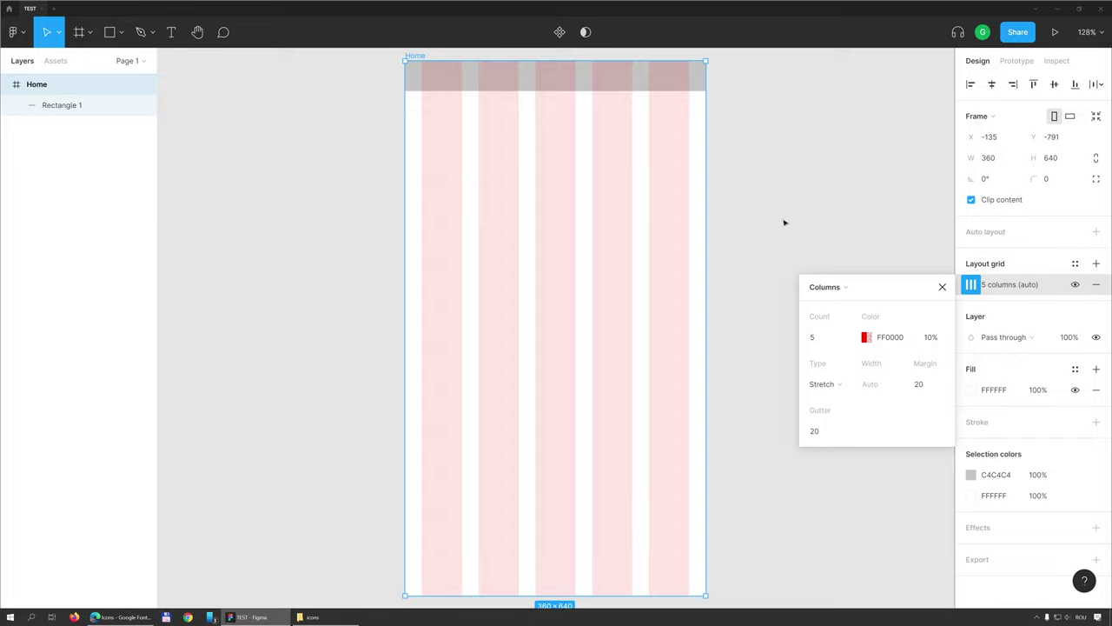
Toggle the column grid's visibility until the five red columns show again.
click(1074, 286)
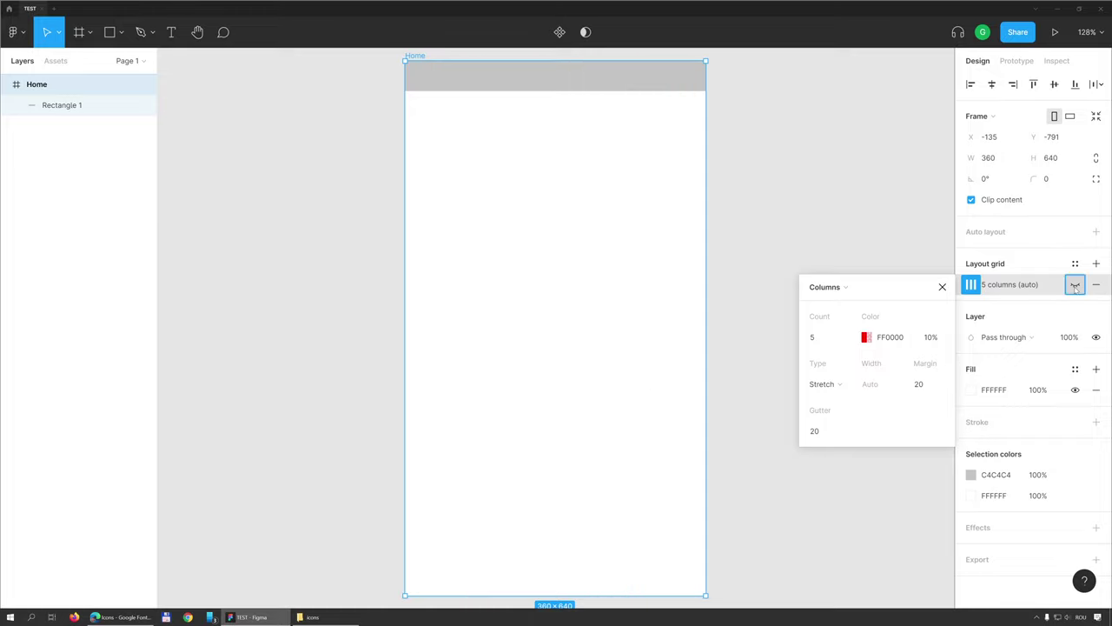
click(1075, 286)
click(1075, 285)
click(1075, 286)
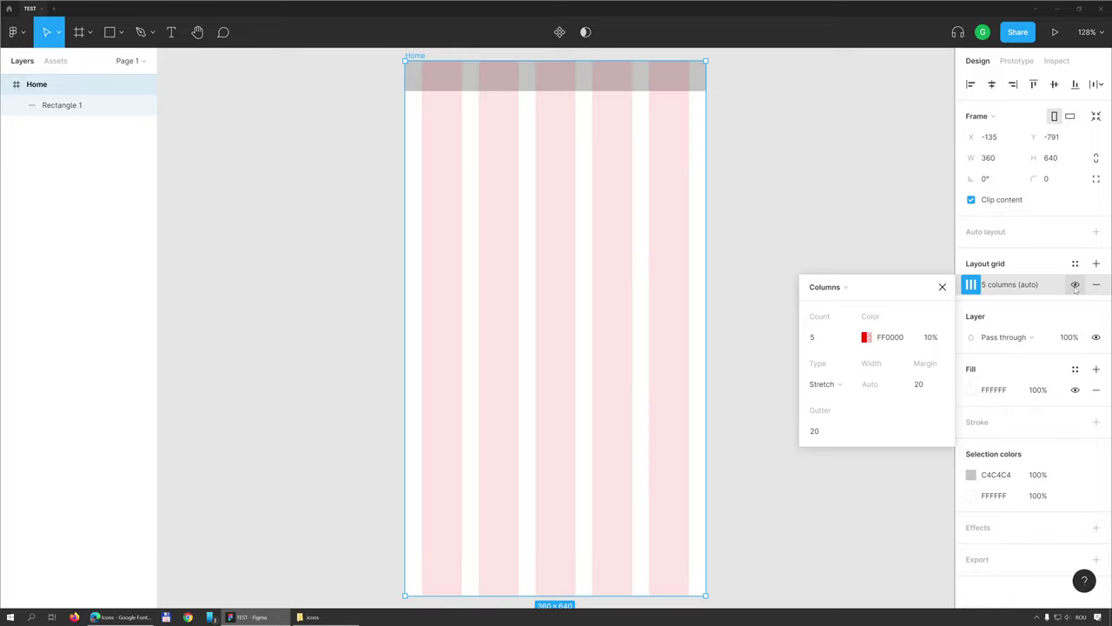
click(1075, 286)
click(1074, 286)
click(1075, 286)
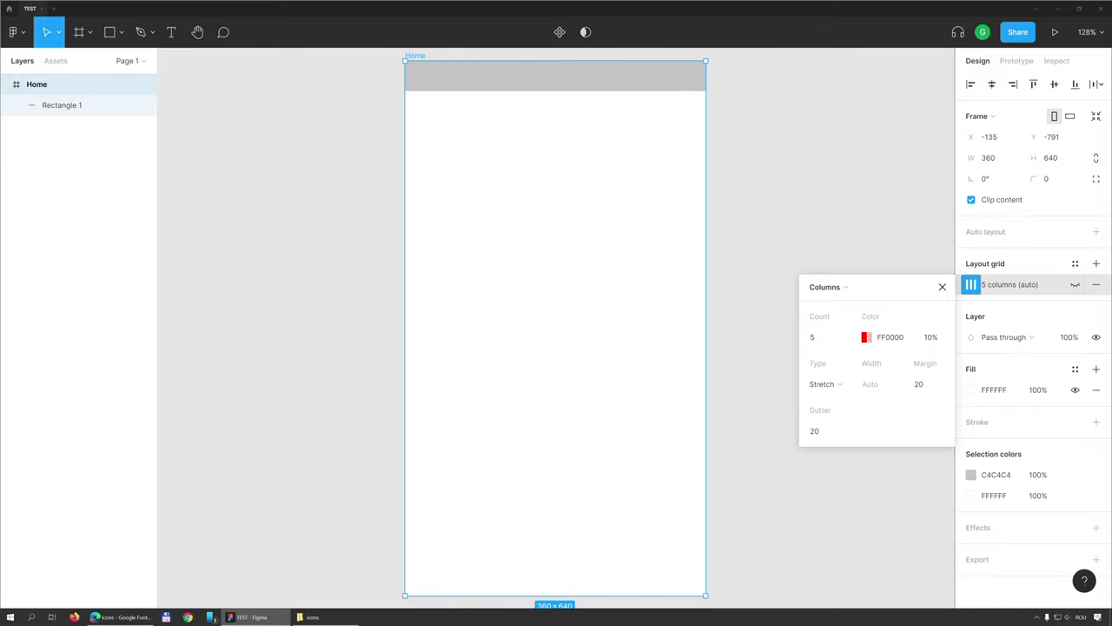
click(1074, 285)
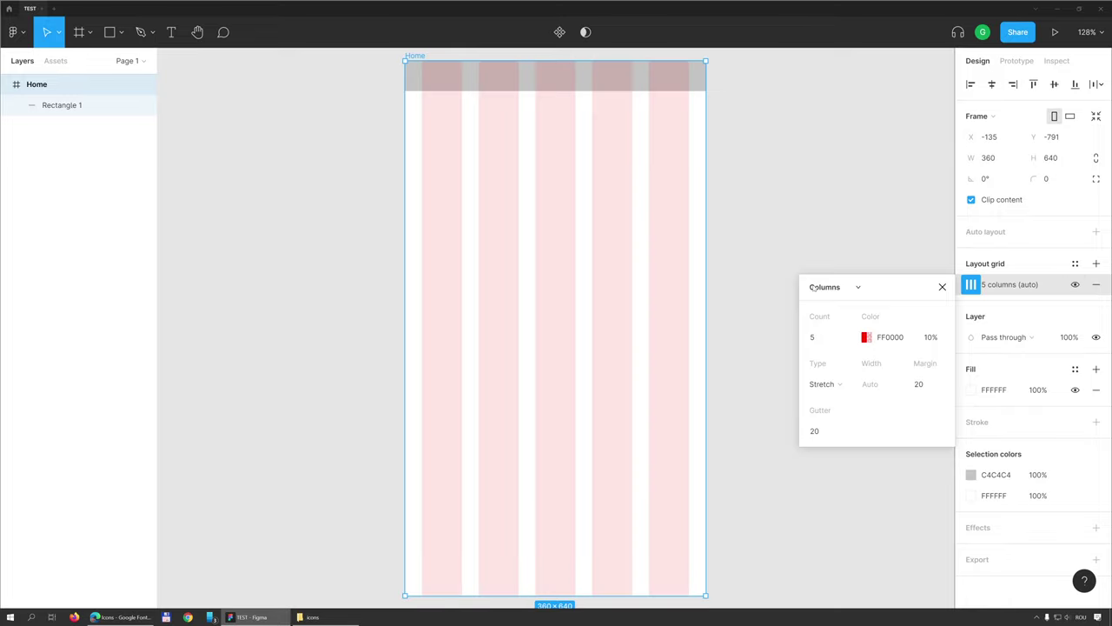
click(841, 288)
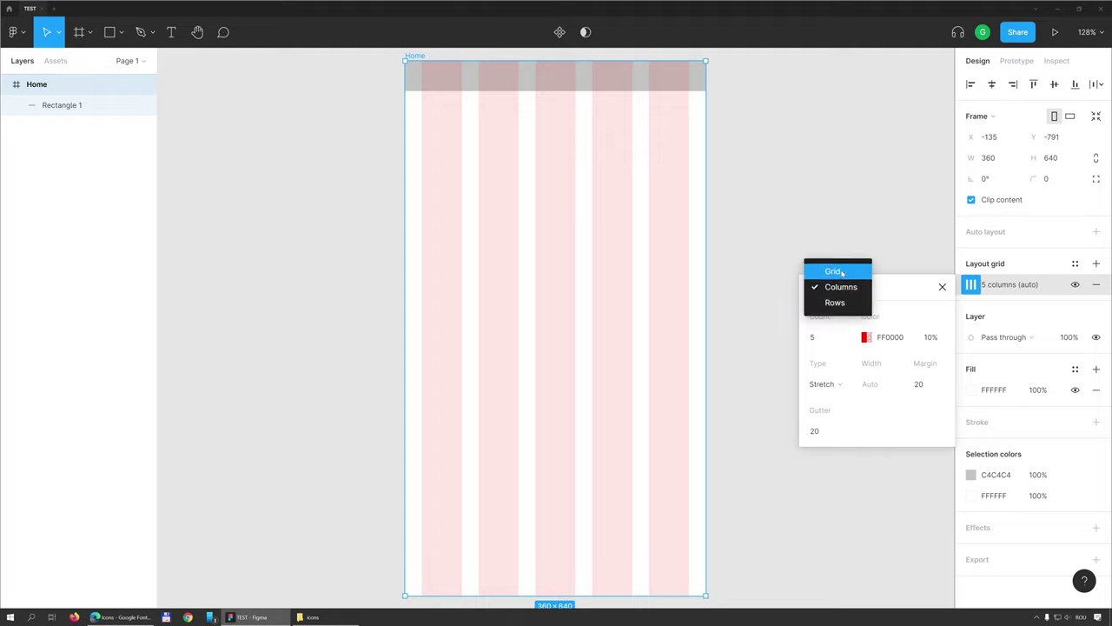
Add a trial Rows grid, then remove it, keeping only the five-column grid.
click(1054, 266)
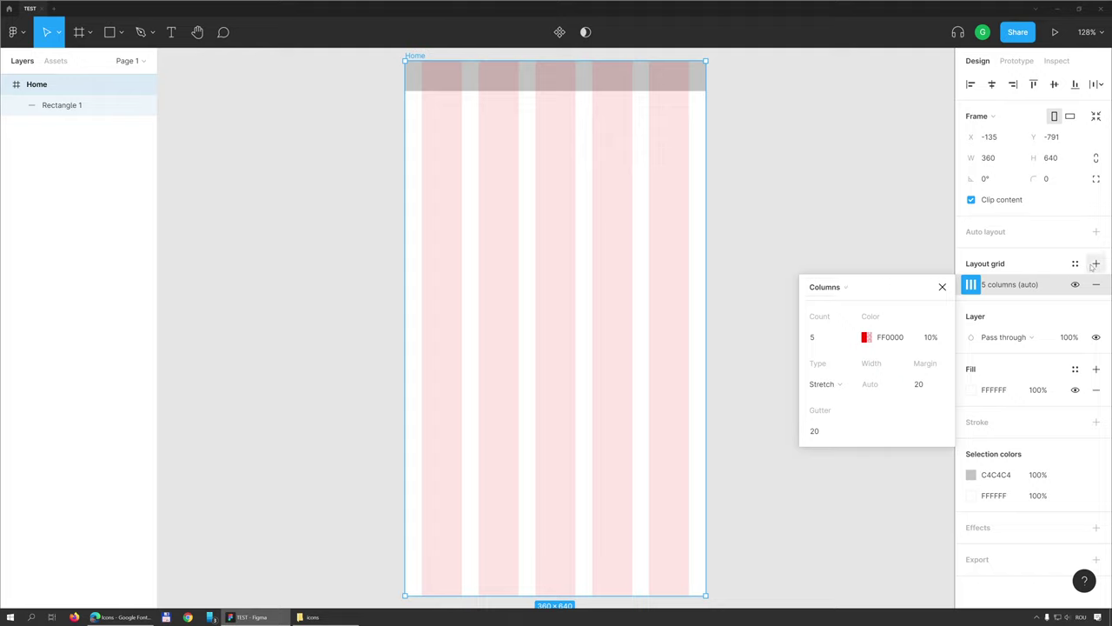
click(1095, 265)
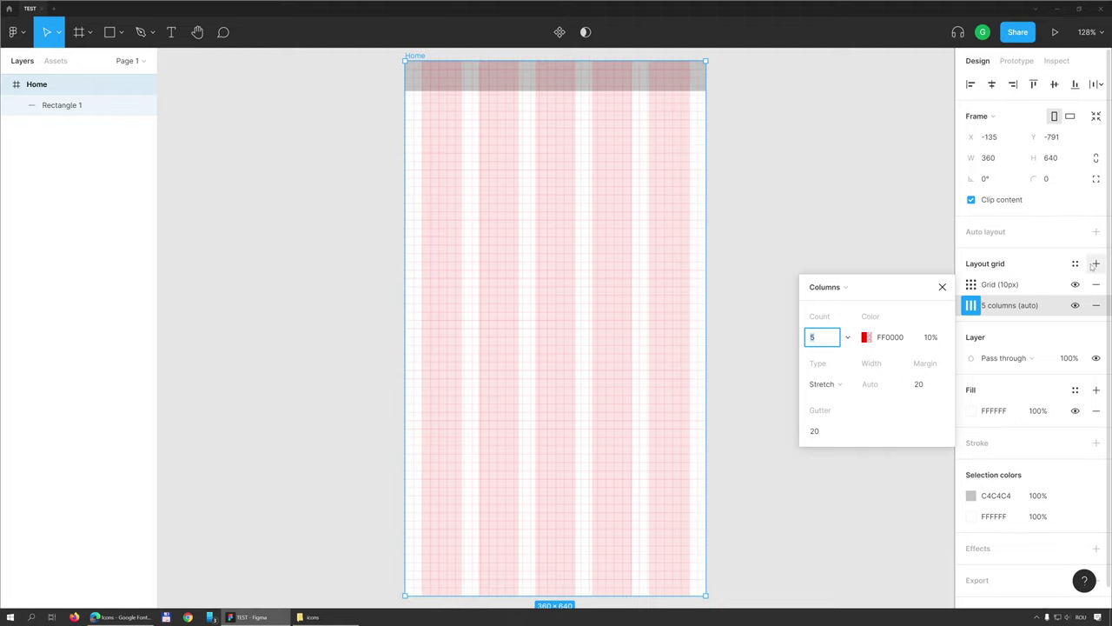
click(975, 291)
click(819, 292)
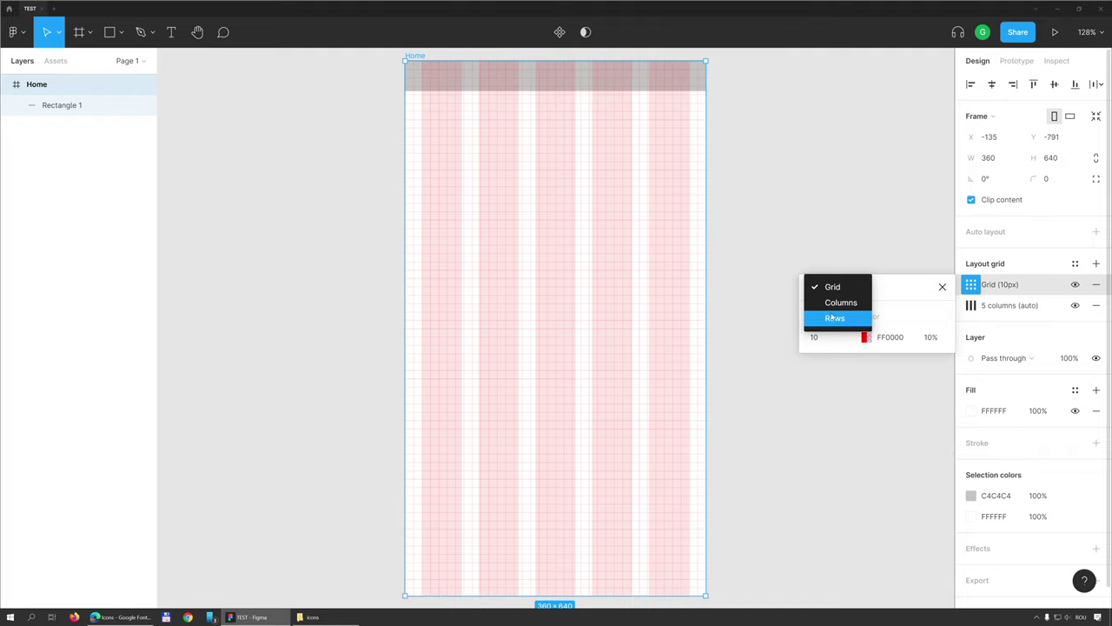
click(833, 318)
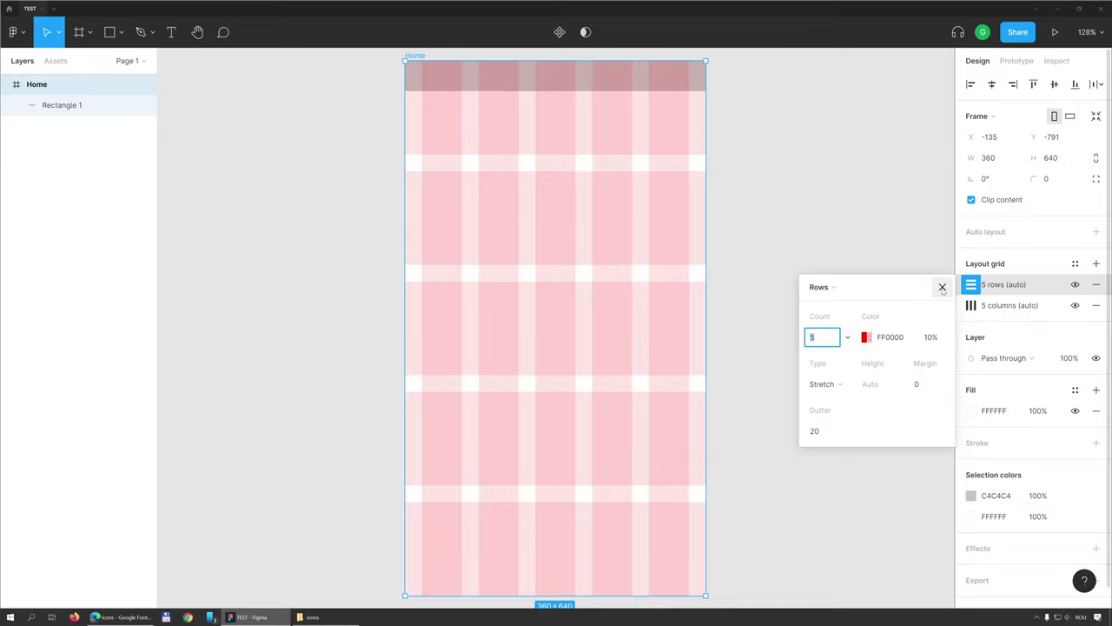
click(942, 288)
click(1096, 284)
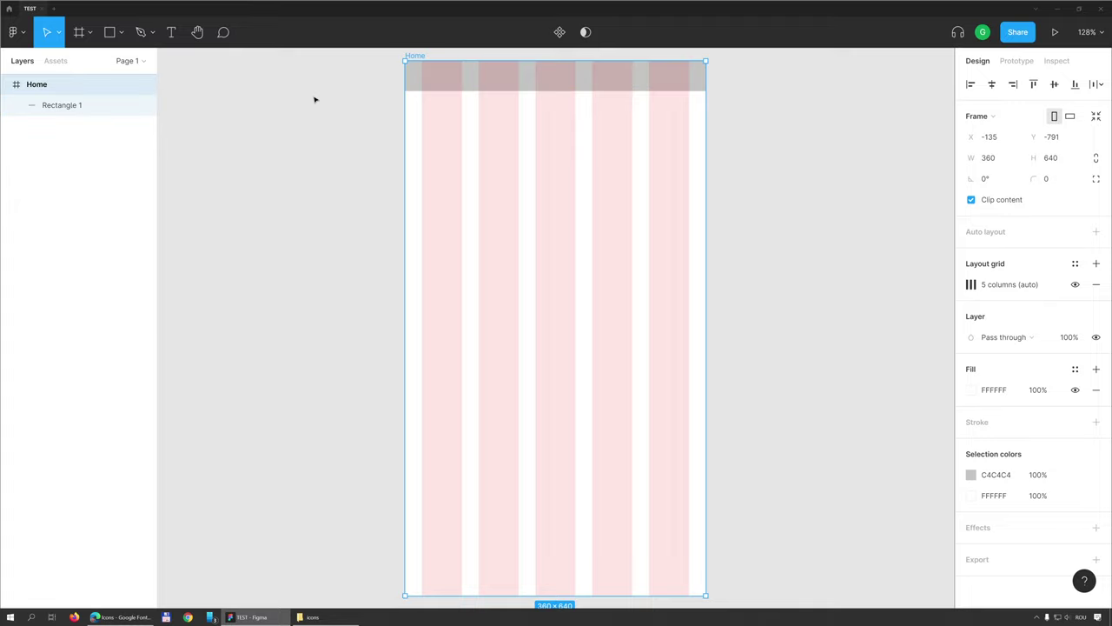
Add a text layer reading 'Titlu aplicație' below the grey top bar.
click(173, 39)
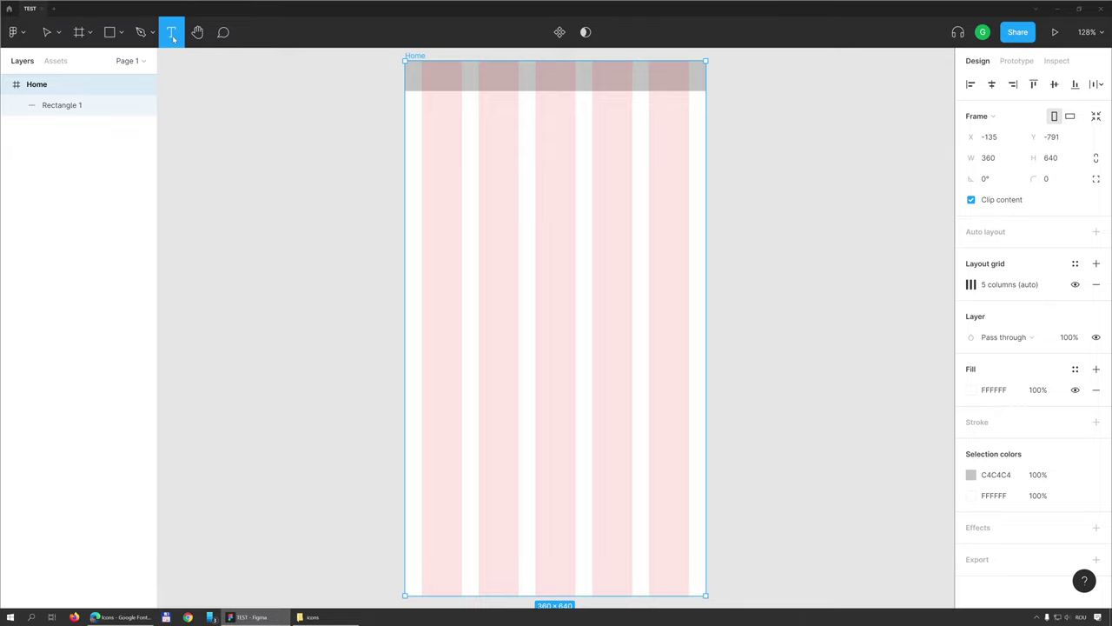
click(543, 166)
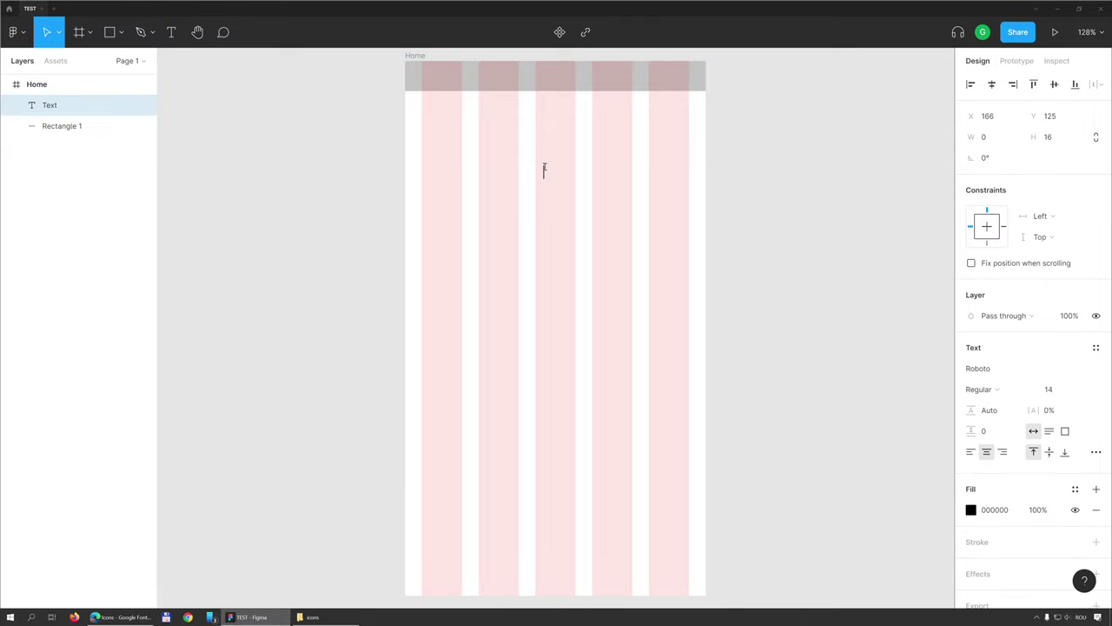
text(ti)
key(BackSpace)
key(BackSpace)
text(Titlu a)
text(plicație)
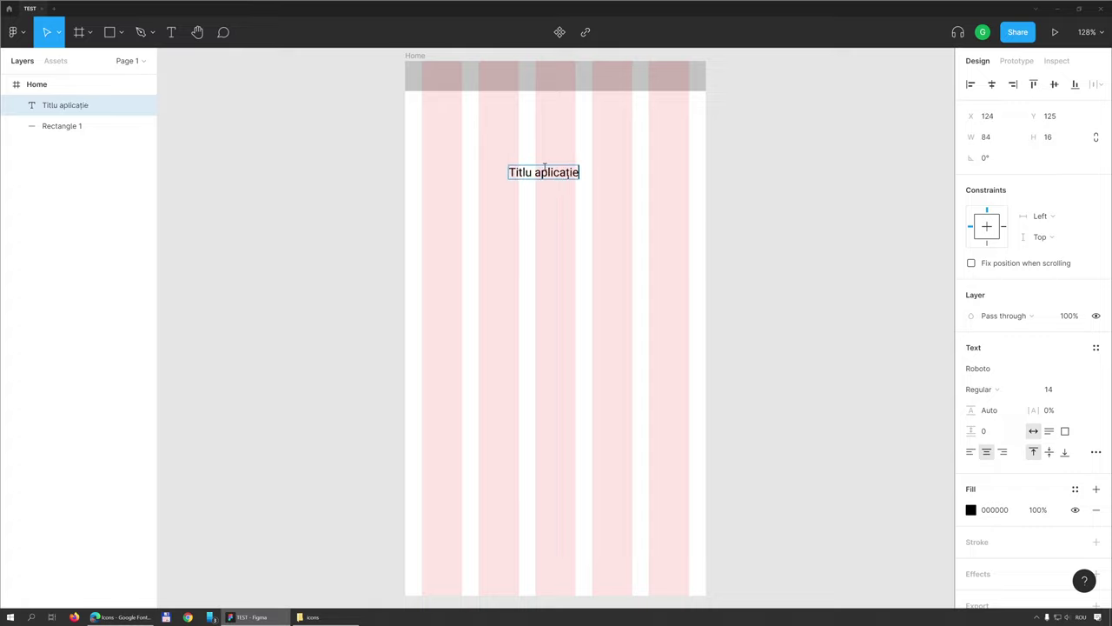
Select all the title text and check its font size is 14.
key(ctrl+a)
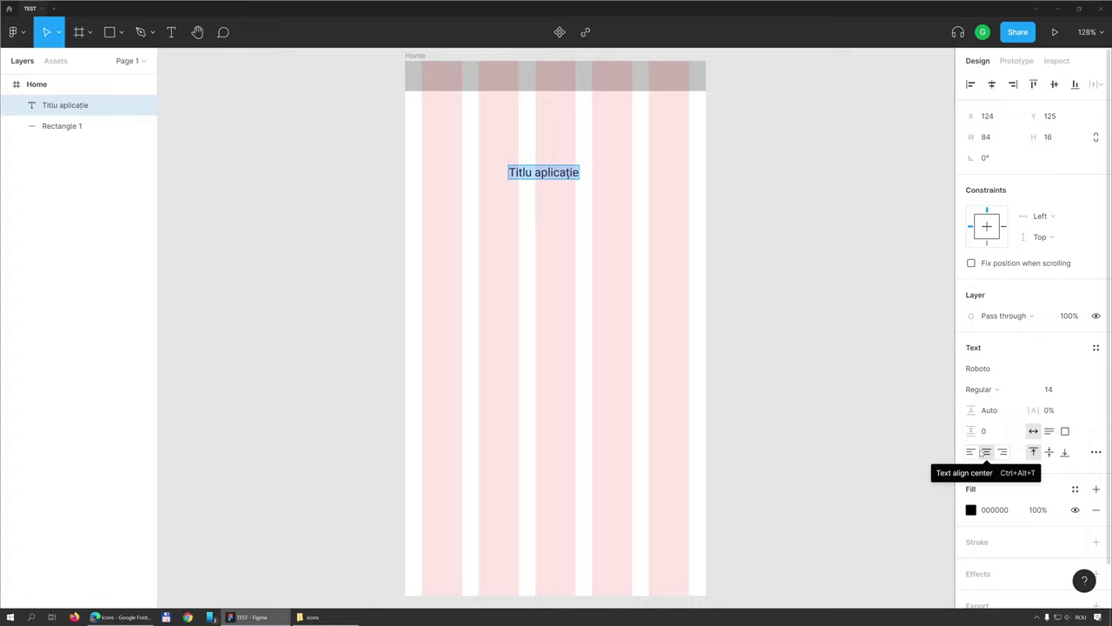
click(1065, 391)
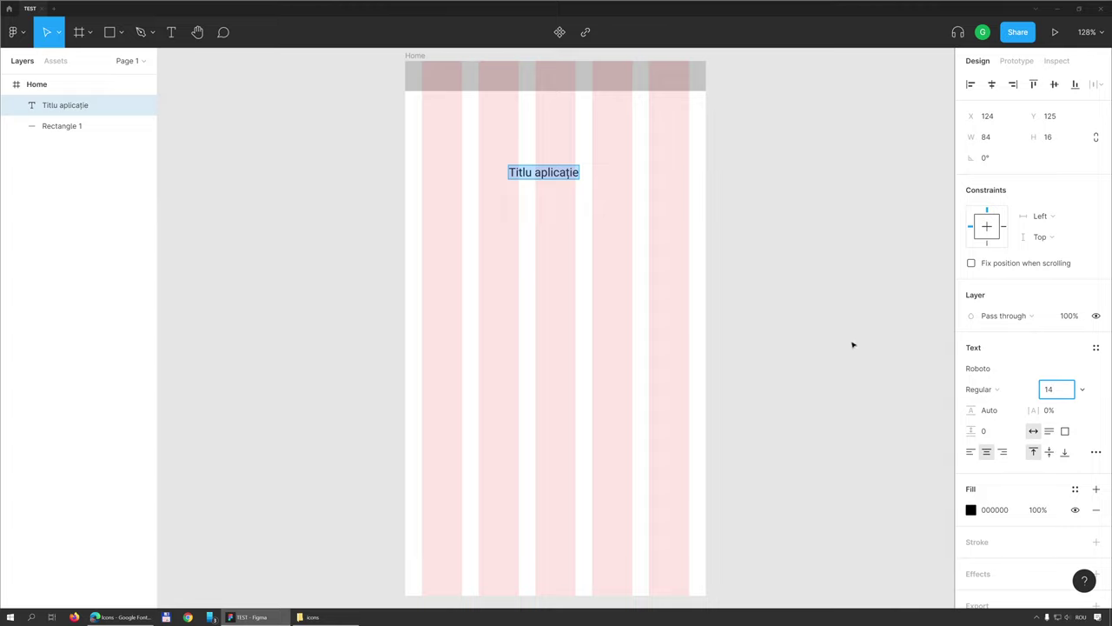
key(Escape)
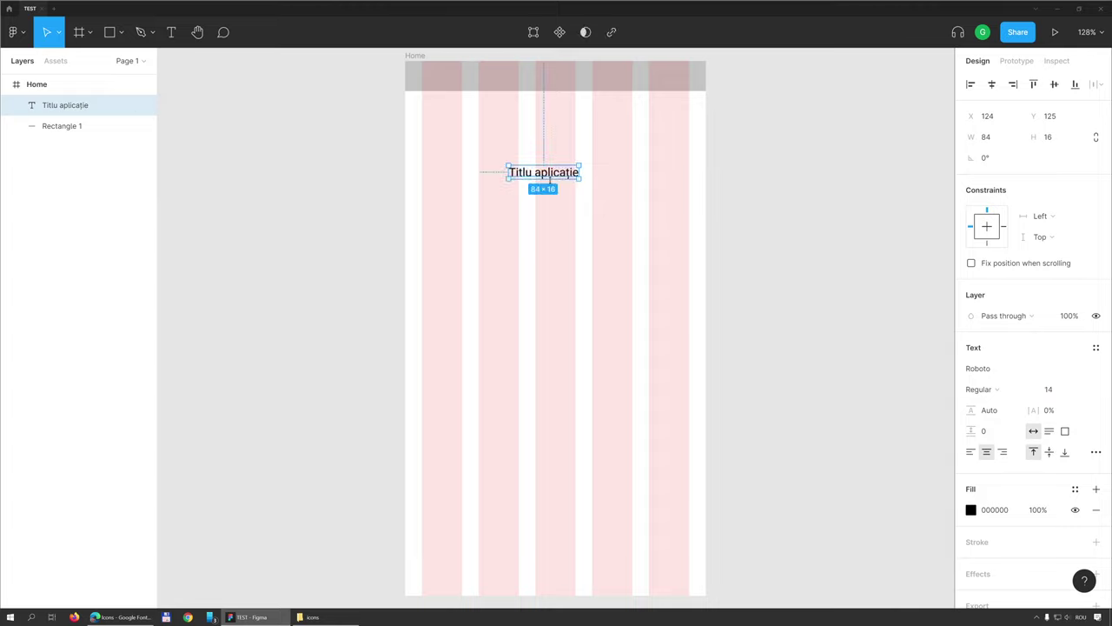
Re-edit the title, keep Roboto as its font family, and reselect the layer.
mouse_move(544, 172)
double_click(551, 173)
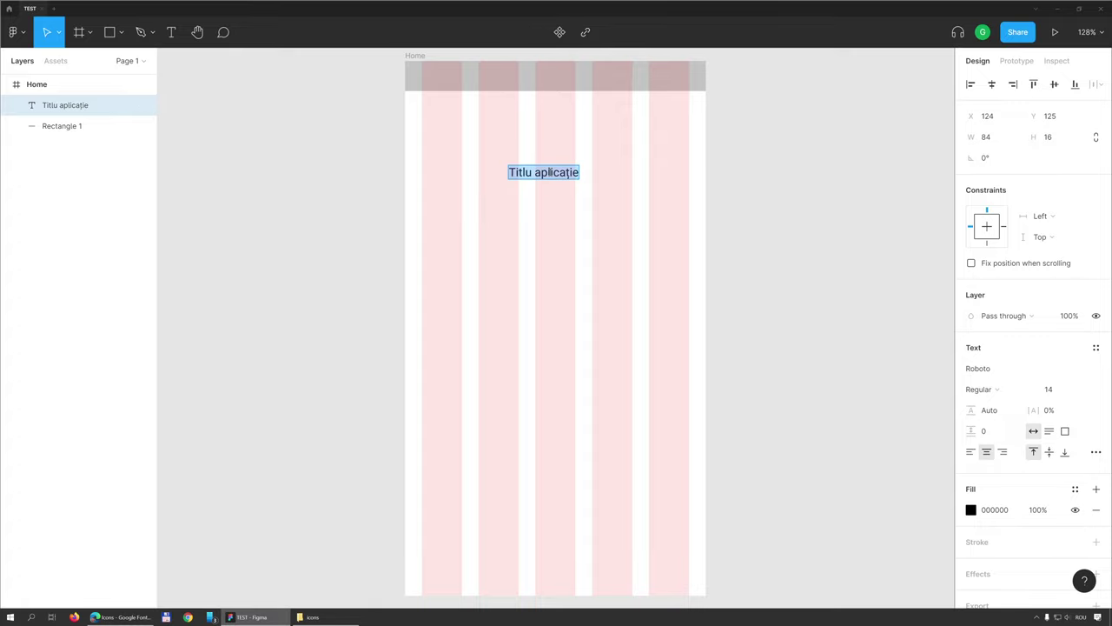
drag(551, 173, 580, 173)
key(Left)
key(Right)
key(Right)
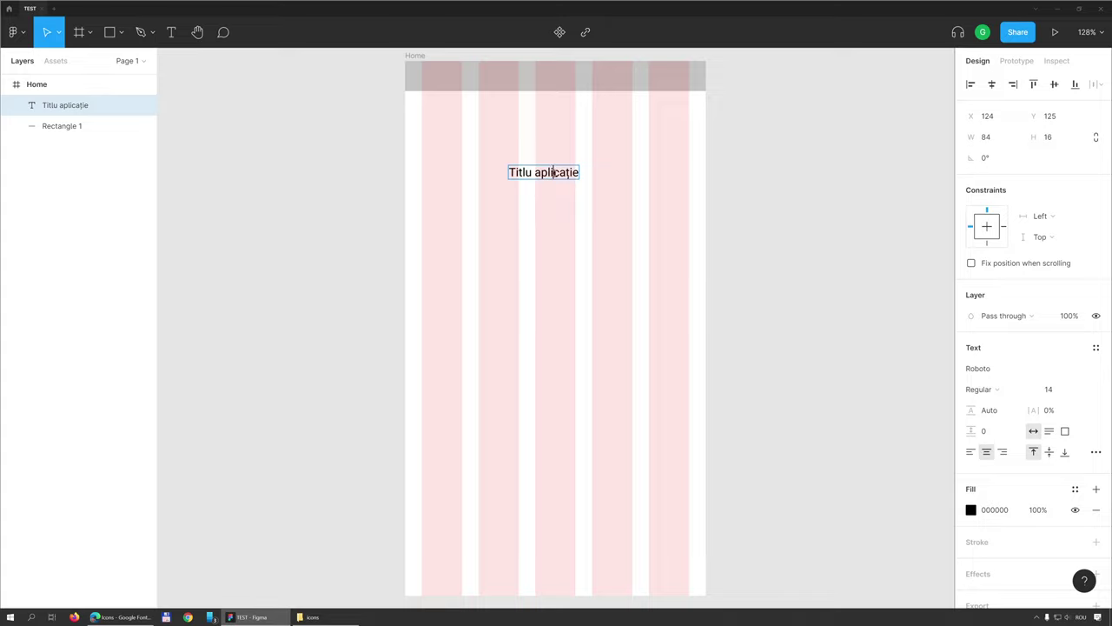
key(Right)
key(Right)
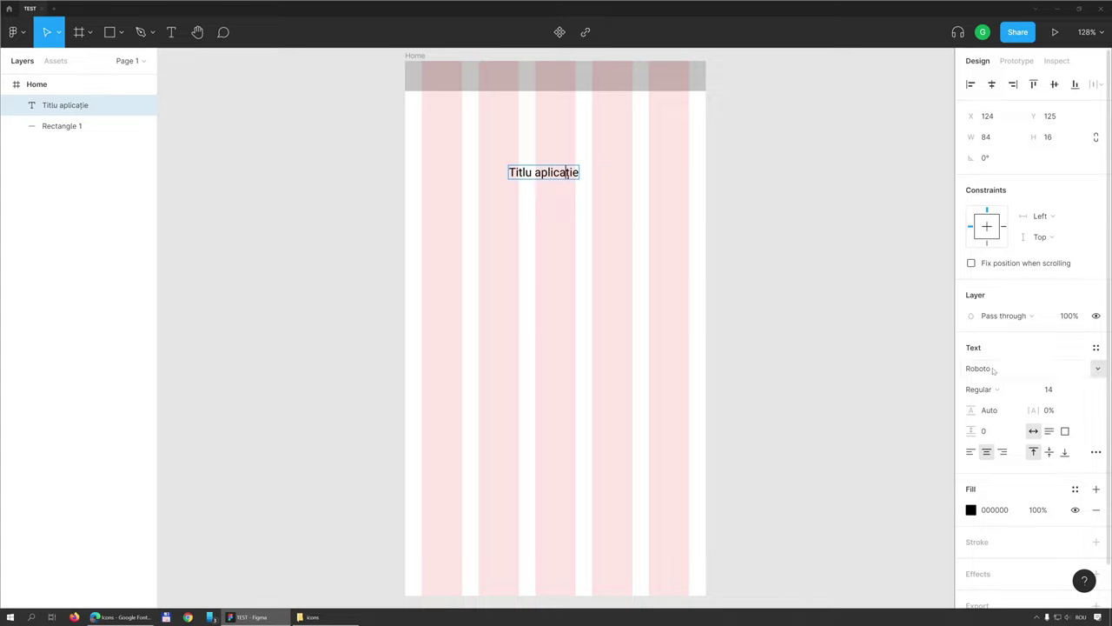
click(1097, 368)
click(1097, 371)
click(543, 178)
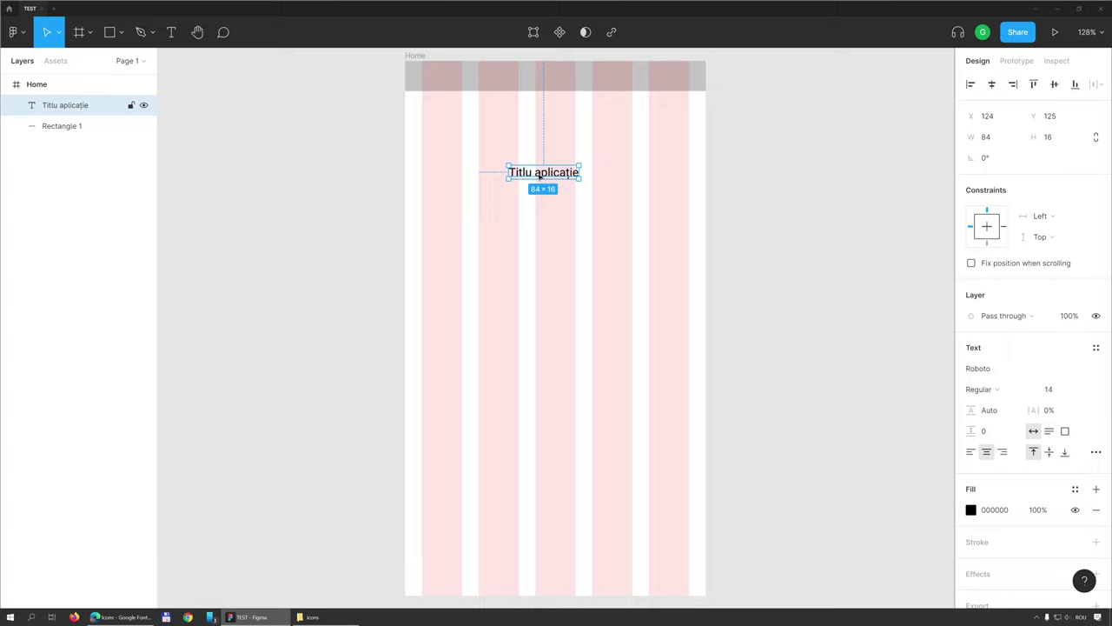
Move the title into the grey bar, centred horizontally at 138,10.
drag(540, 175, 553, 77)
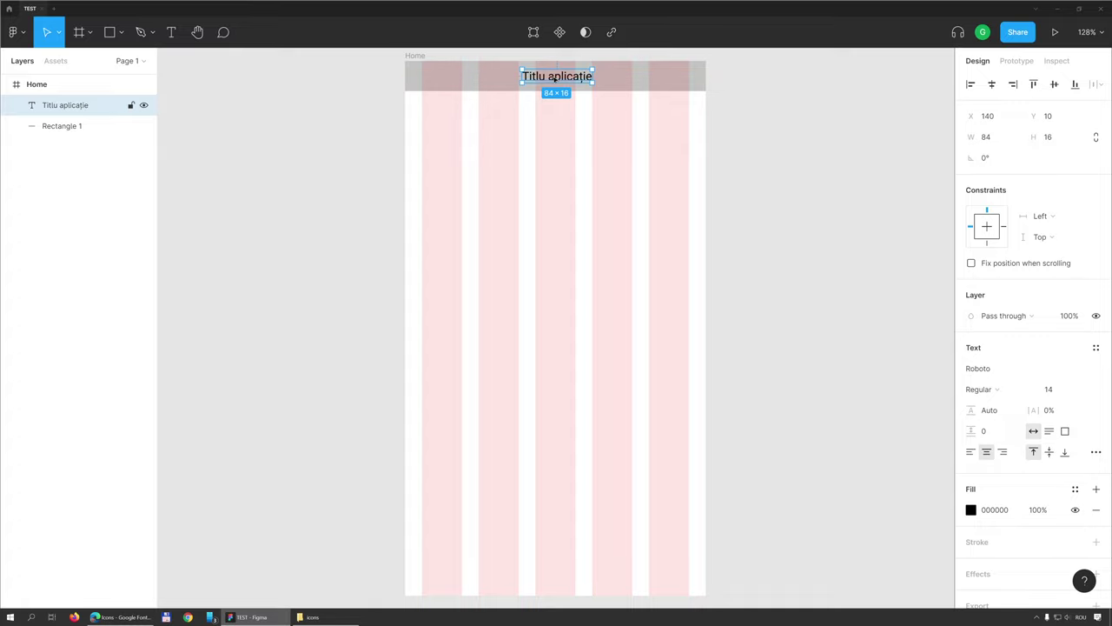
drag(553, 77, 561, 76)
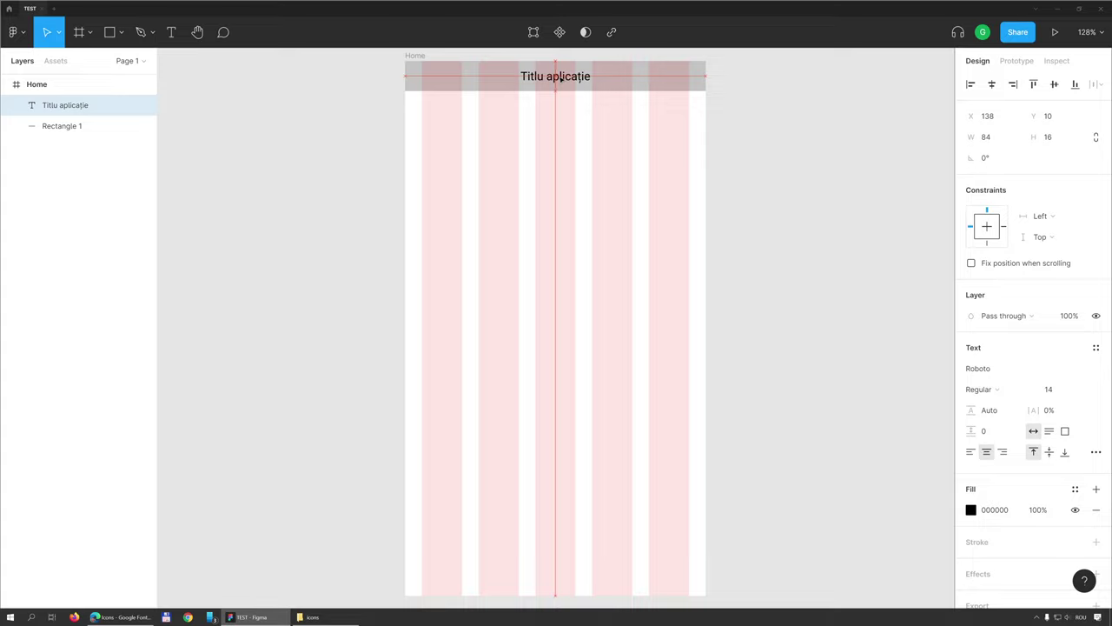
mouse_move(560, 77)
mouse_down()
mouse_move(522, 164)
mouse_move(564, 180)
mouse_move(557, 144)
mouse_move(597, 152)
mouse_move(505, 168)
mouse_move(495, 156)
mouse_move(550, 171)
mouse_move(556, 154)
mouse_move(561, 211)
mouse_move(548, 127)
mouse_move(559, 103)
mouse_move(561, 134)
mouse_move(560, 79)
mouse_up()
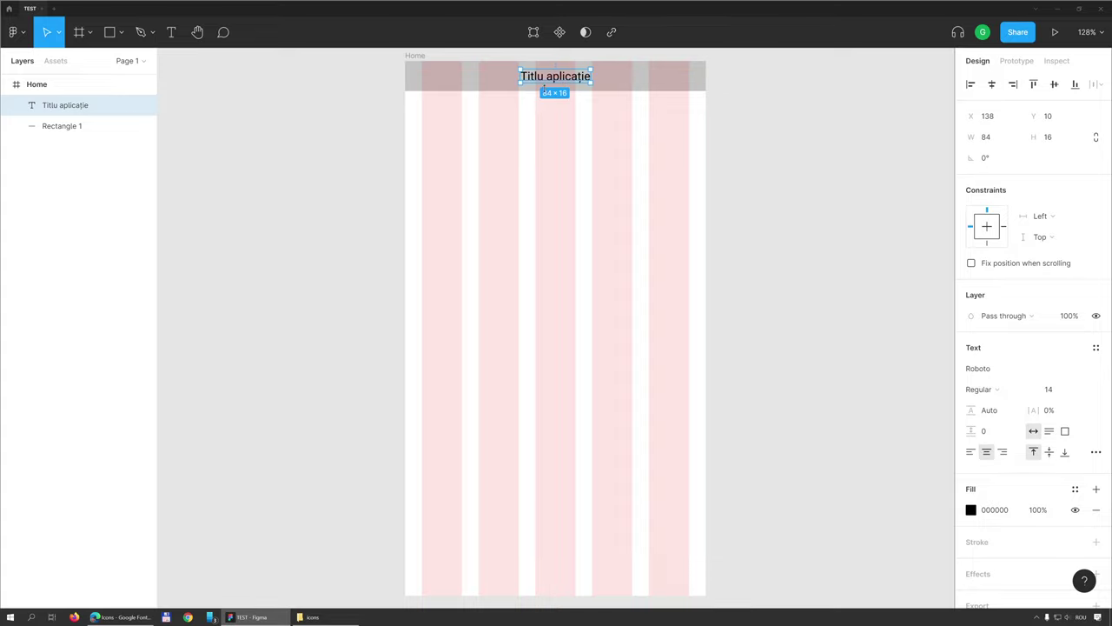
click(497, 87)
Hide the Home frame's five-column layout grid and select the grey top bar rectangle.
click(580, 136)
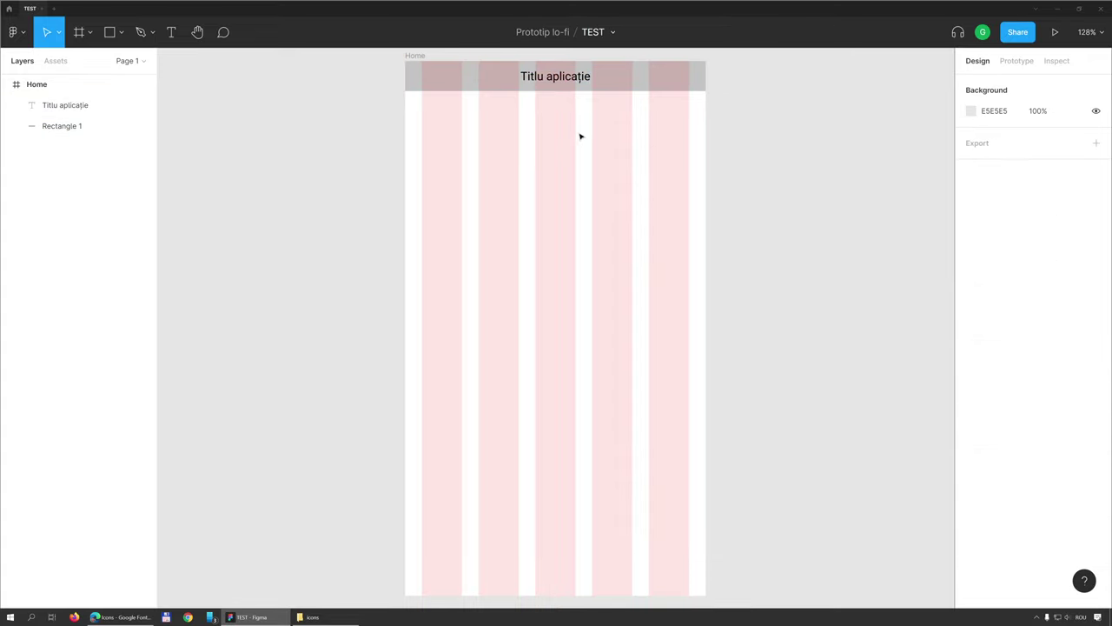
click(568, 75)
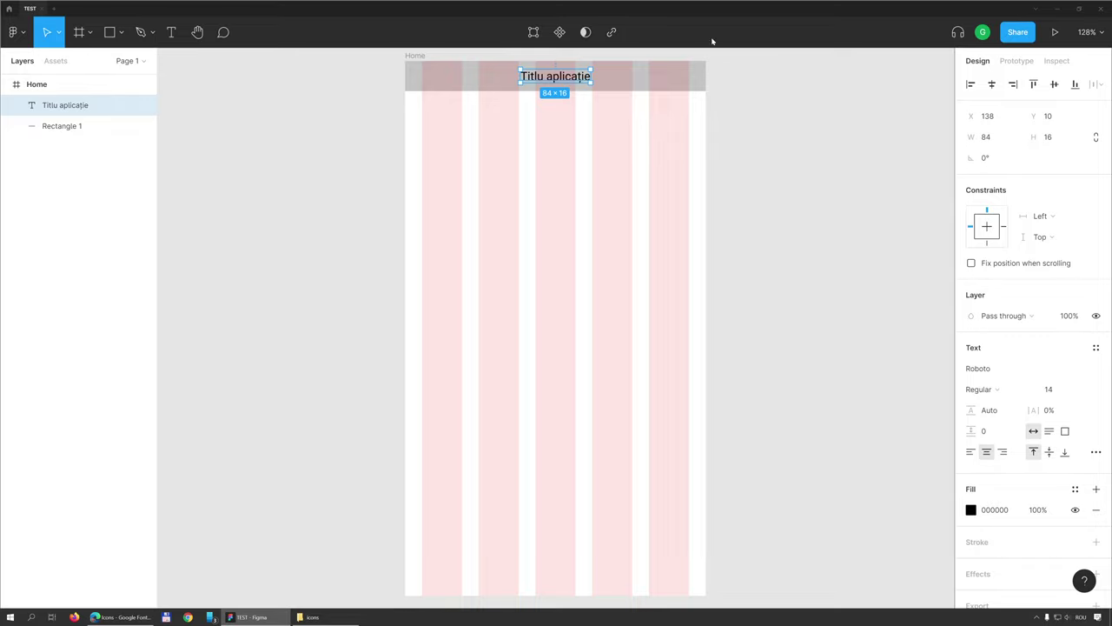
click(416, 56)
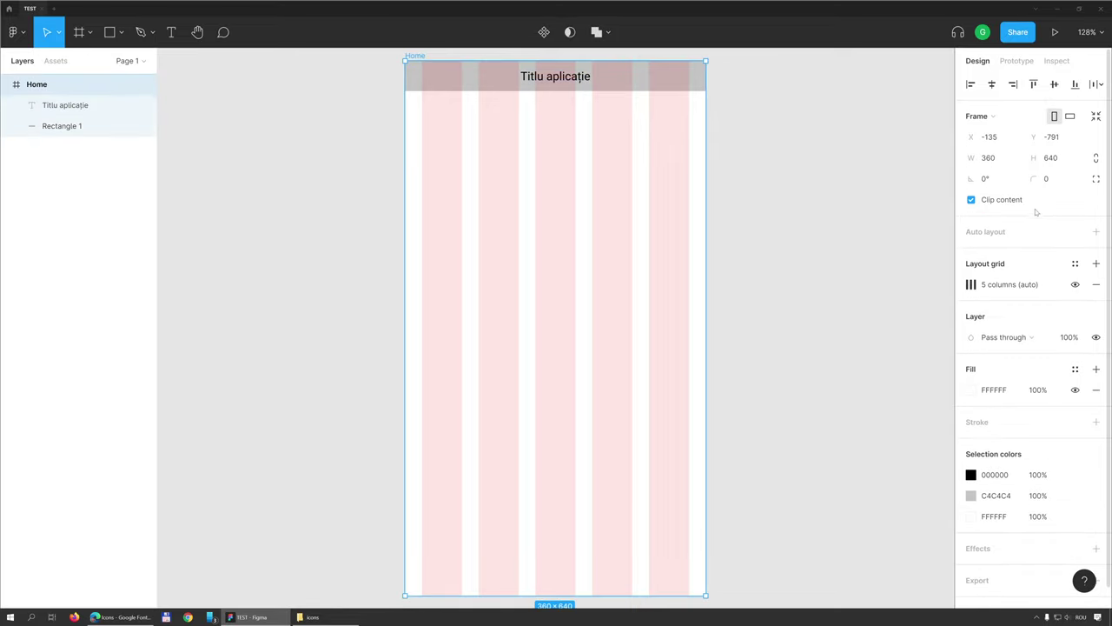
click(1075, 284)
click(608, 163)
click(492, 89)
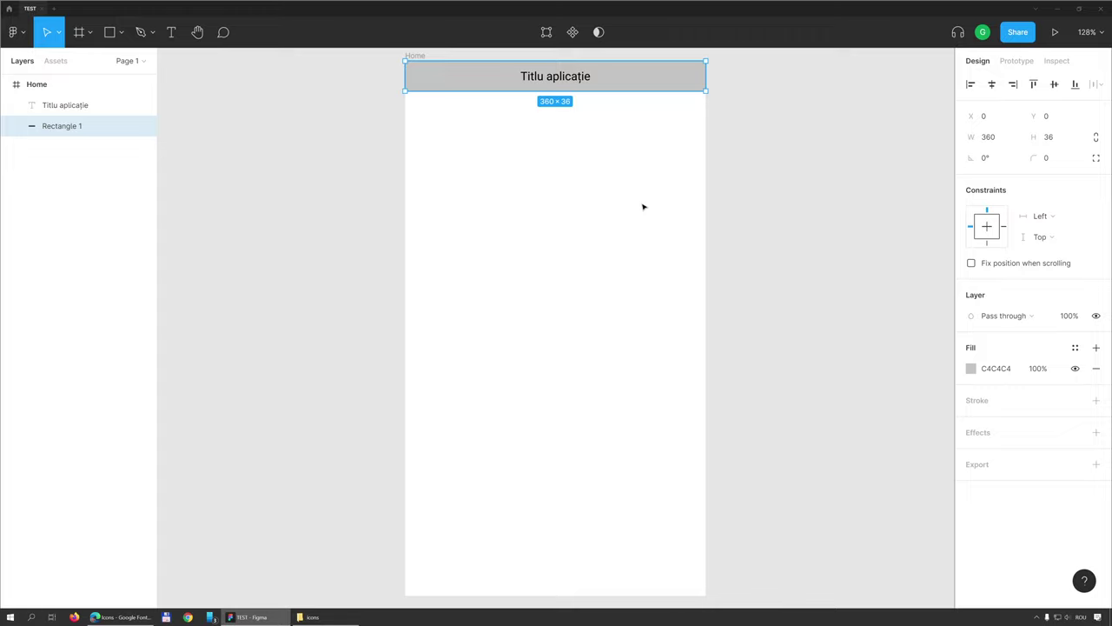
Lighten the top bar rectangle's fill from C4C4C4 to ECECEC.
click(972, 369)
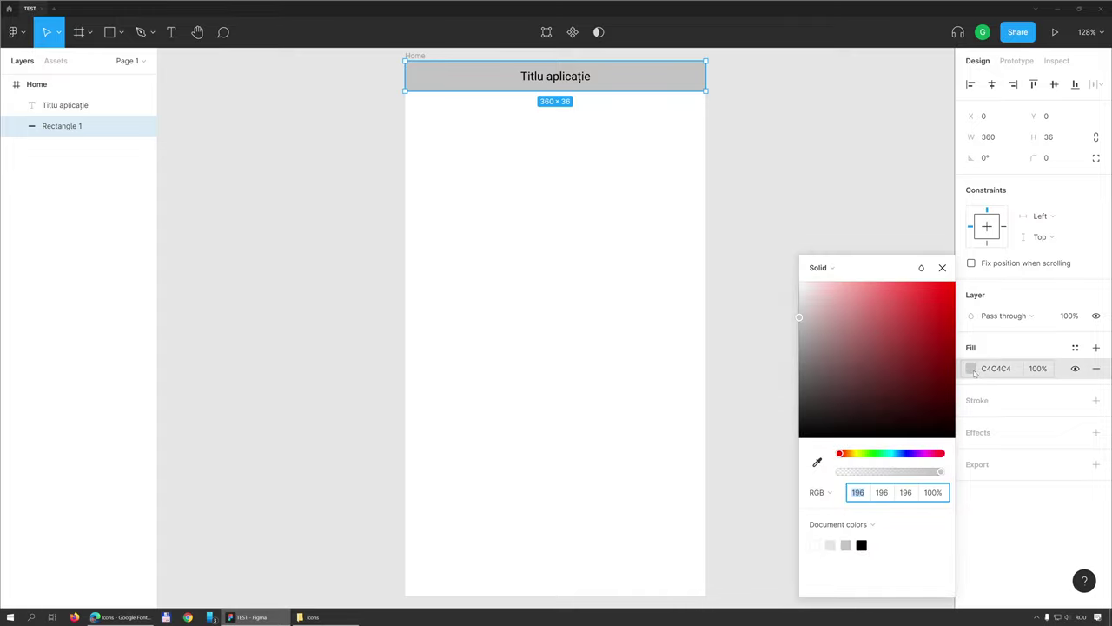
click(974, 372)
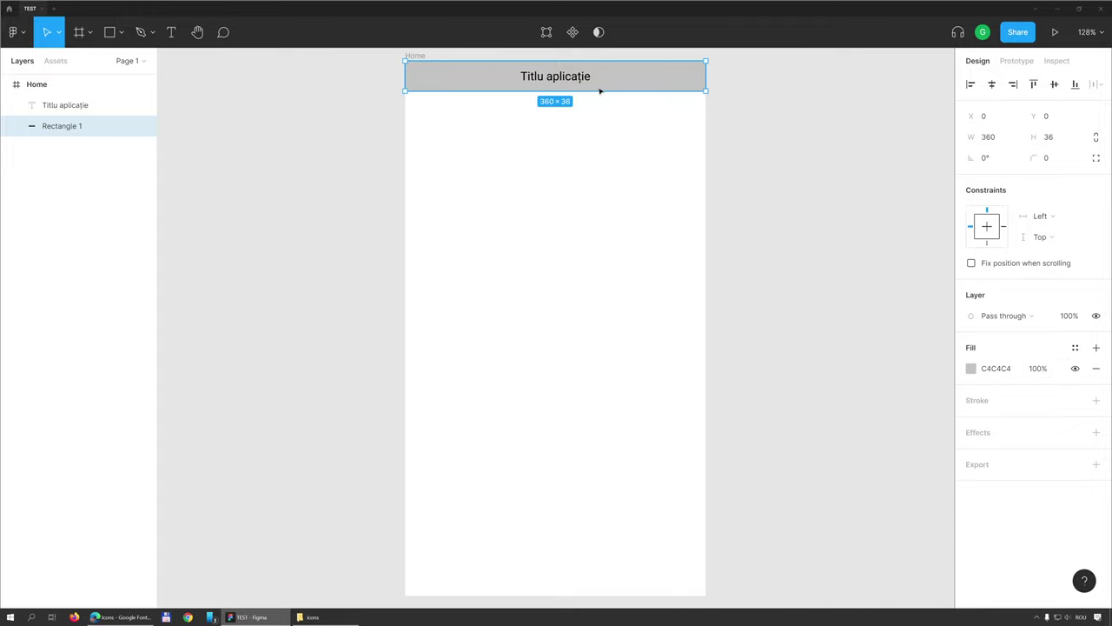
click(971, 371)
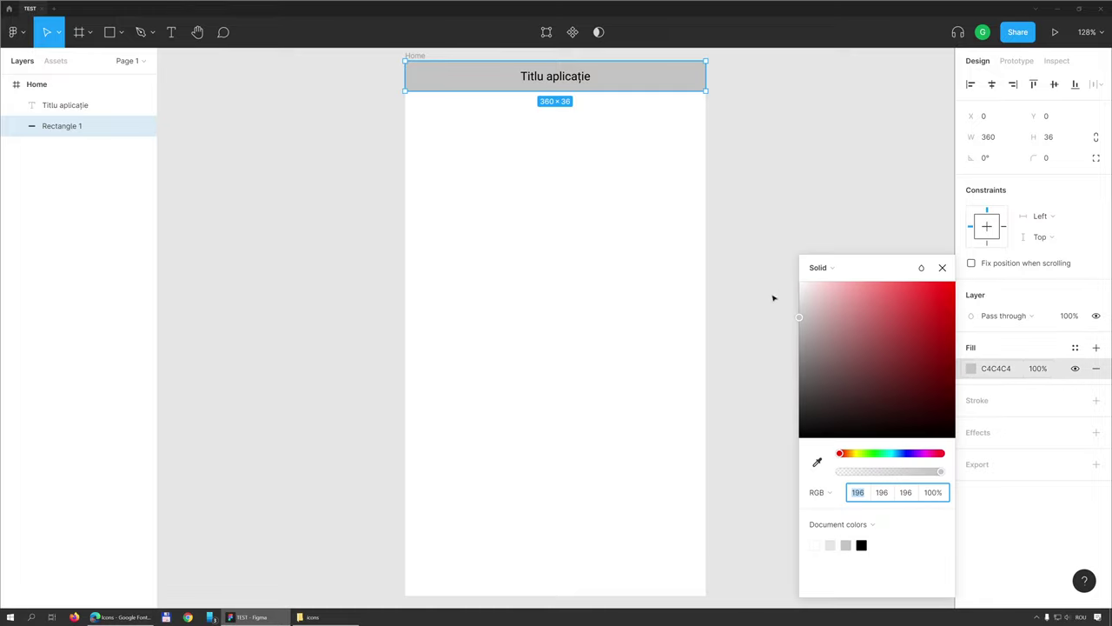
drag(799, 317, 798, 293)
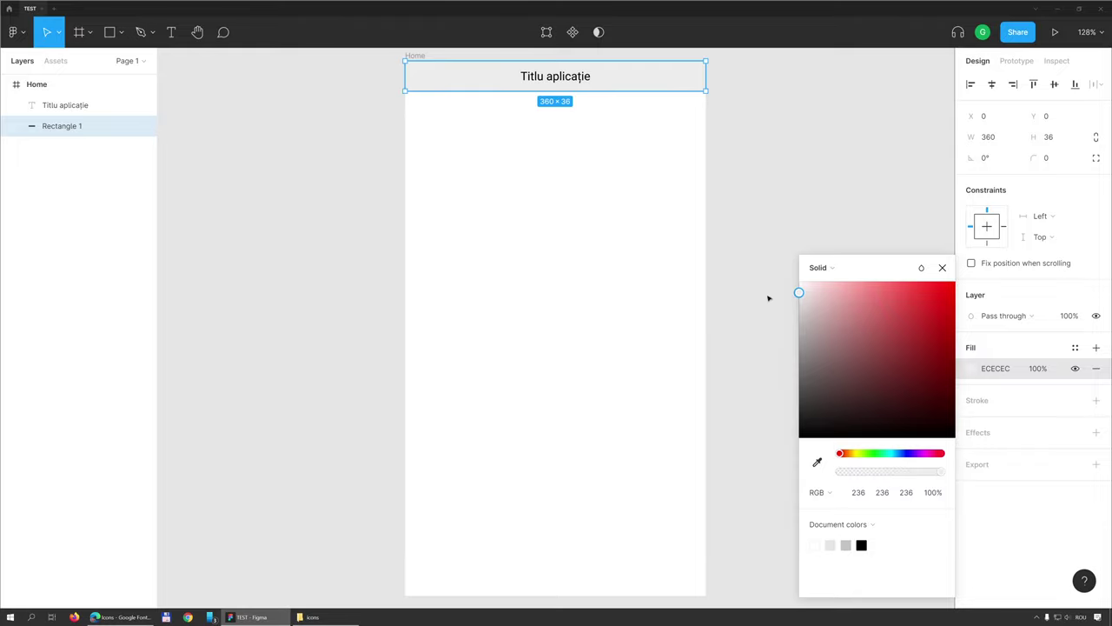
scroll(695, 287, up, 3)
click(638, 271)
scroll(621, 274, down, 1)
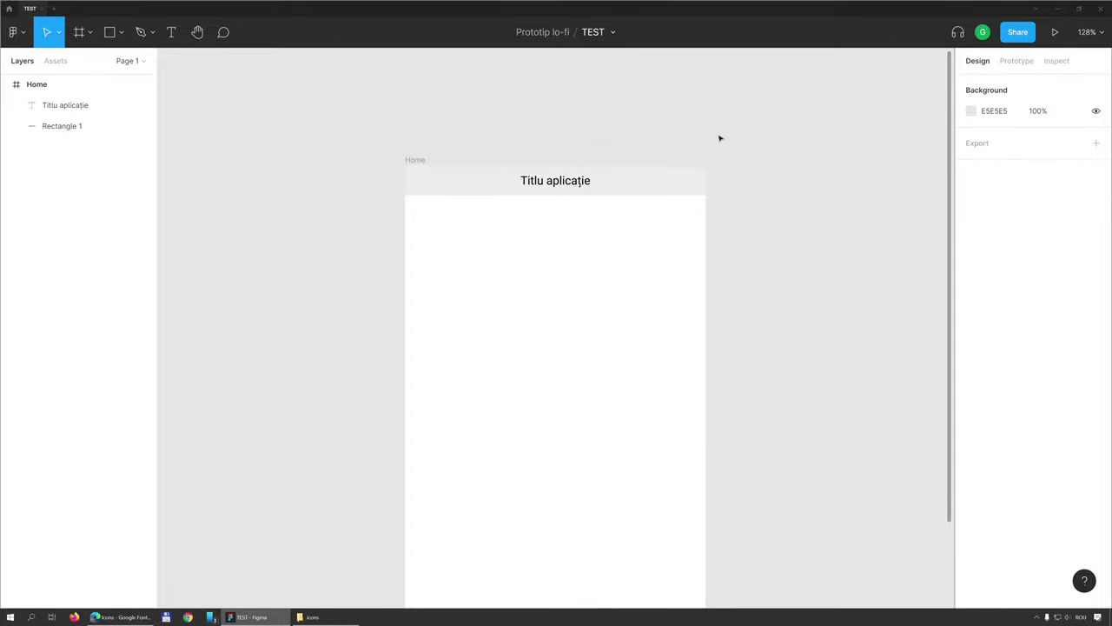
click(648, 186)
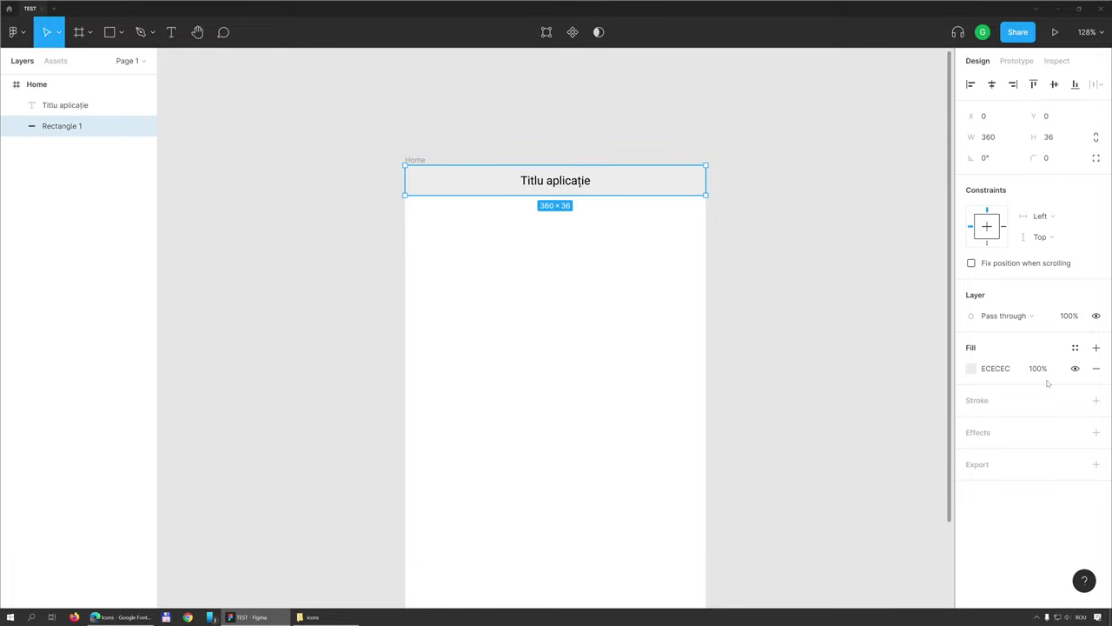
click(971, 369)
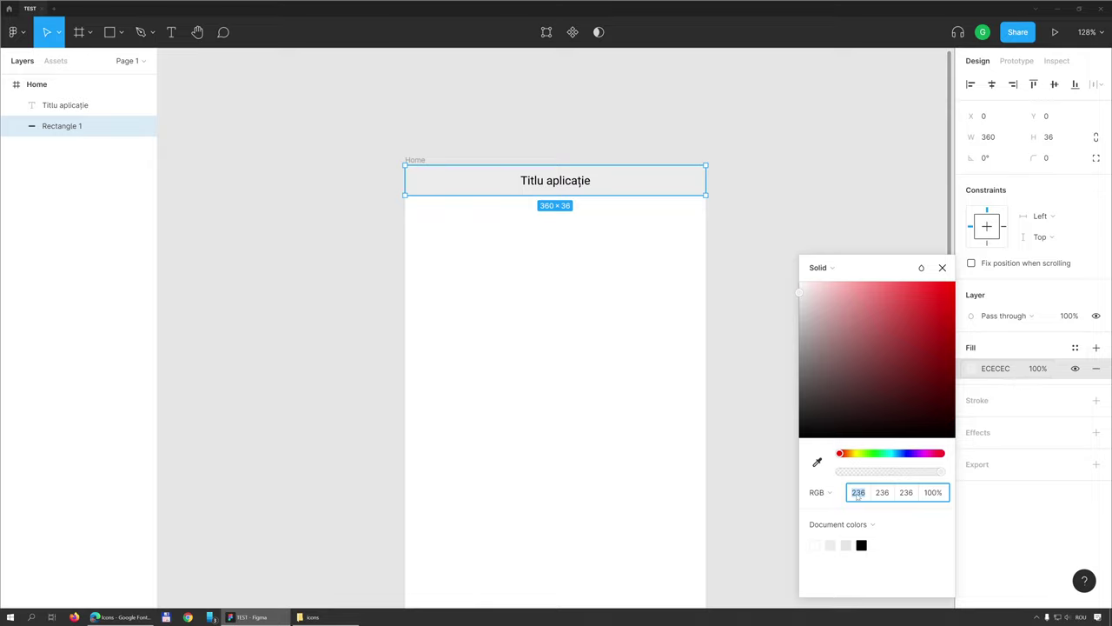
click(641, 258)
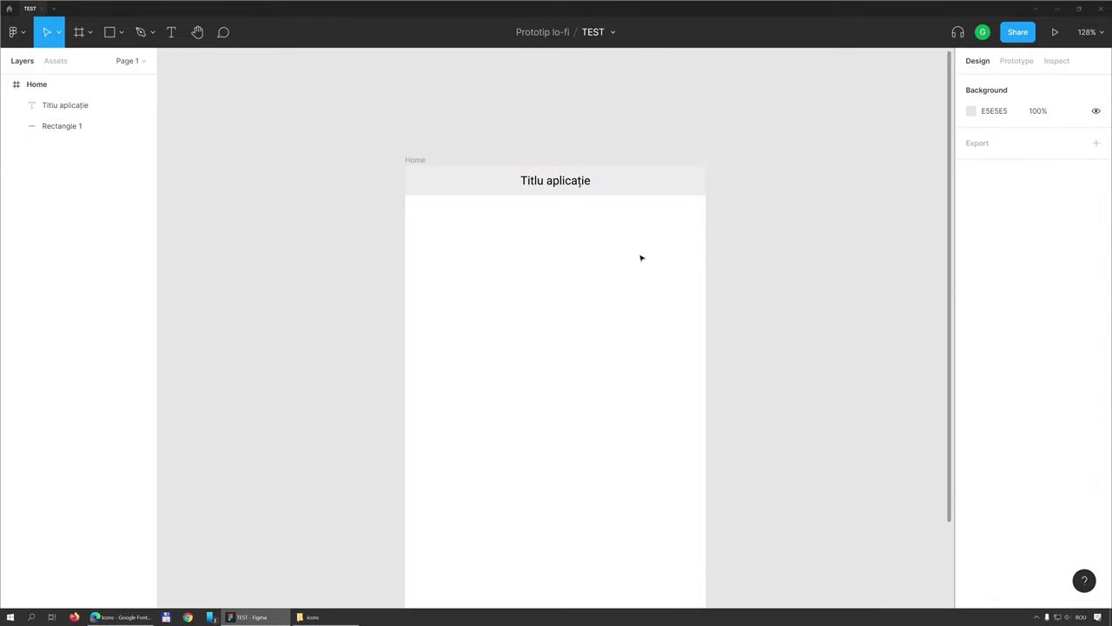
Scroll around the canvas to inspect the Home frame's grey header bar.
scroll(598, 293, down, 1)
scroll(599, 292, down, 1)
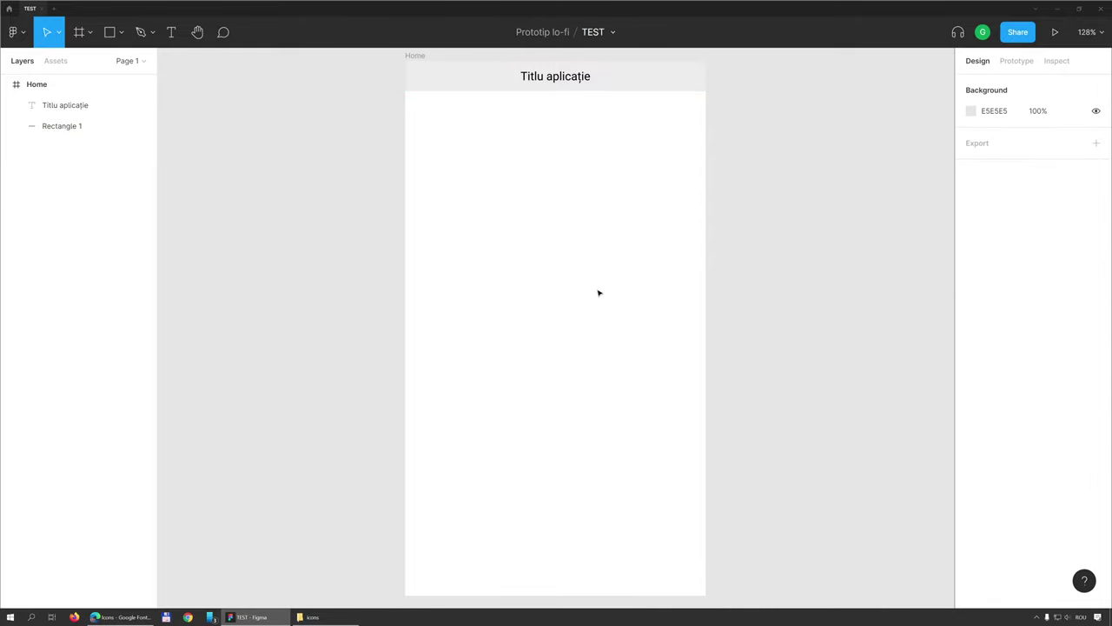
scroll(599, 292, up, 1)
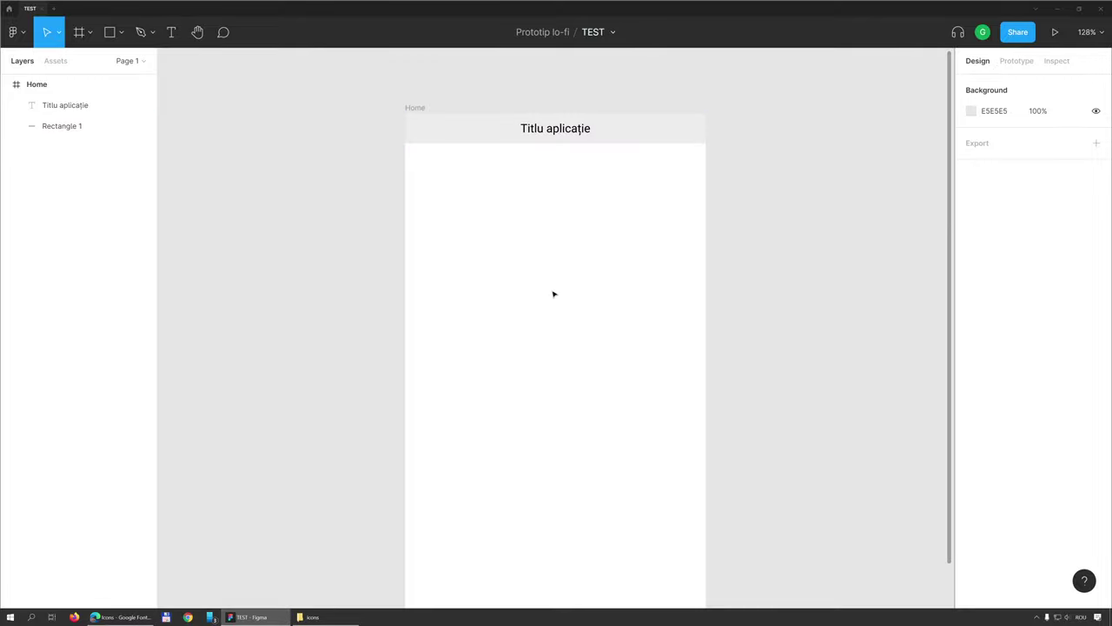
scroll(550, 281, down, 2)
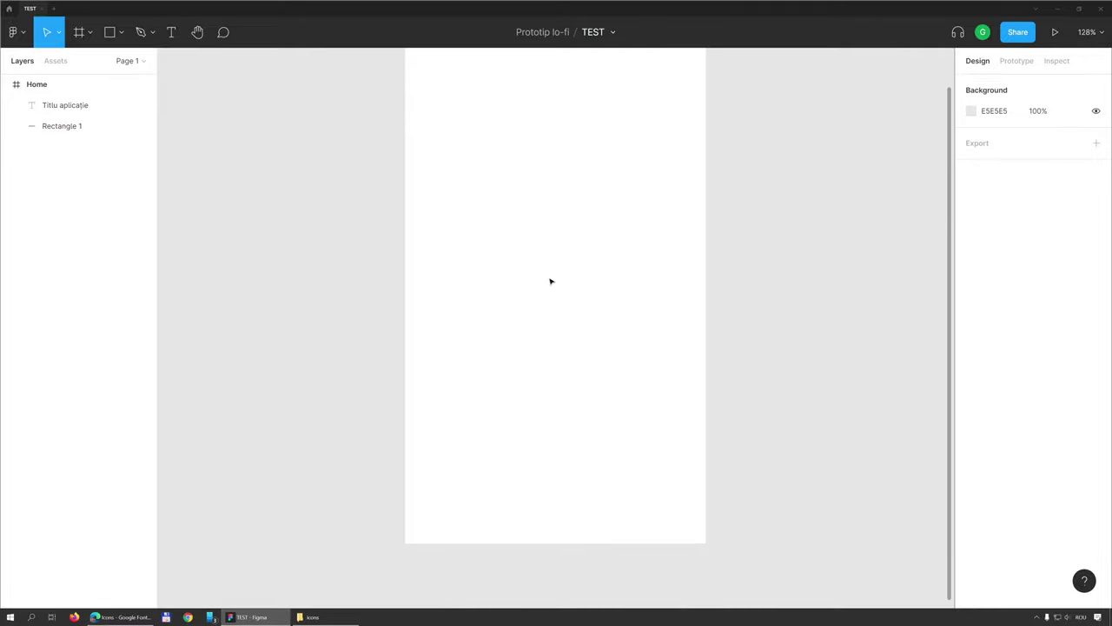
scroll(550, 282, up, 2)
scroll(550, 284, down, 1)
scroll(551, 286, down, 3)
scroll(550, 285, up, 3)
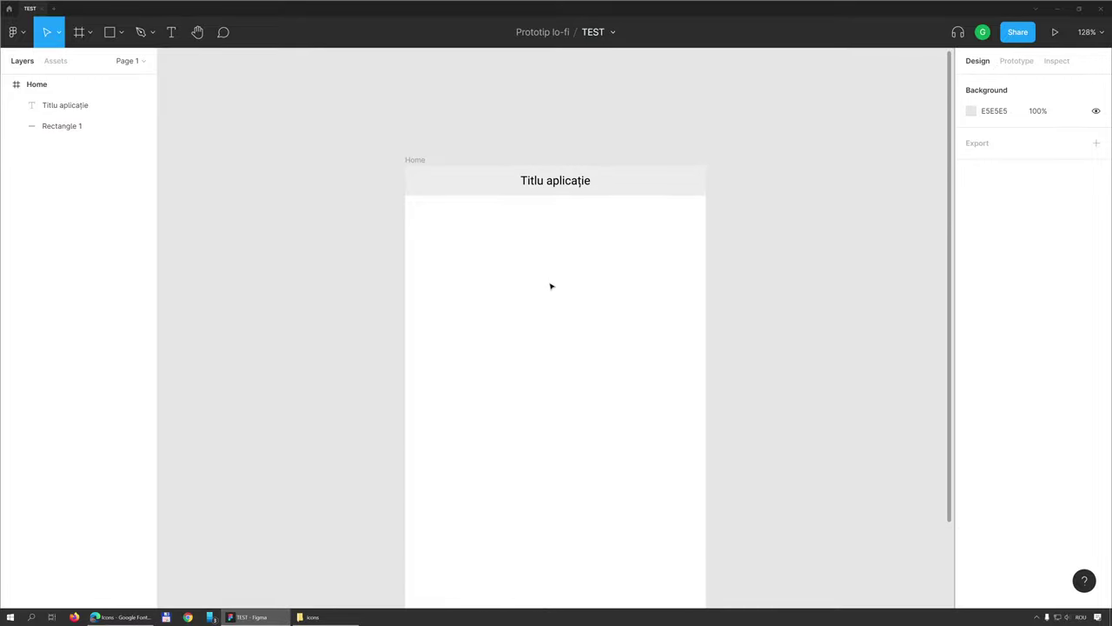
scroll(550, 286, down, 2)
scroll(551, 286, up, 1)
scroll(550, 286, up, 1)
scroll(550, 285, down, 3)
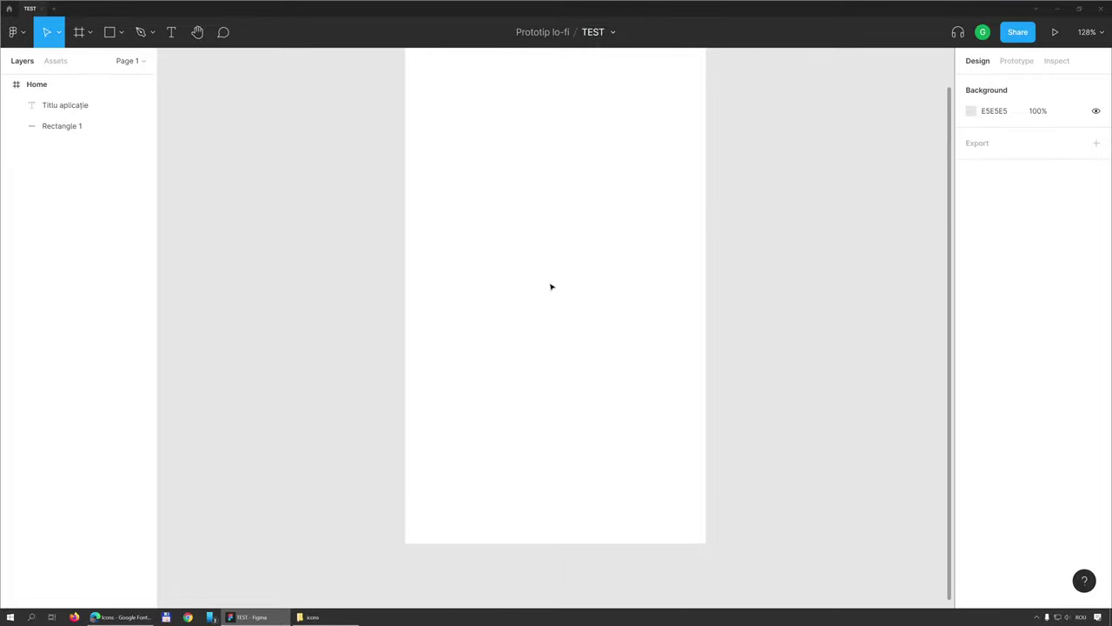
scroll(550, 286, up, 3)
scroll(550, 285, down, 1)
scroll(550, 286, down, 1)
scroll(550, 286, up, 2)
scroll(550, 285, down, 2)
scroll(551, 287, up, 2)
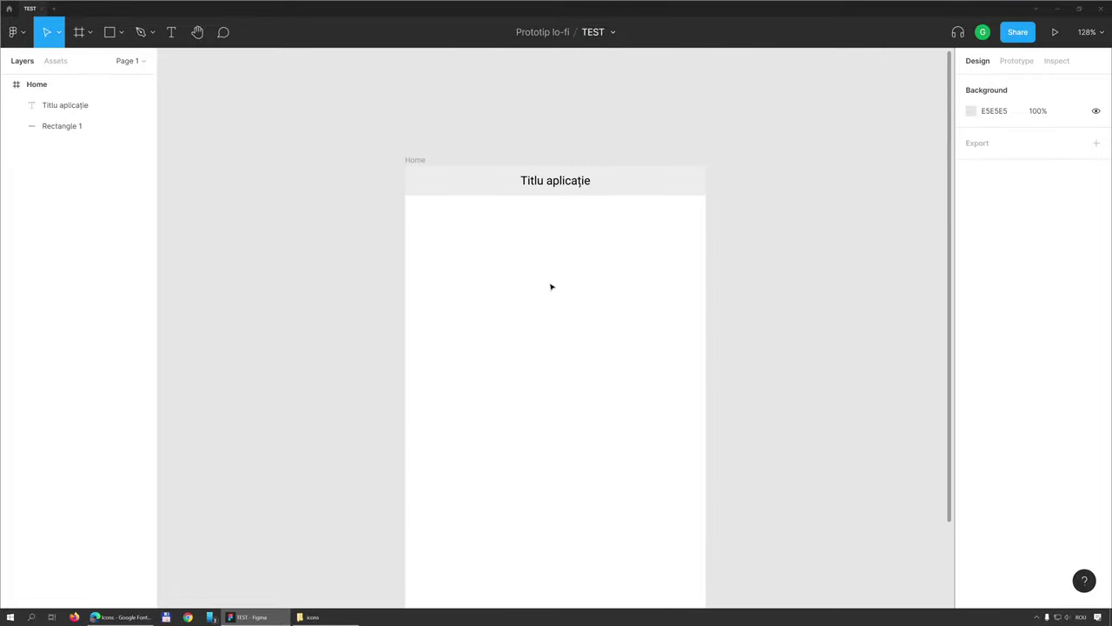
scroll(551, 287, down, 2)
scroll(551, 287, up, 1)
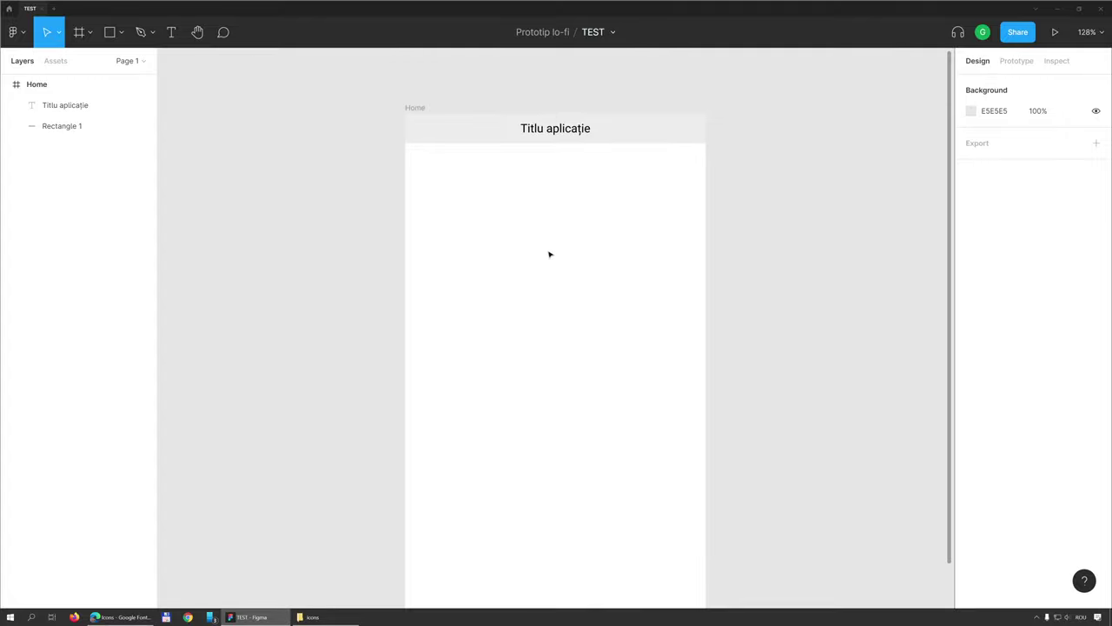
scroll(504, 209, down, 1)
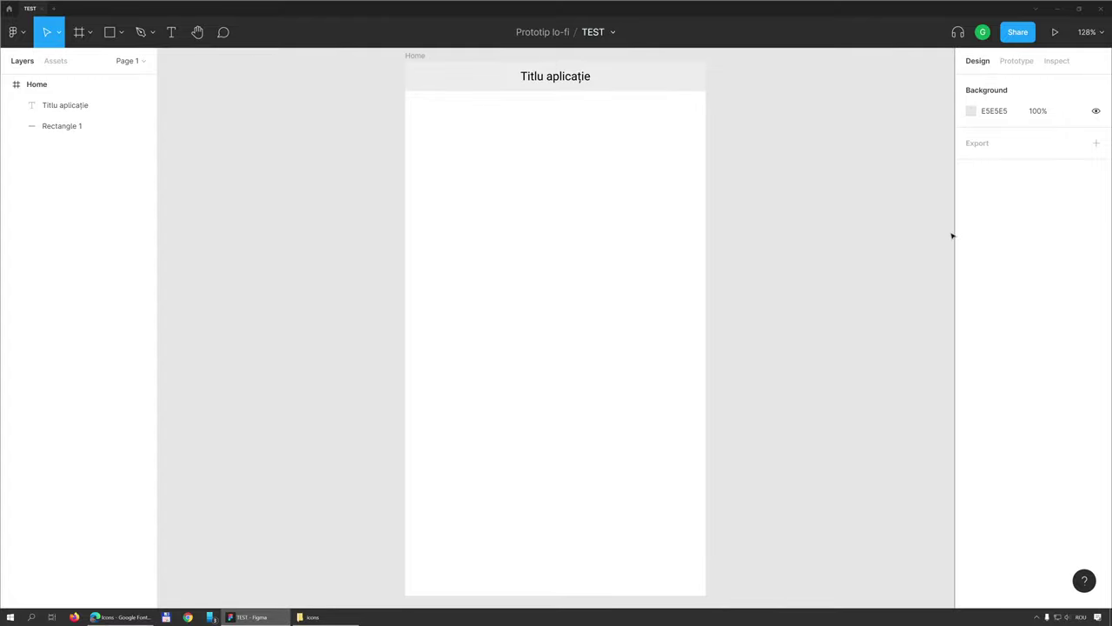
scroll(873, 244, down, 3)
scroll(930, 236, up, 2)
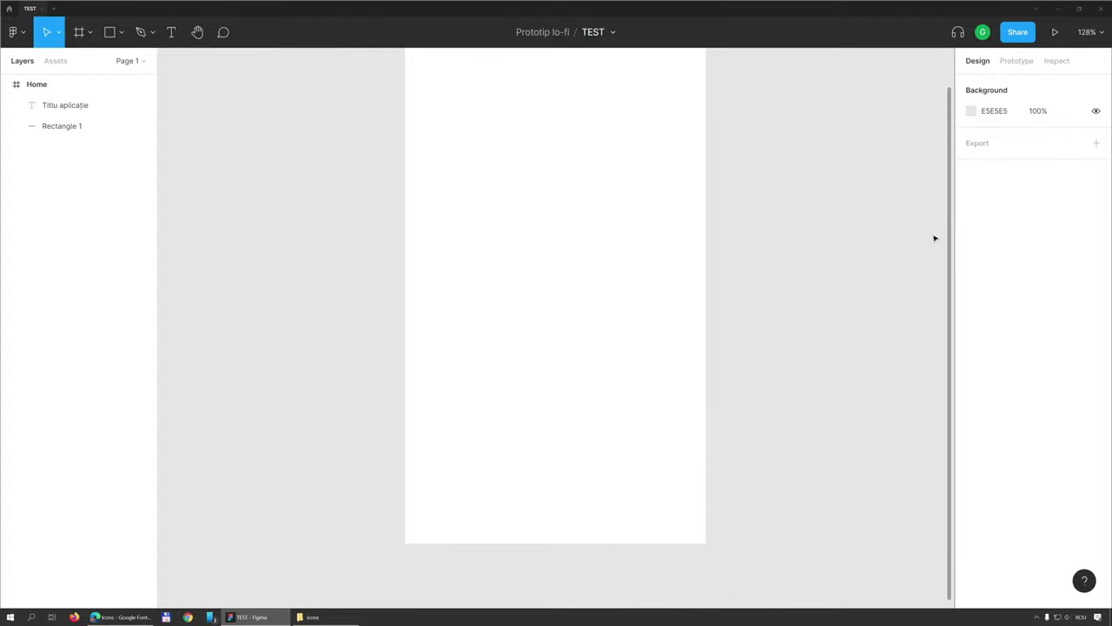
drag(950, 218, 928, 181)
scroll(928, 181, up, 1)
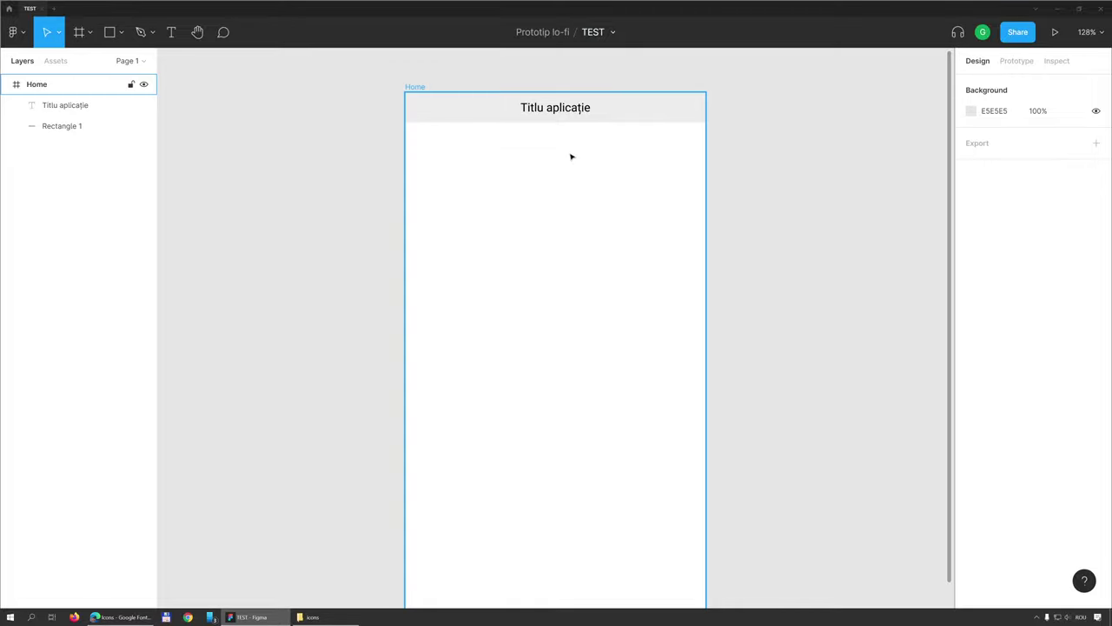
scroll(548, 127, up, 2)
scroll(548, 127, up, 3)
scroll(548, 127, down, 2)
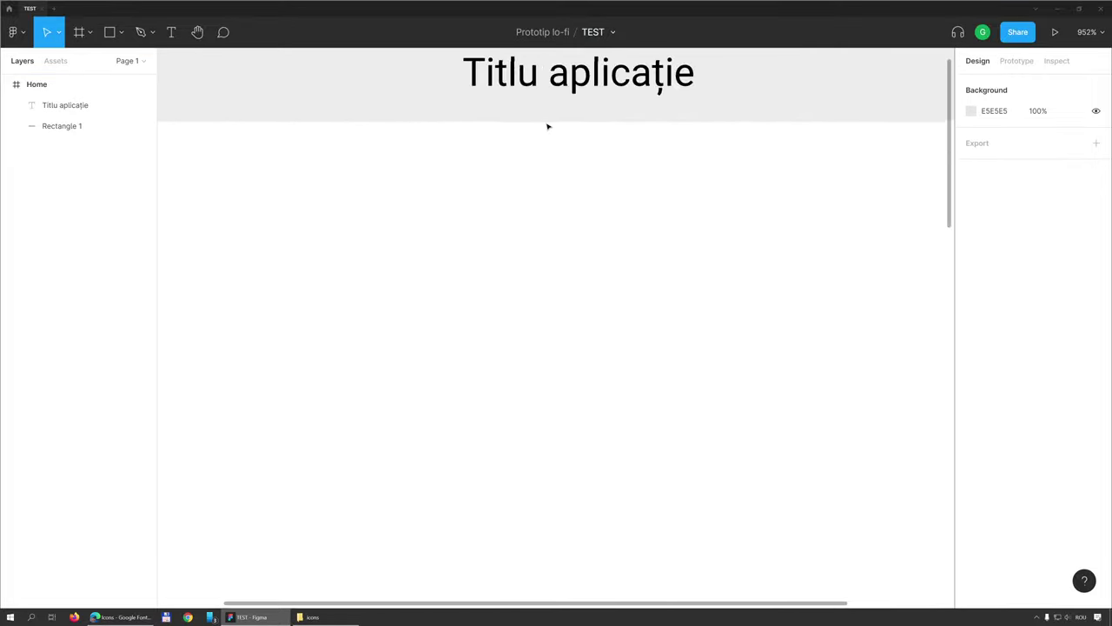
scroll(548, 127, down, 4)
scroll(548, 127, up, 4)
scroll(548, 127, up, 4)
scroll(548, 127, down, 5)
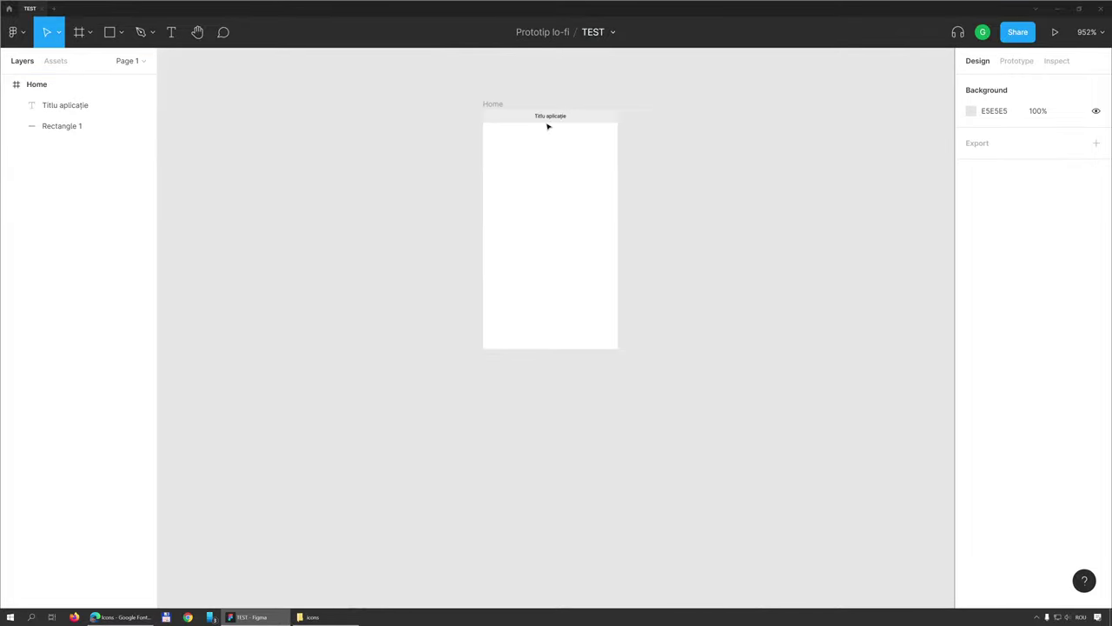
scroll(548, 126, up, 5)
scroll(548, 127, down, 4)
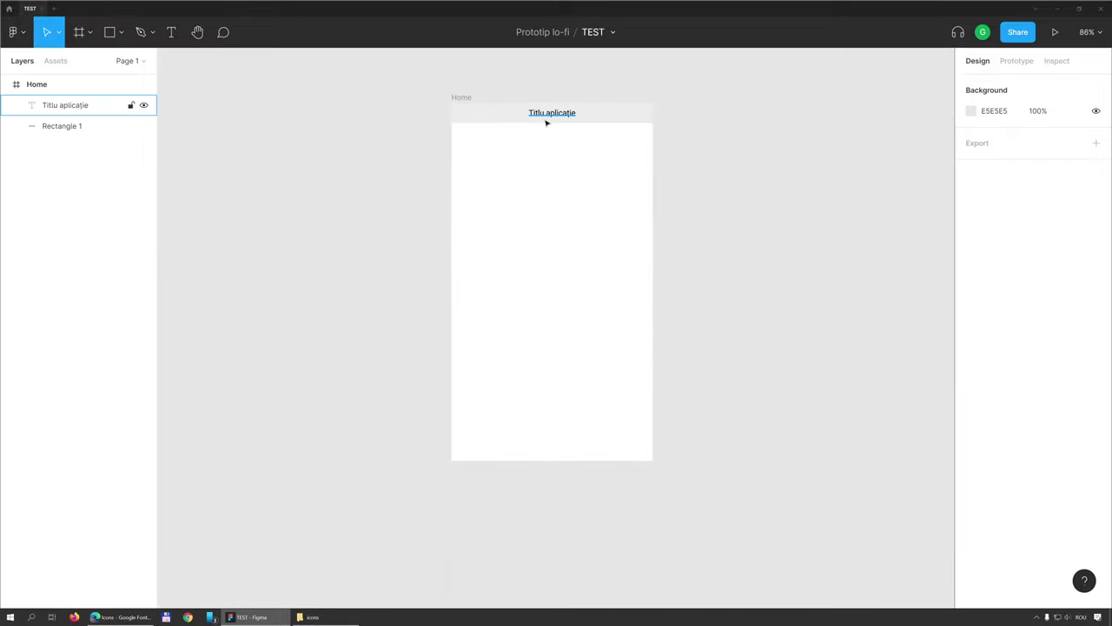
scroll(547, 122, down, 3)
scroll(547, 123, down, 3)
Zoom to fit the Home frame, deselect it, and pan it to the top centre.
key(shift+1)
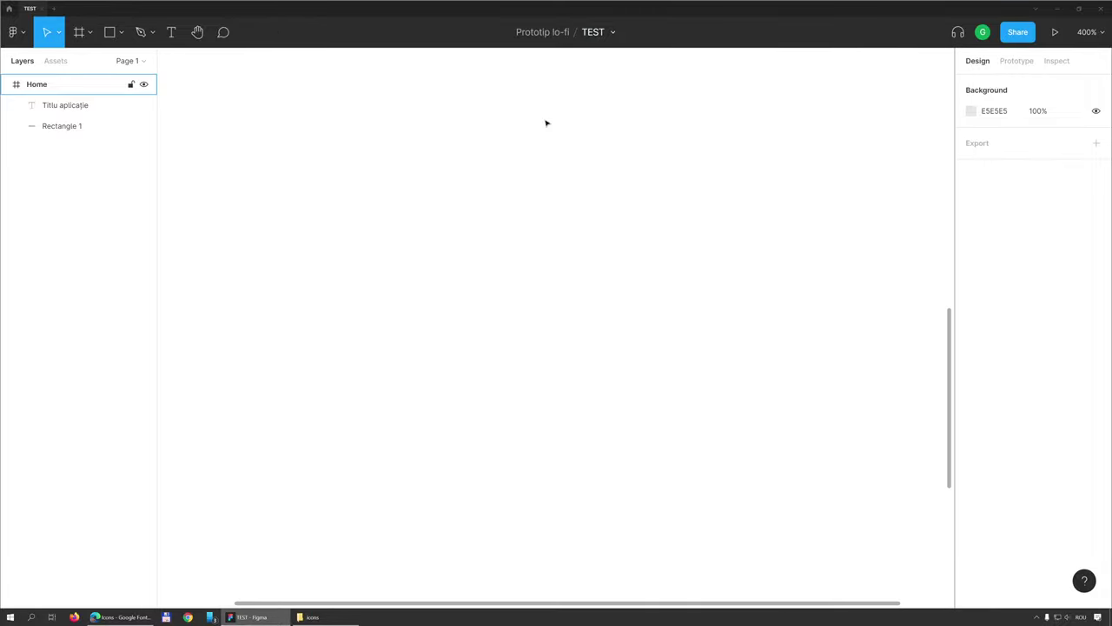
key(minus)
key(Escape)
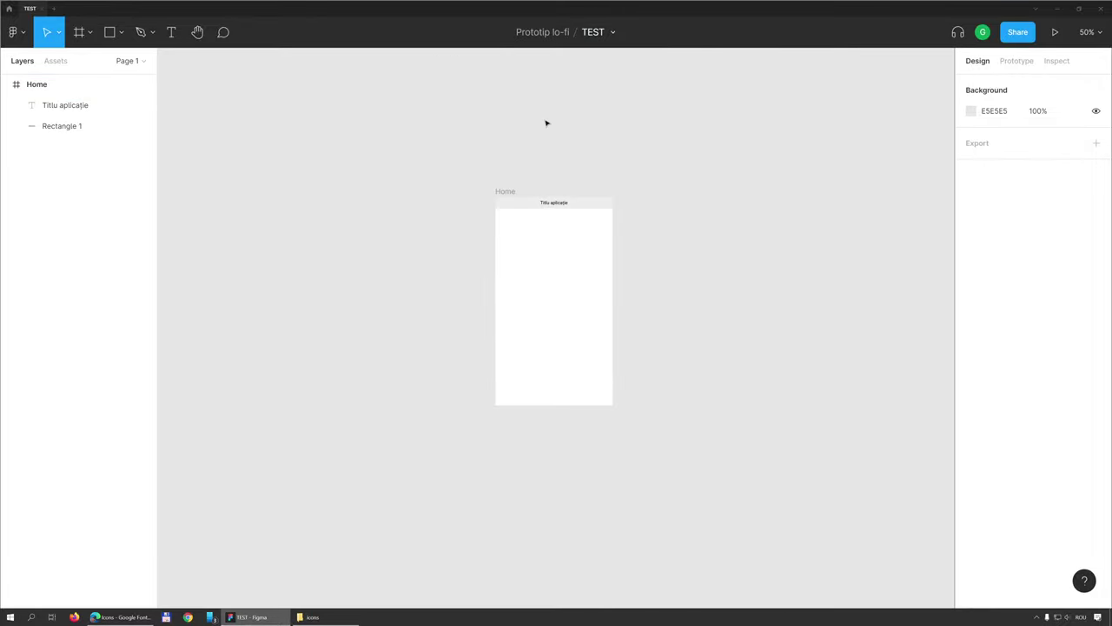
scroll(532, 178, up, 1)
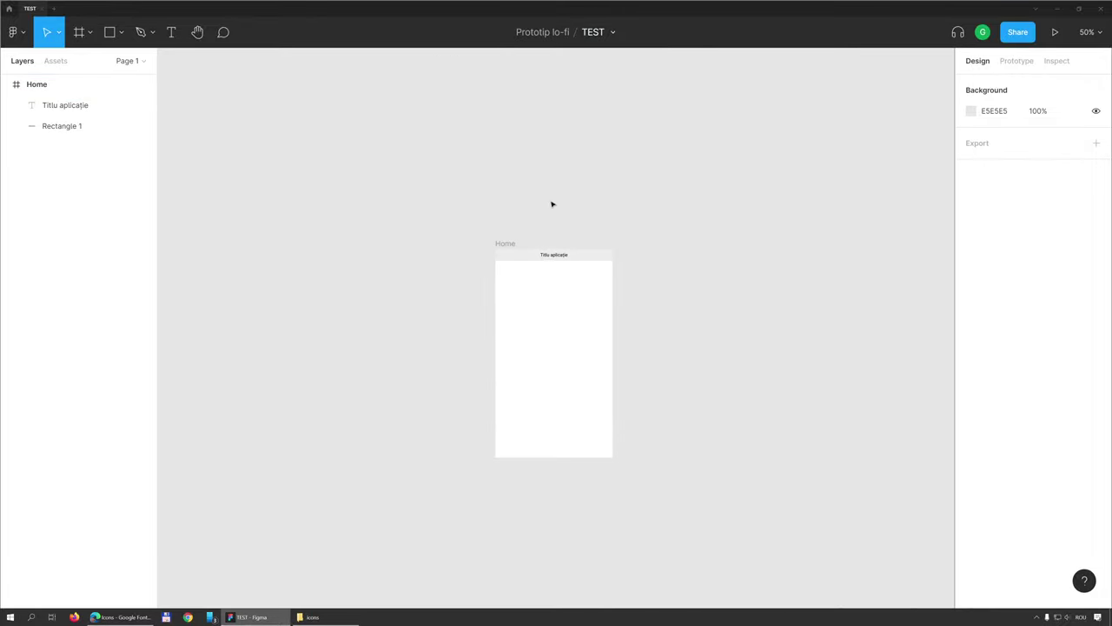
scroll(557, 226, down, 1)
ctrl+scroll(548, 199, up, 5)
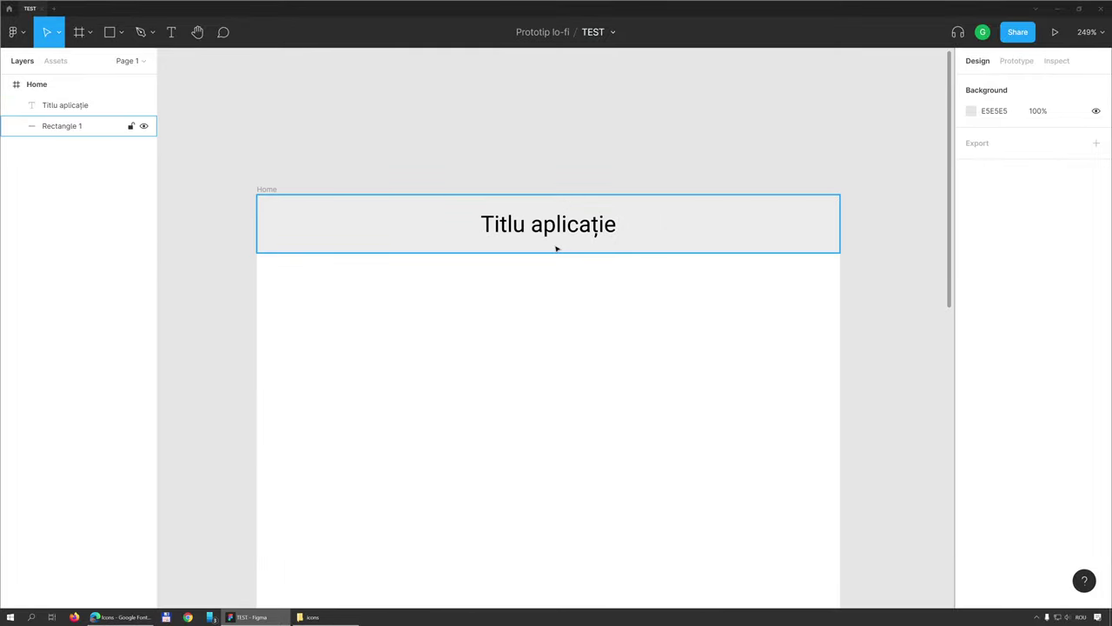
ctrl+scroll(556, 248, down, 3)
ctrl+scroll(567, 247, down, 3)
ctrl+scroll(576, 246, up, 4)
ctrl+scroll(576, 245, up, 2)
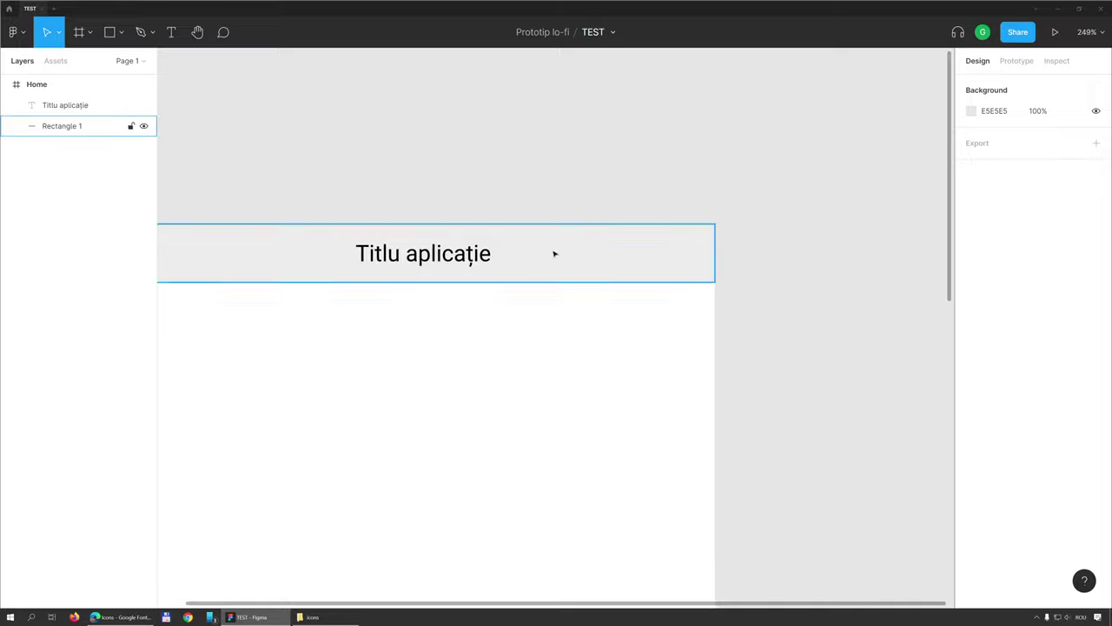
ctrl+scroll(553, 252, down, 3)
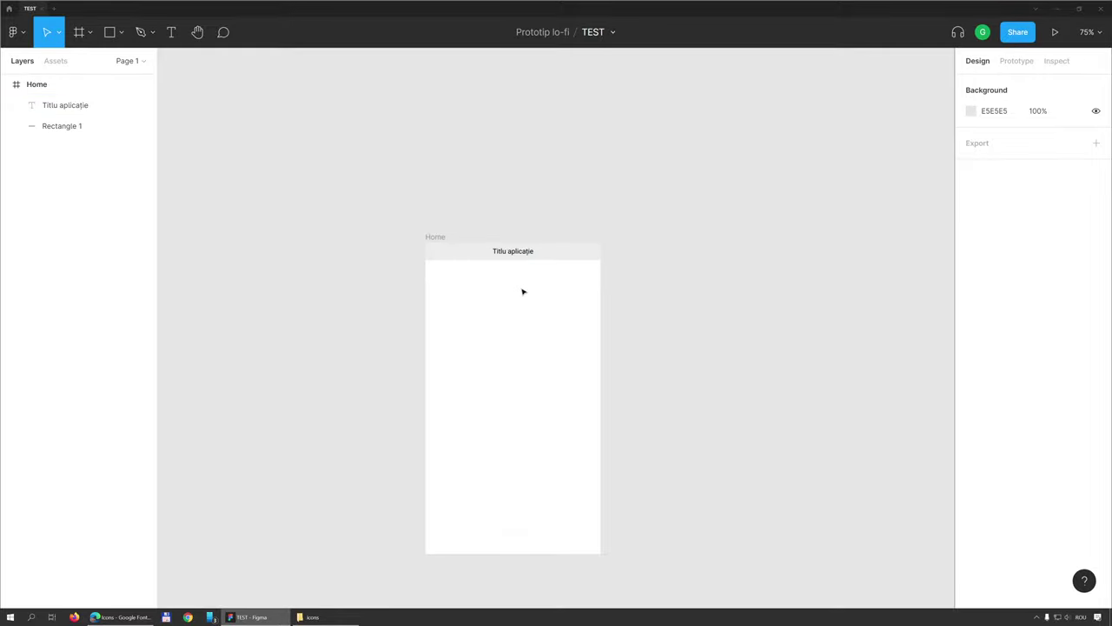
mouse_move(509, 295)
mouse_down()
mouse_move(660, 295)
mouse_move(256, 223)
mouse_move(721, 274)
mouse_move(675, 253)
mouse_move(585, 271)
mouse_up()
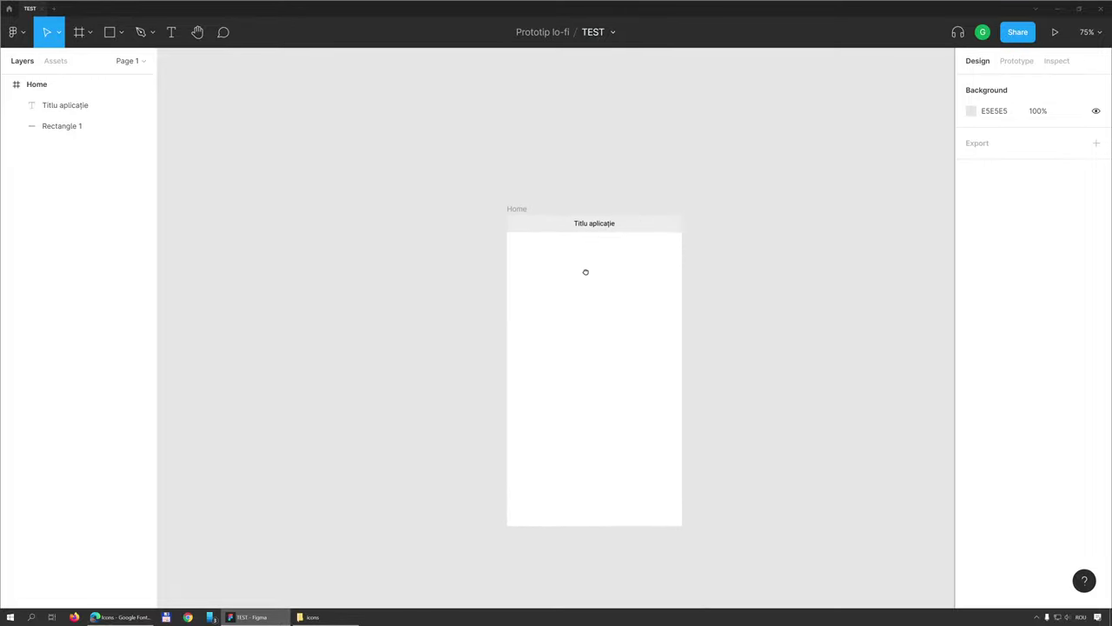
mouse_move(516, 270)
mouse_down()
mouse_move(417, 238)
mouse_move(762, 226)
mouse_move(524, 145)
mouse_move(573, 233)
mouse_up()
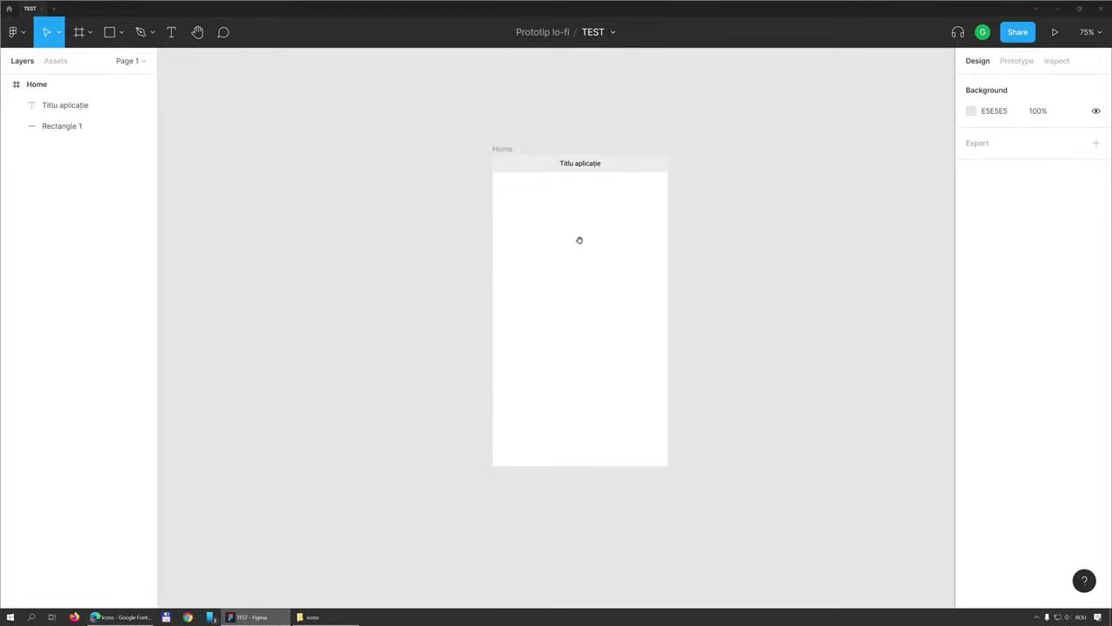
mouse_move(579, 238)
mouse_down()
mouse_move(415, 251)
mouse_move(819, 307)
mouse_move(651, 258)
mouse_move(454, 226)
mouse_move(773, 323)
mouse_move(497, 235)
mouse_move(533, 226)
mouse_up()
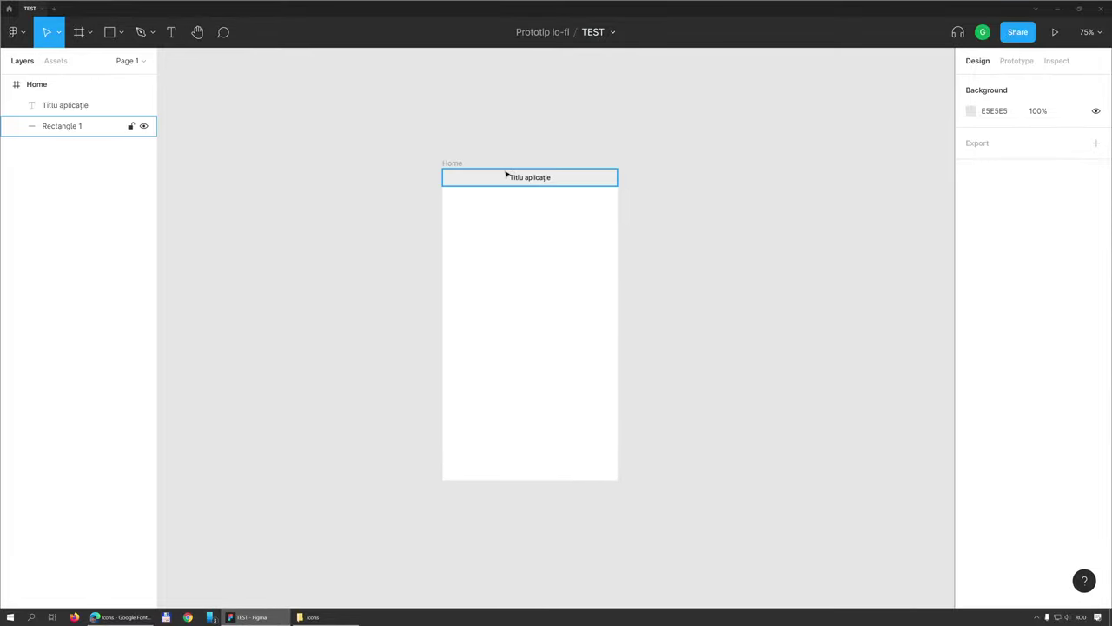
ctrl+scroll(525, 175, up, 3)
ctrl+scroll(526, 175, down, 2)
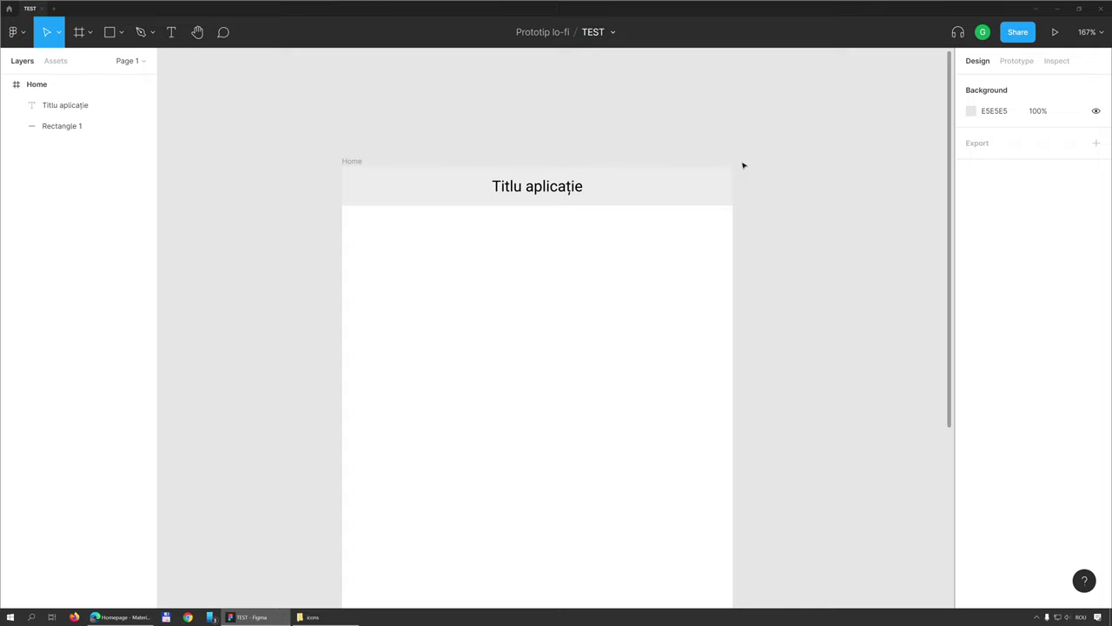
Open Google Fonts' Material Icons catalogue from the Material Design Resources page.
click(122, 617)
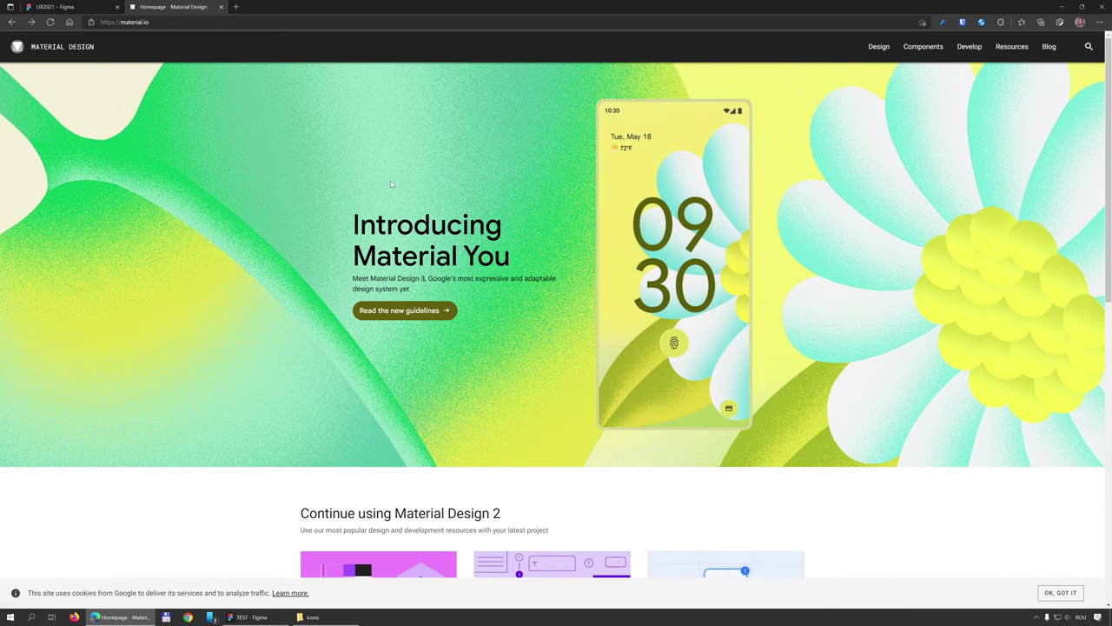
scroll(391, 185, down, 1)
scroll(382, 200, up, 1)
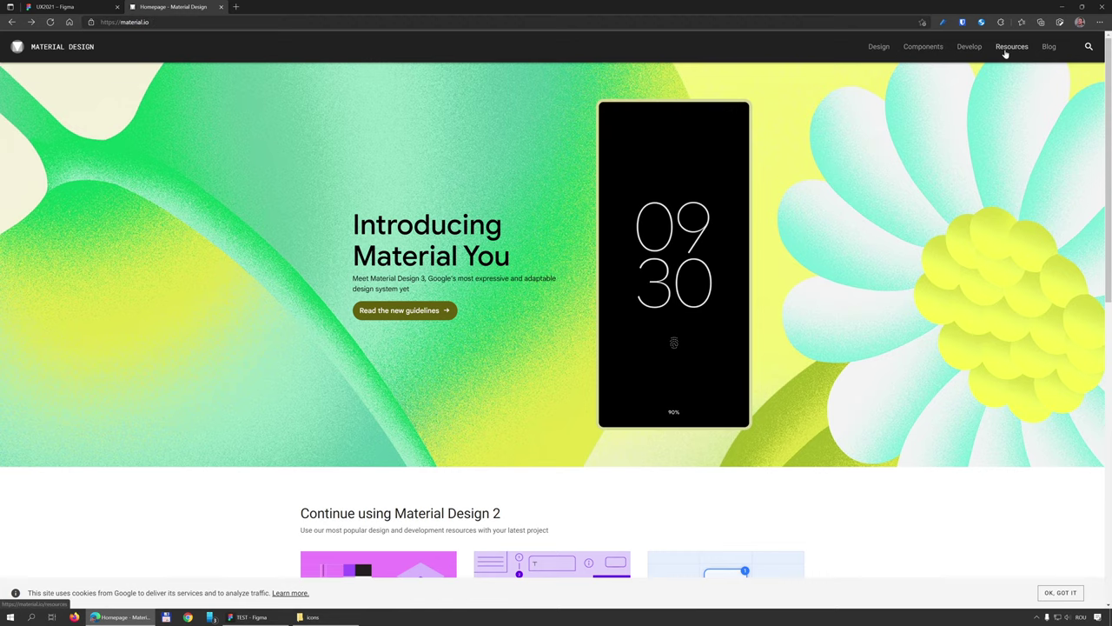
click(1008, 49)
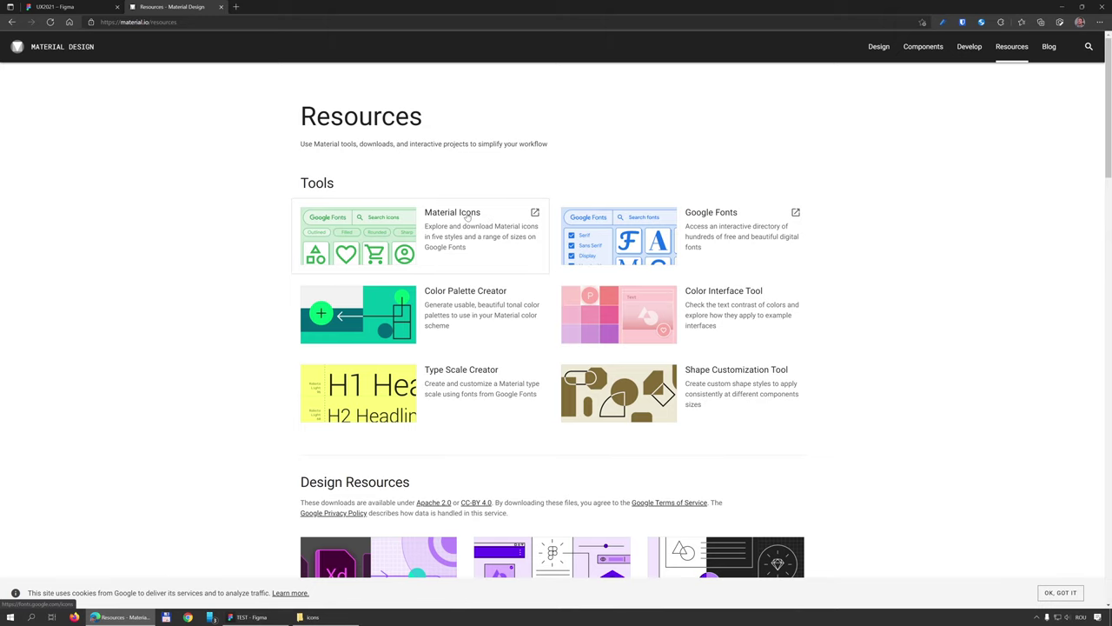
click(469, 217)
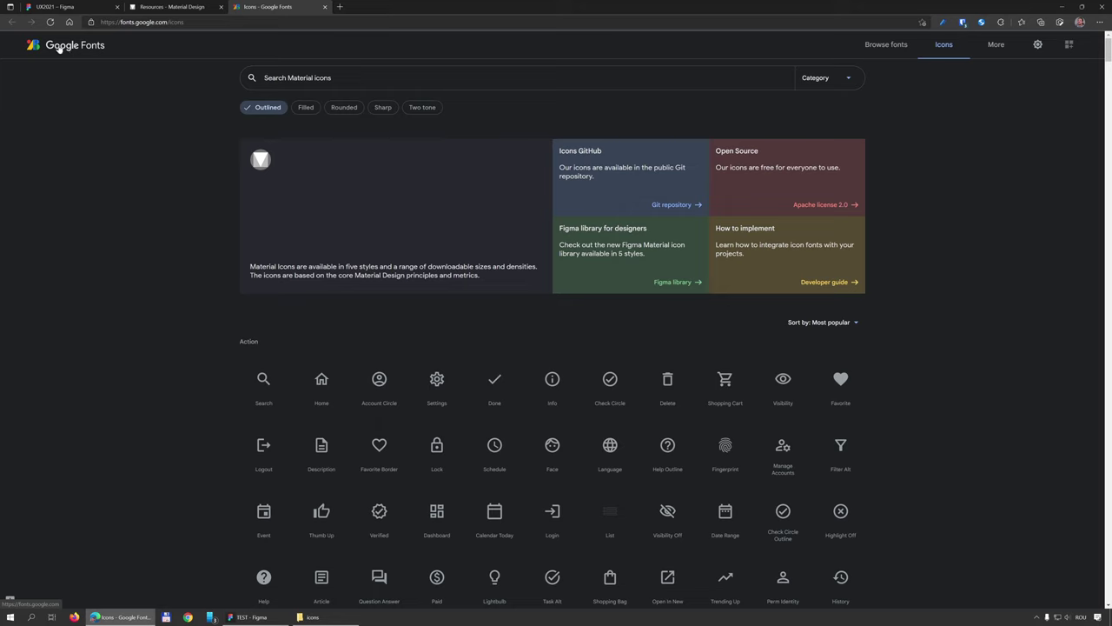
Search the Material Icons catalogue for 'menu' to list Menu, Menu Open and related icons.
click(887, 44)
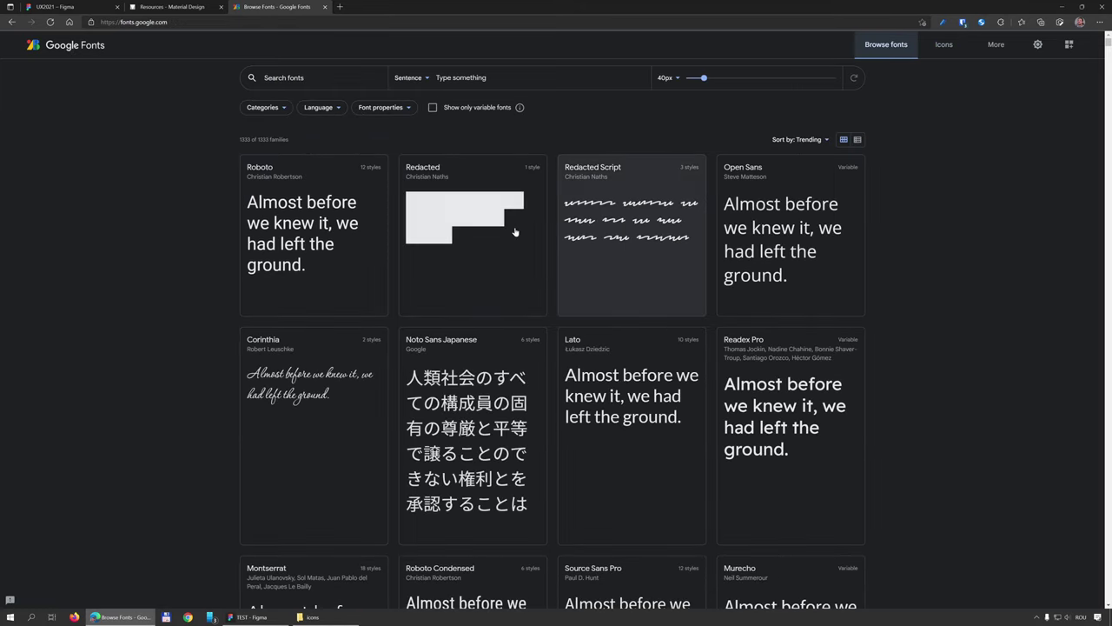
click(943, 46)
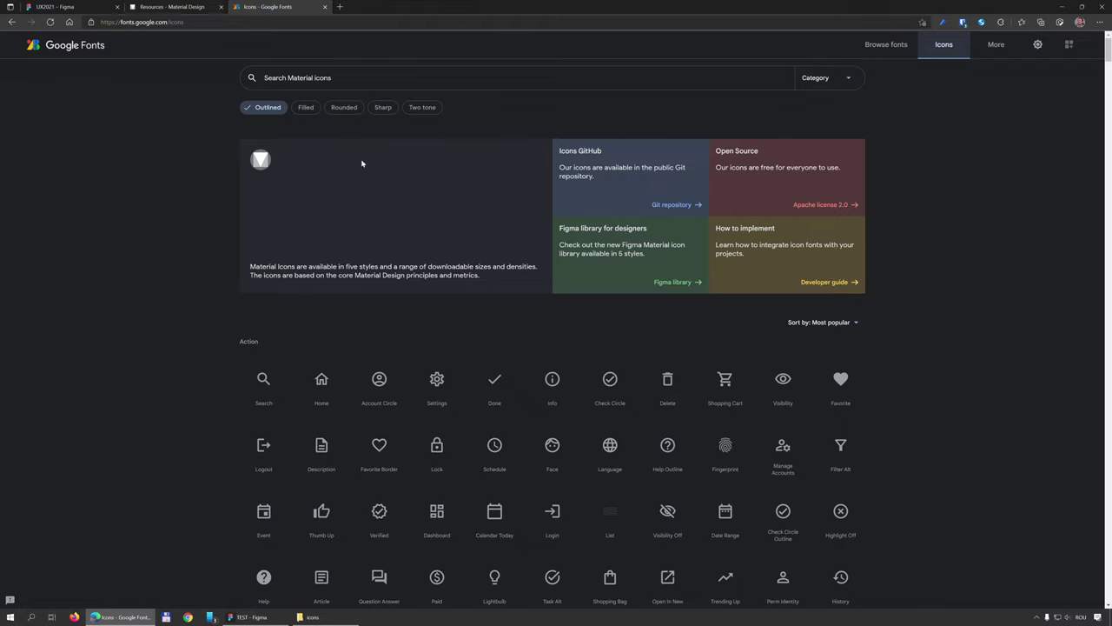
click(491, 78)
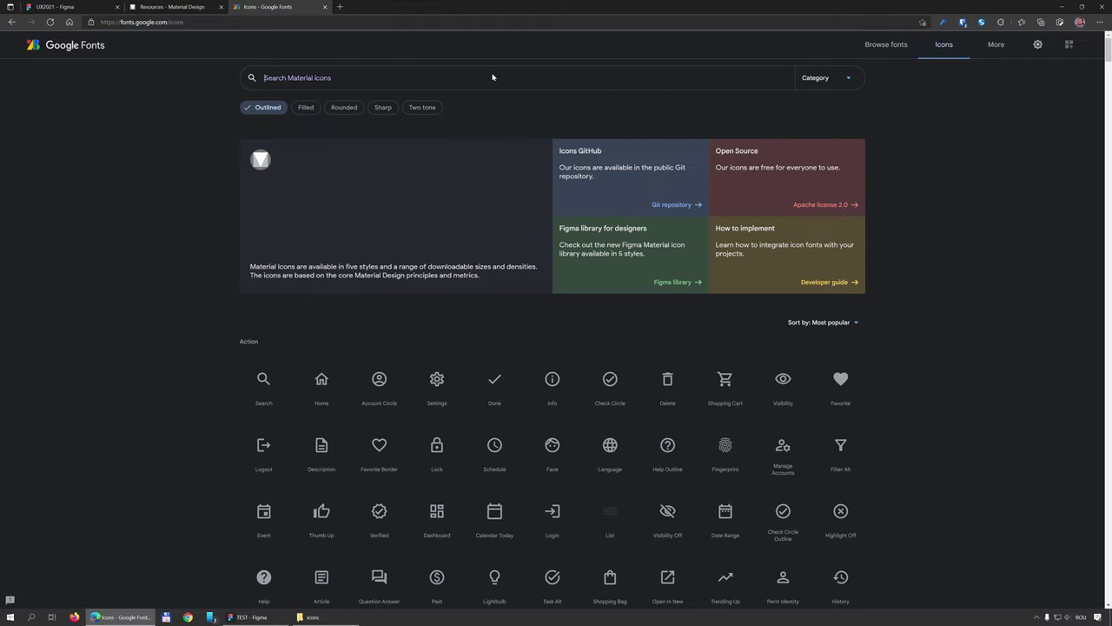
text(me)
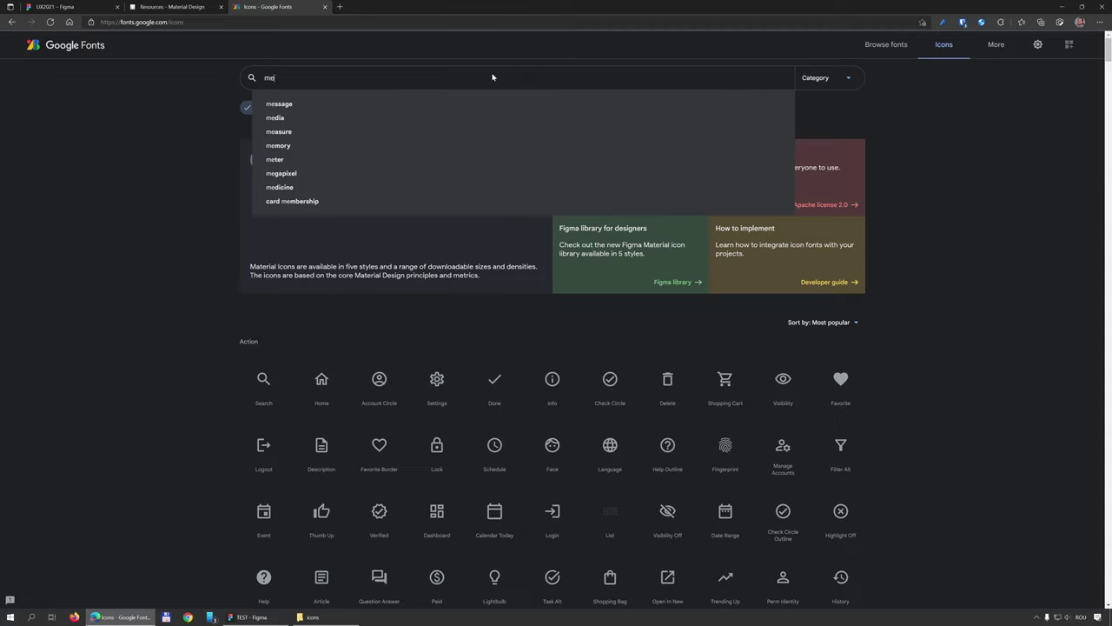
text(nu)
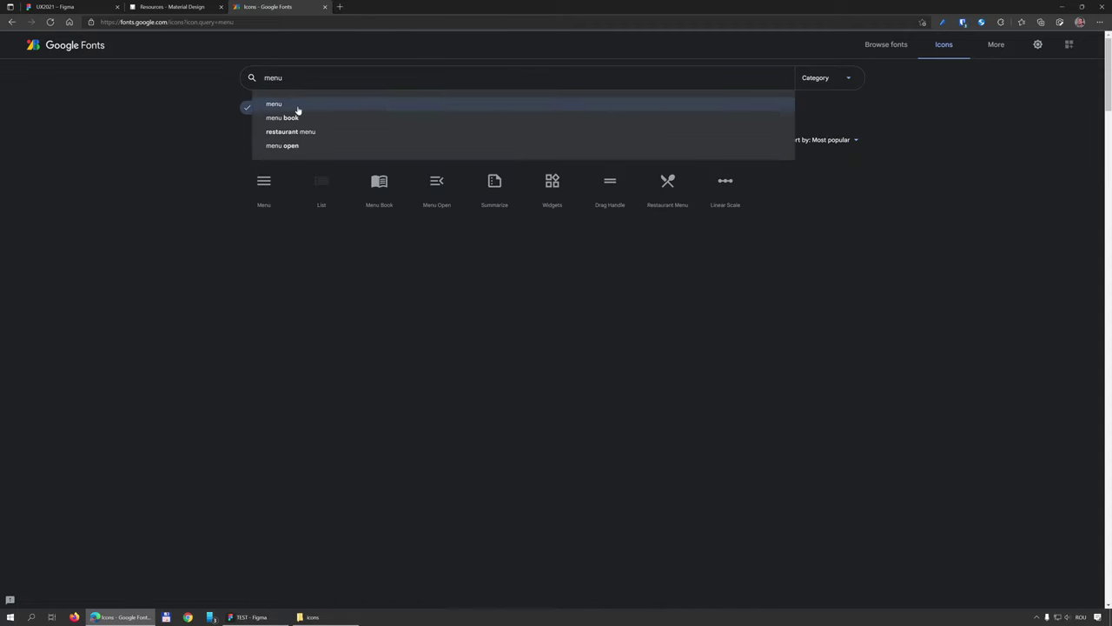
click(299, 109)
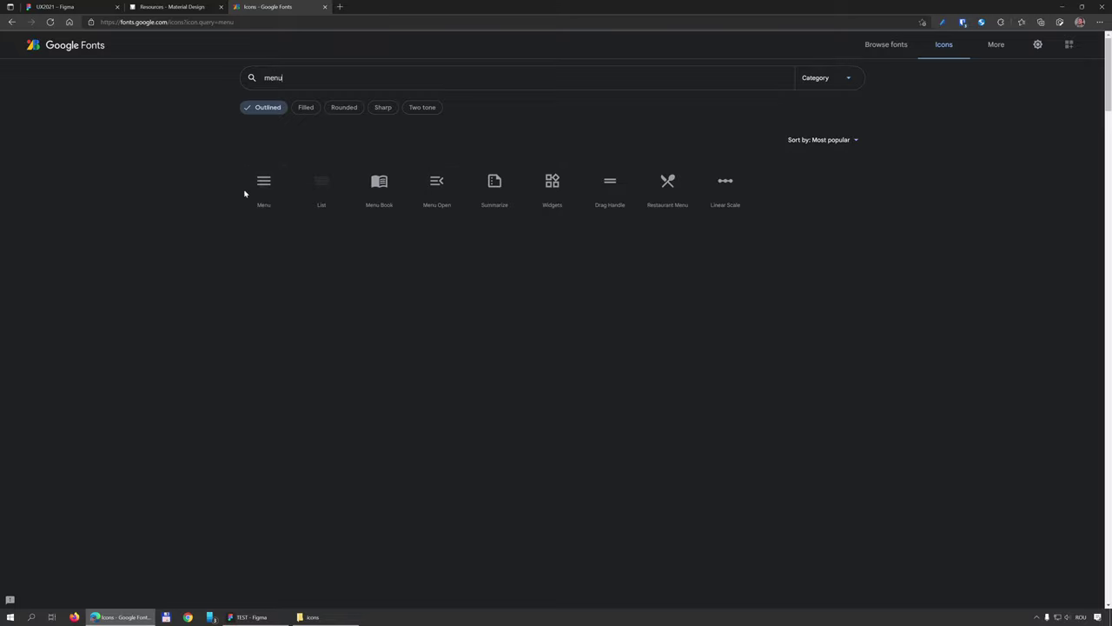
Compare the Outlined, Rounded, Sharp and Two tone icon styles, settling on Filled.
click(309, 109)
click(348, 113)
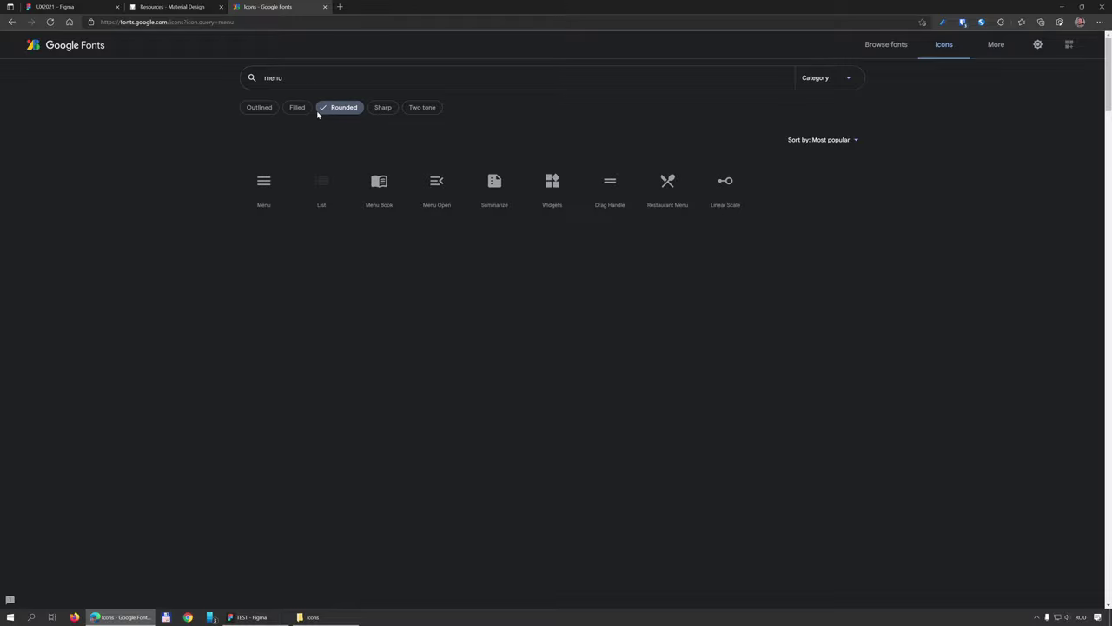
click(382, 111)
click(424, 111)
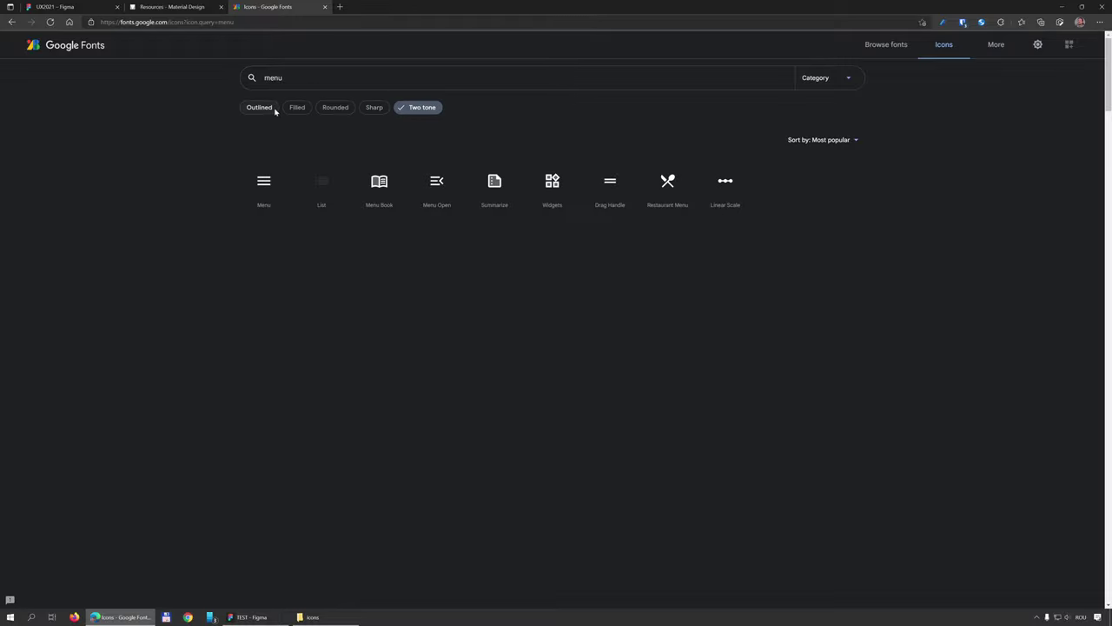
click(276, 110)
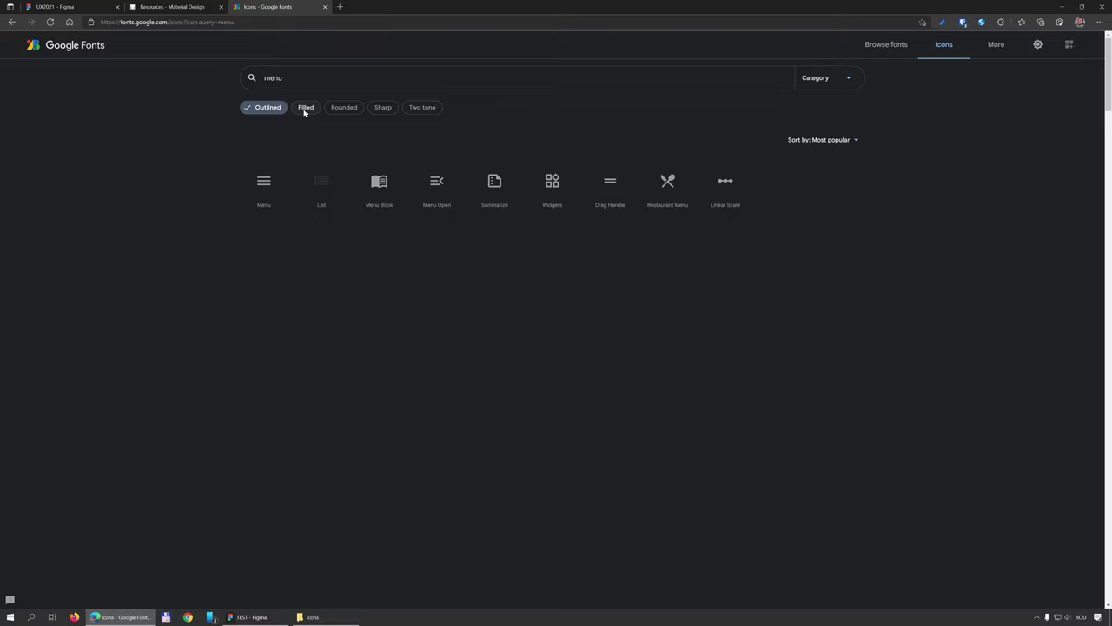
click(304, 110)
click(344, 110)
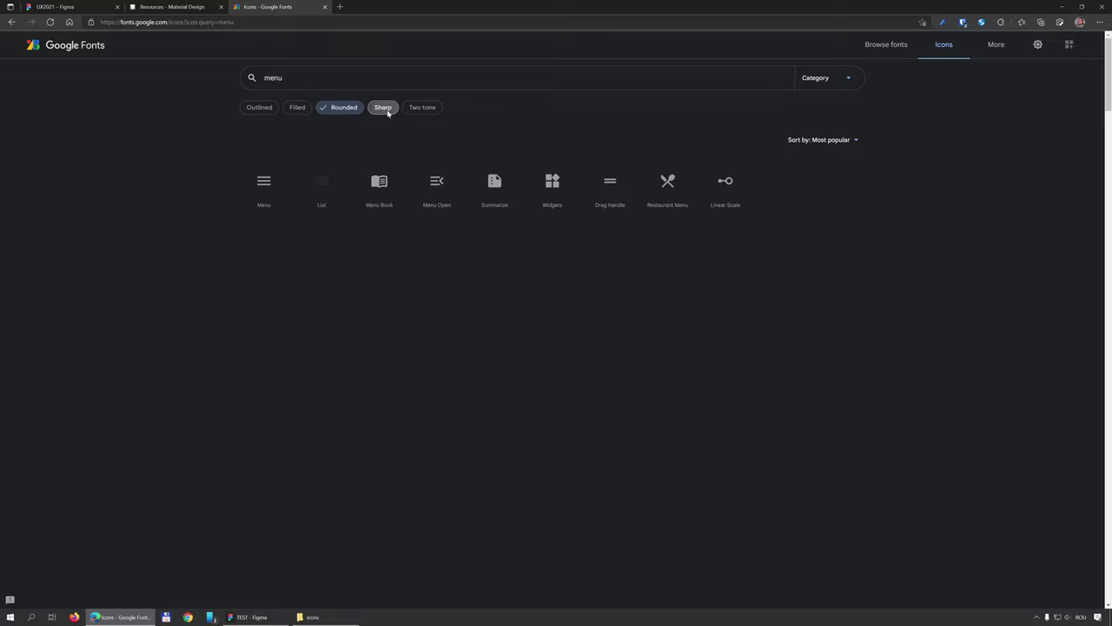
click(388, 112)
click(422, 110)
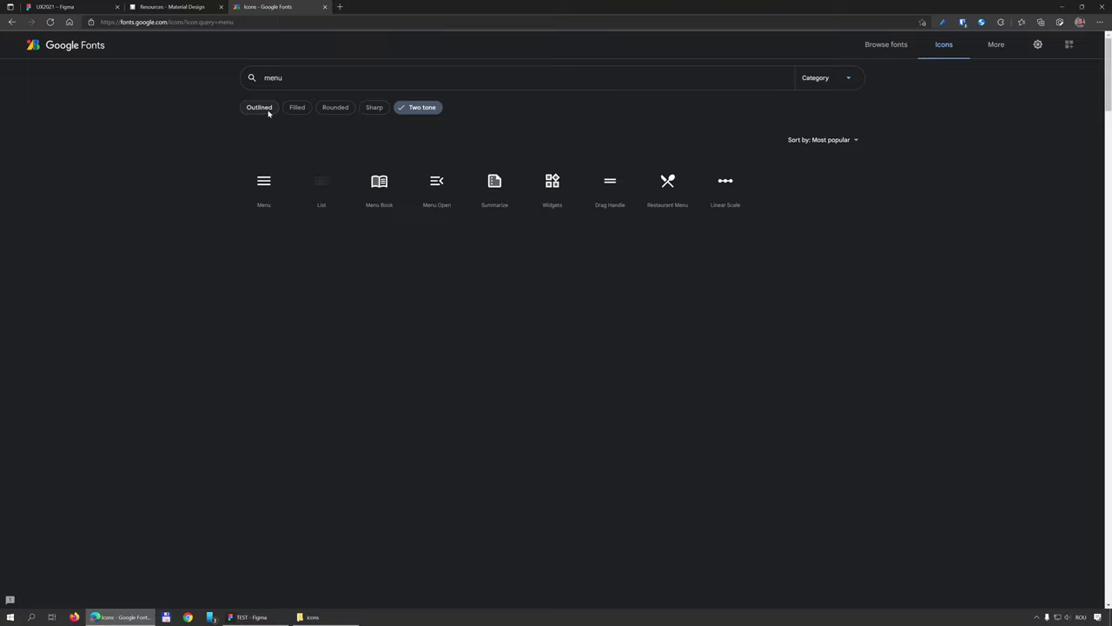
click(298, 109)
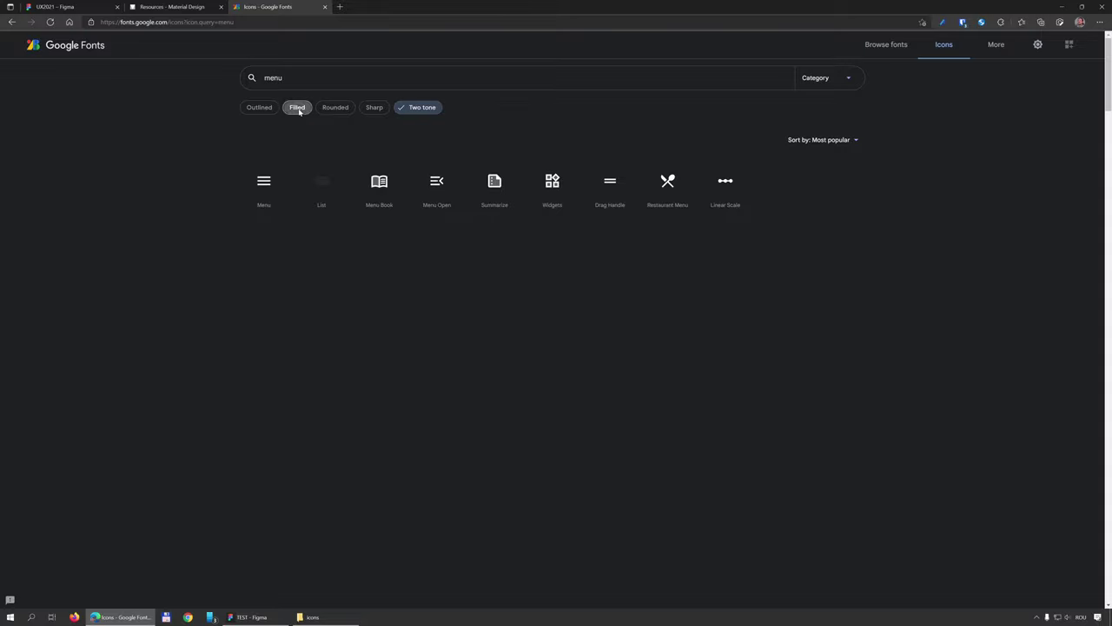
Save the Filled Menu icon as menu_black_24dp.svg in the icons folder.
click(264, 184)
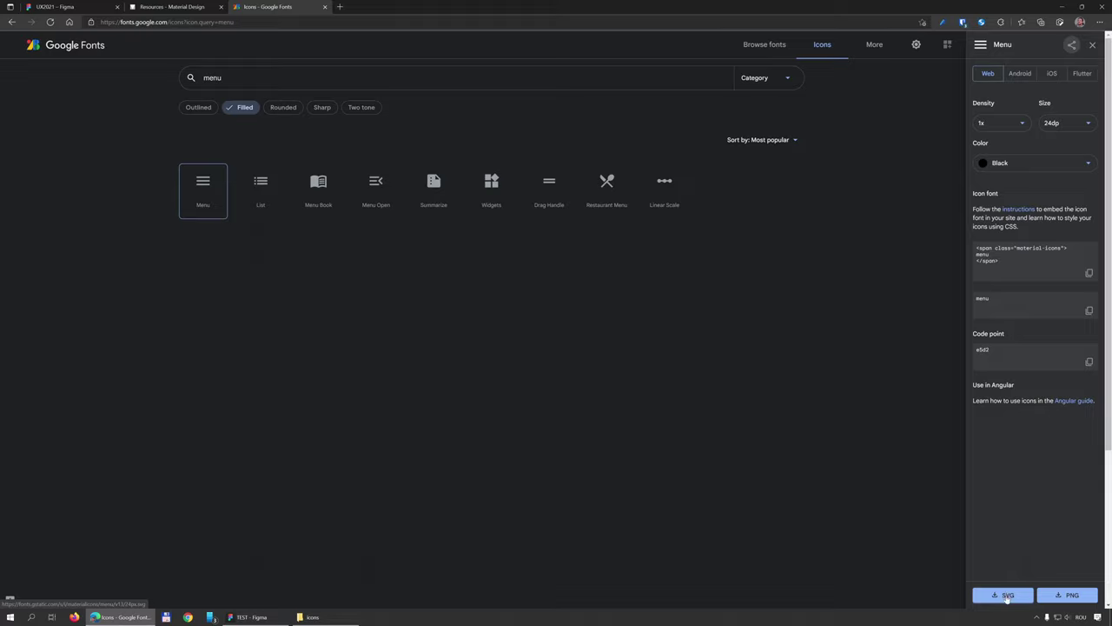
click(1001, 596)
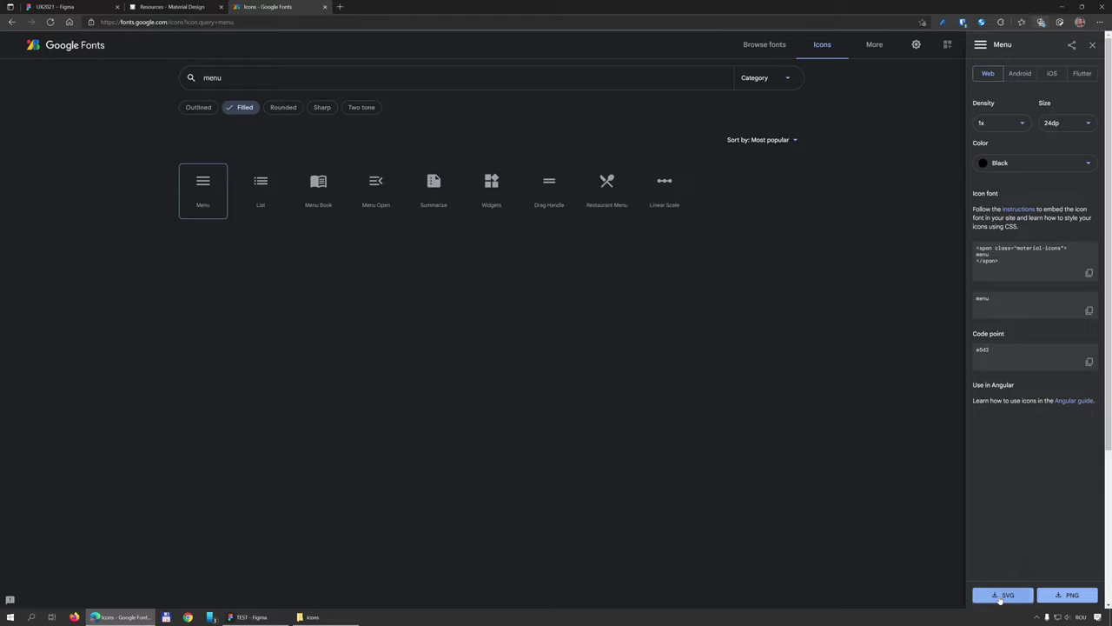
click(982, 69)
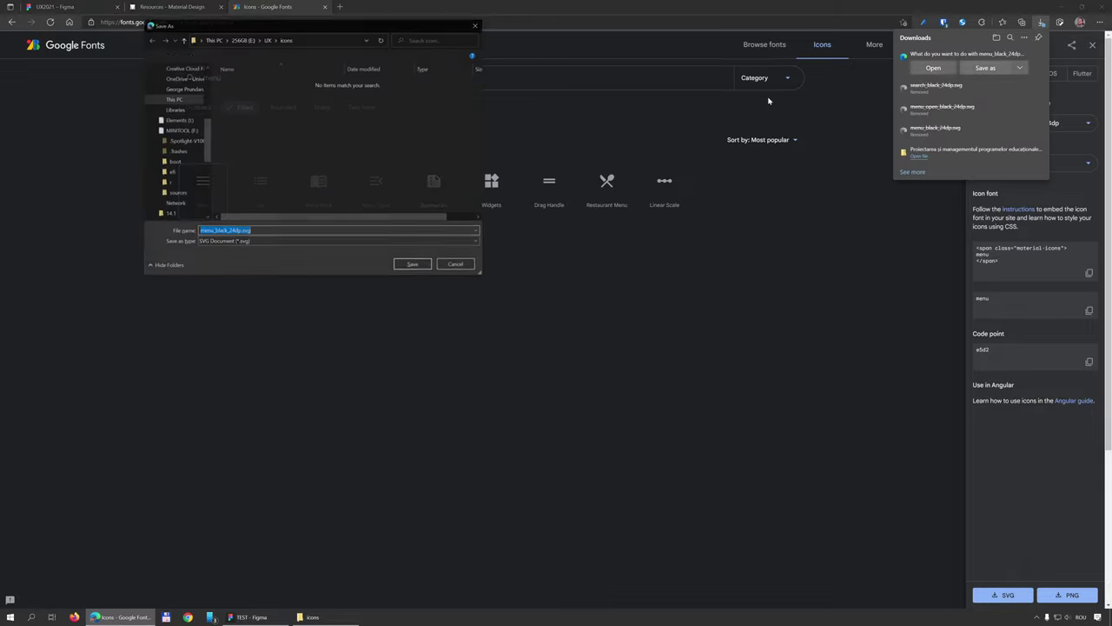
click(413, 268)
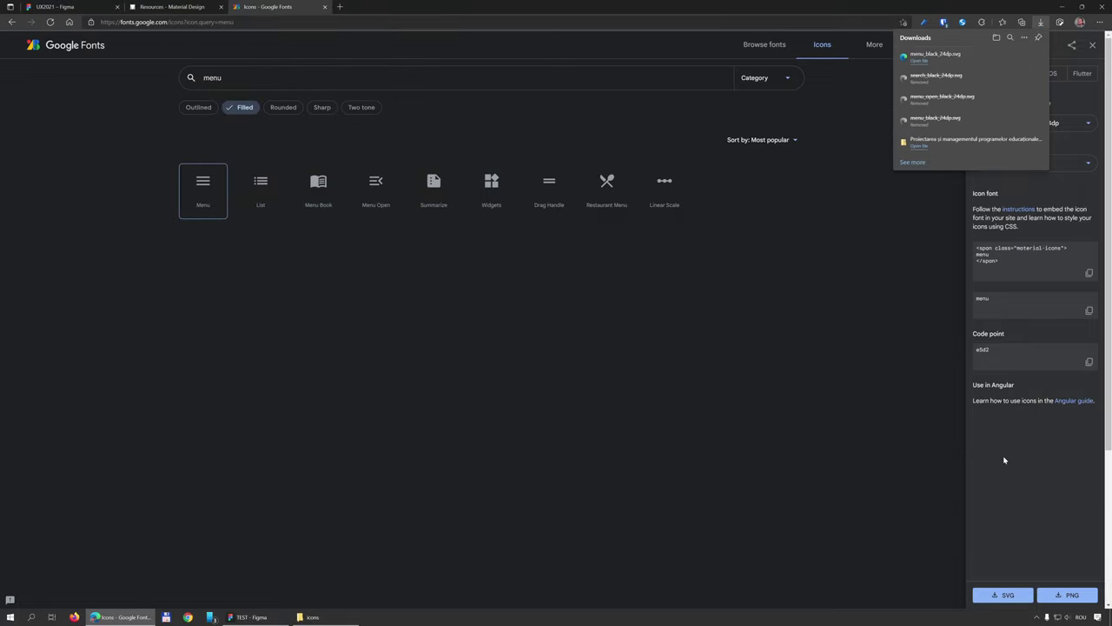
Save the Menu Open icon as menu_open_black_24dp.svg in the icons folder.
click(375, 187)
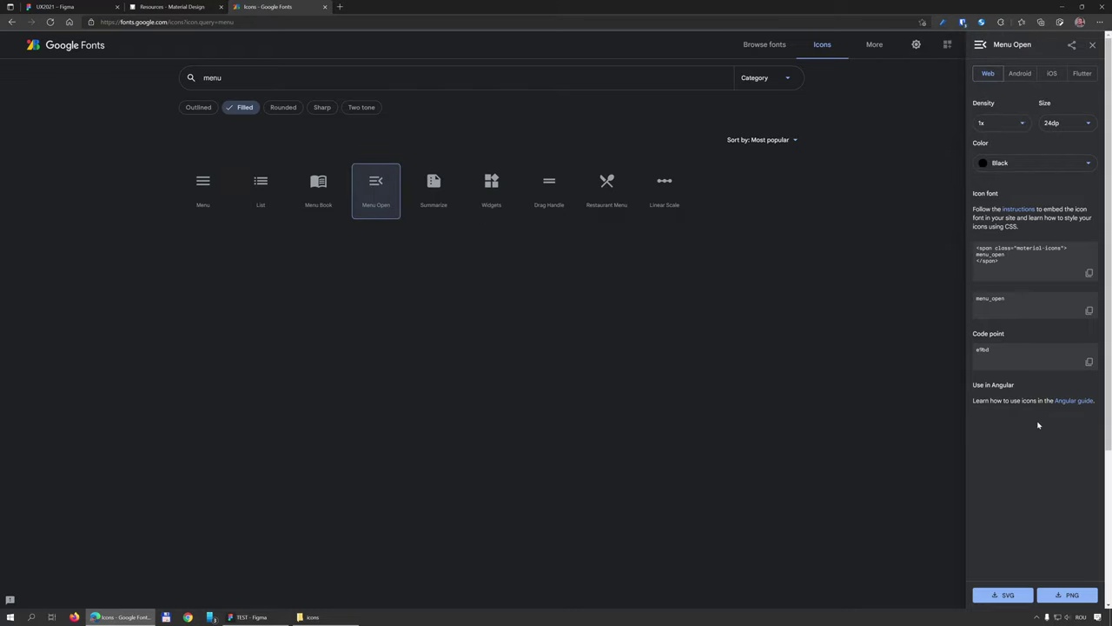
click(1001, 594)
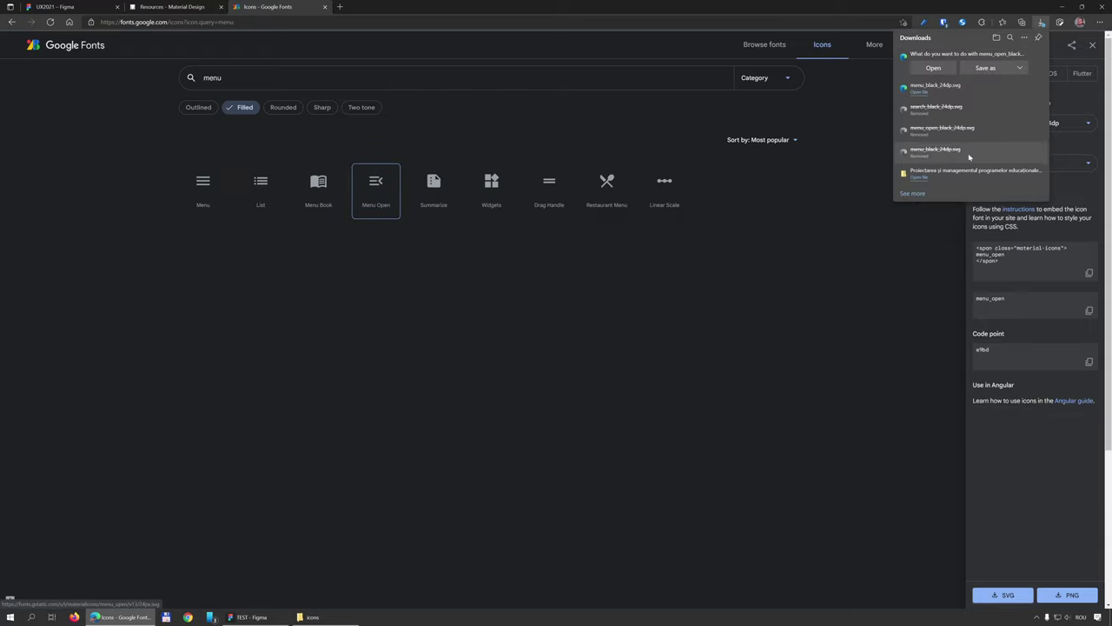
click(987, 67)
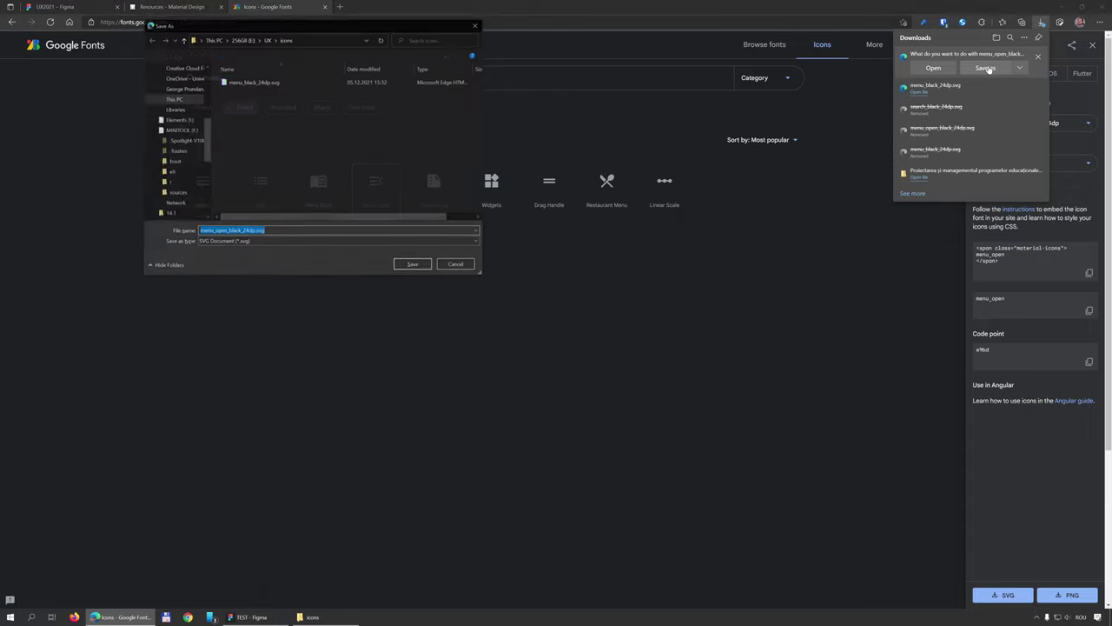
click(412, 266)
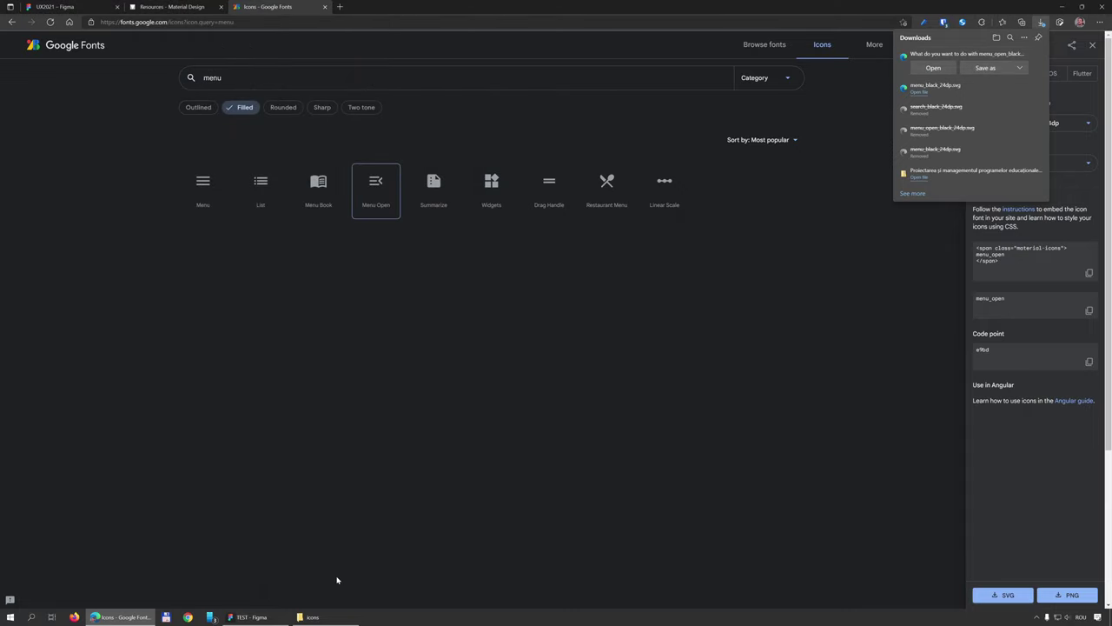
Drag menu_black_24dp.svg from the icons folder into the header's left end at 18,6.
click(309, 617)
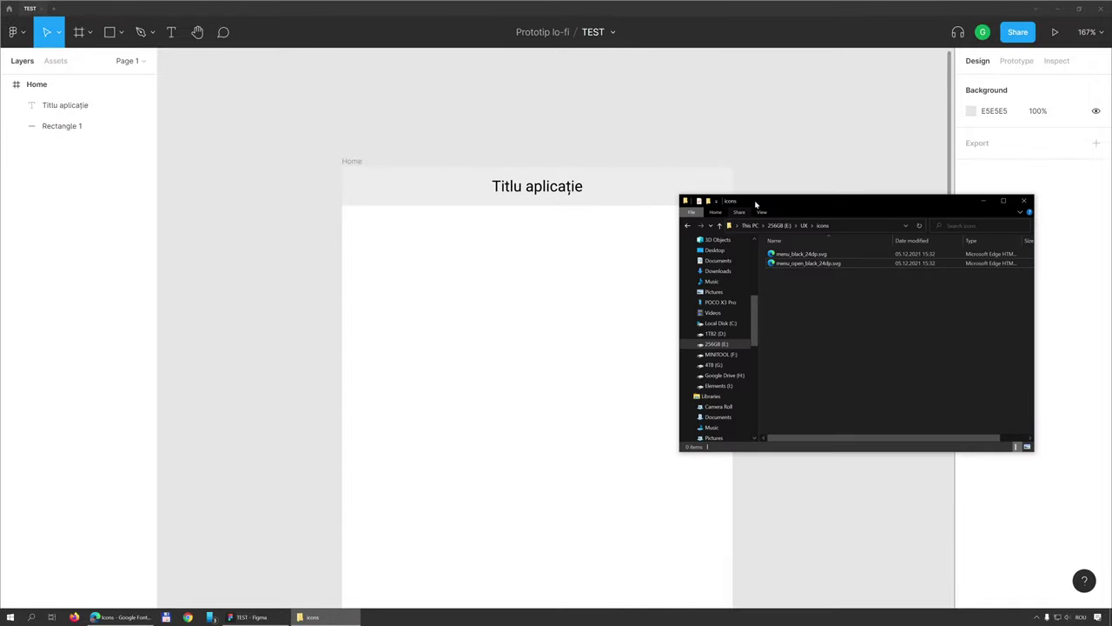
drag(757, 203, 794, 180)
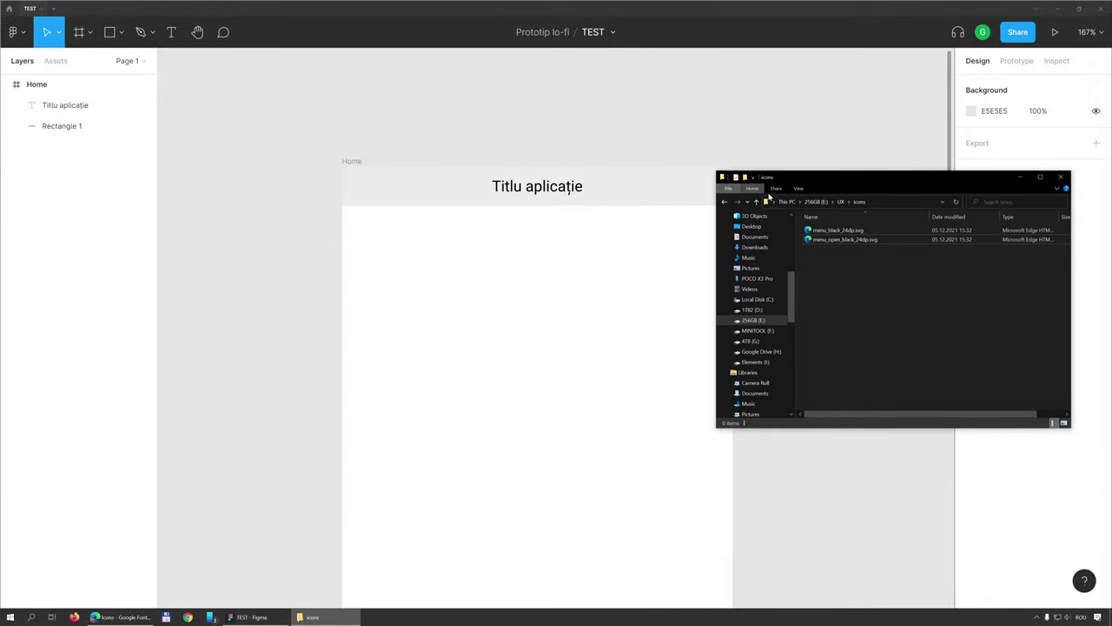
drag(850, 234, 444, 235)
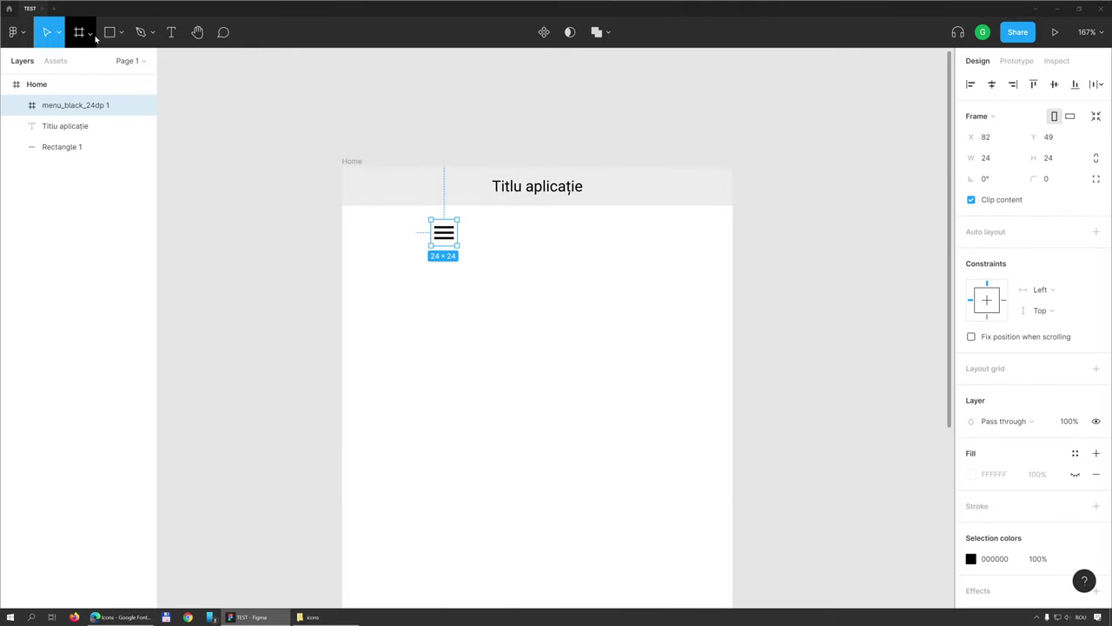
click(121, 35)
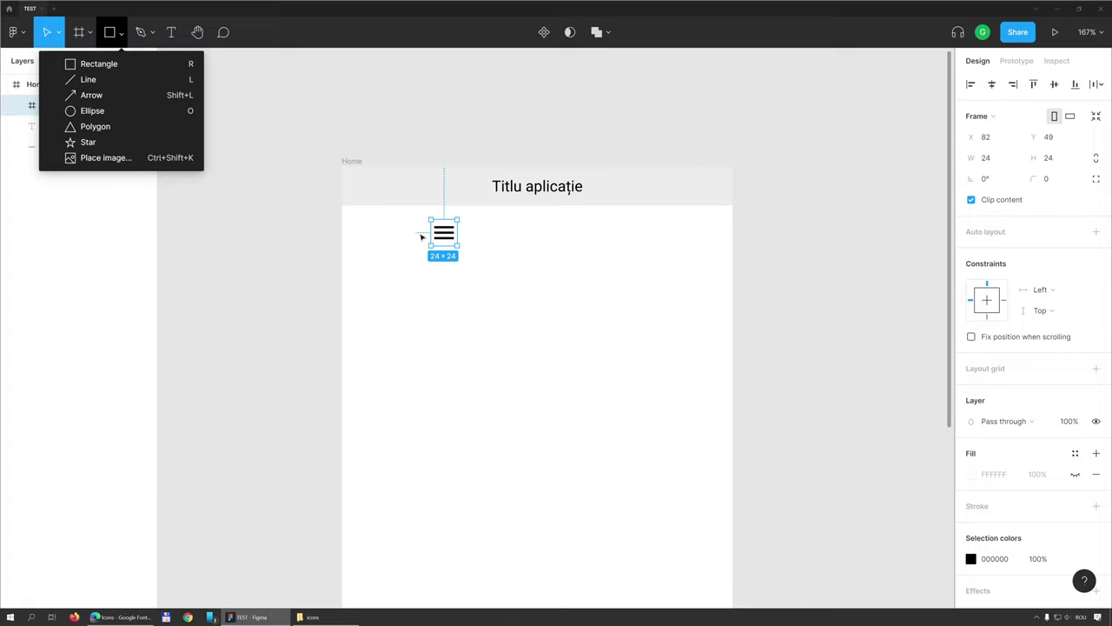
click(444, 235)
drag(444, 235, 378, 187)
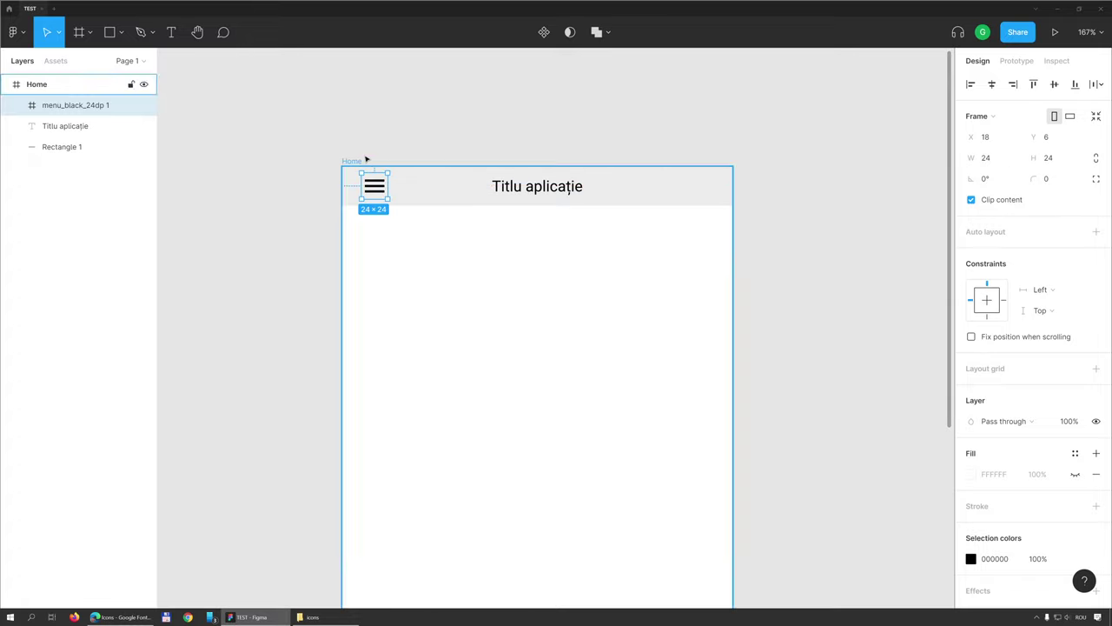
Show the five-column layout grid and align the menu icon to the 20 px margin at 20,6.
click(352, 161)
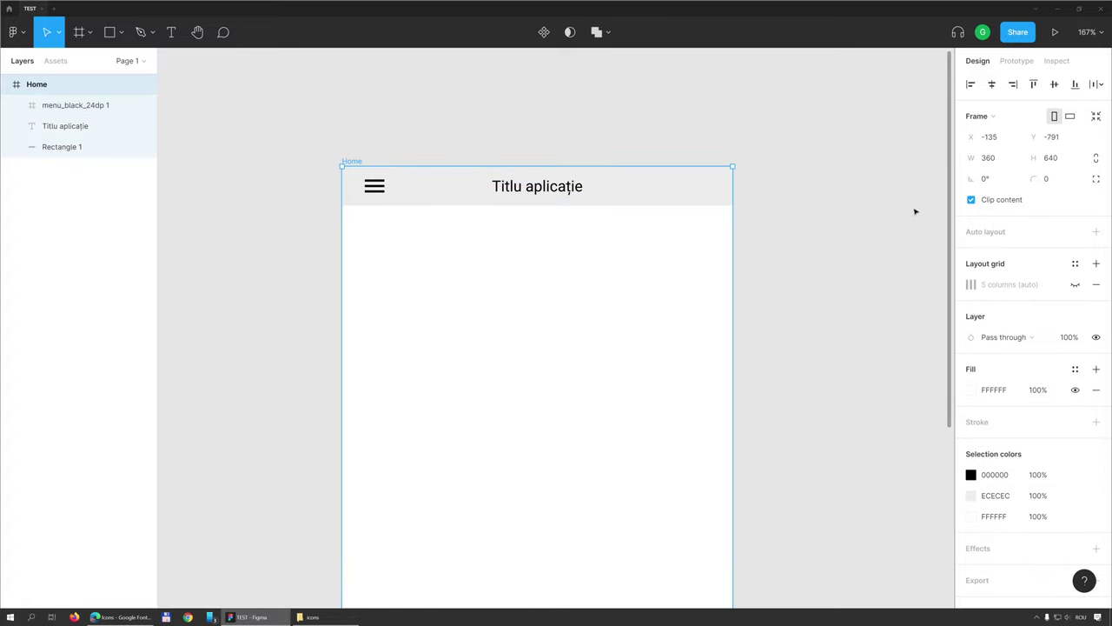
click(1075, 285)
click(377, 191)
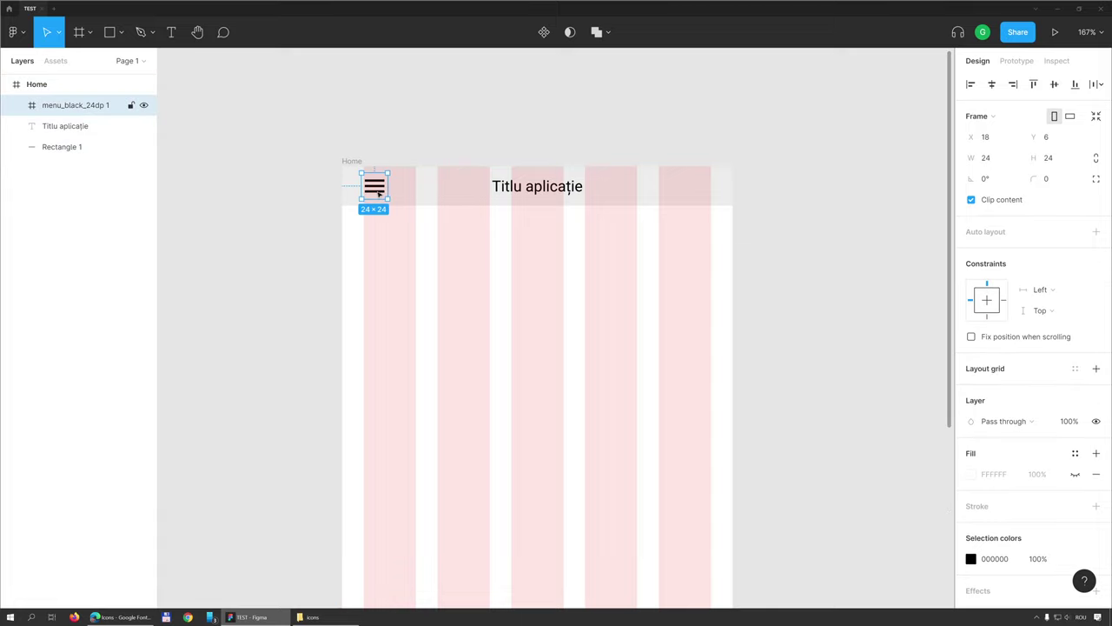
drag(379, 192, 377, 192)
click(395, 146)
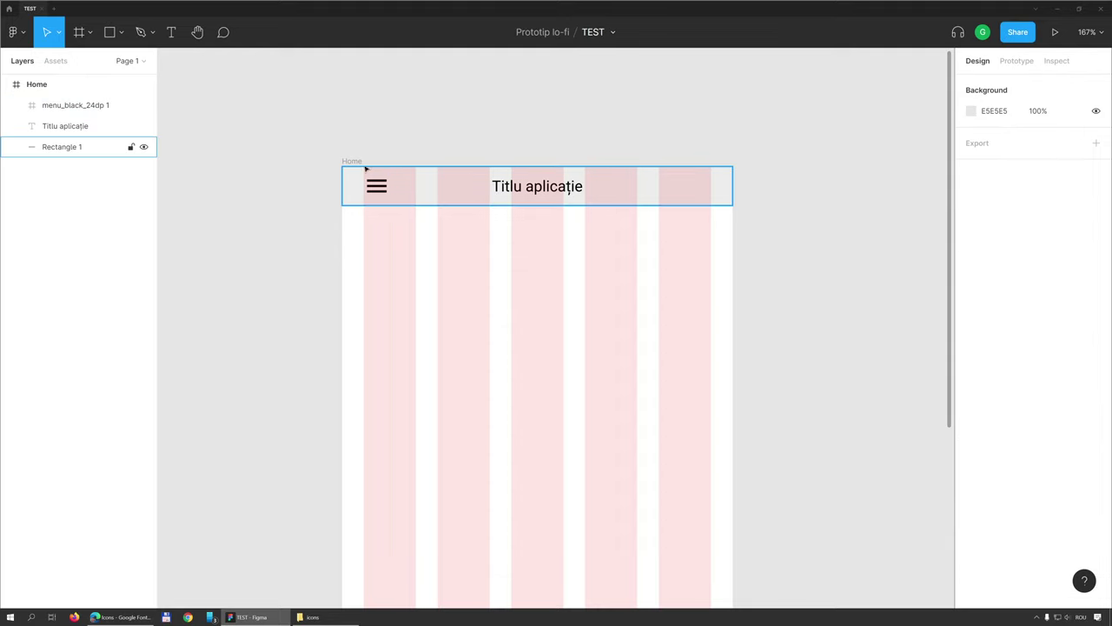
click(354, 161)
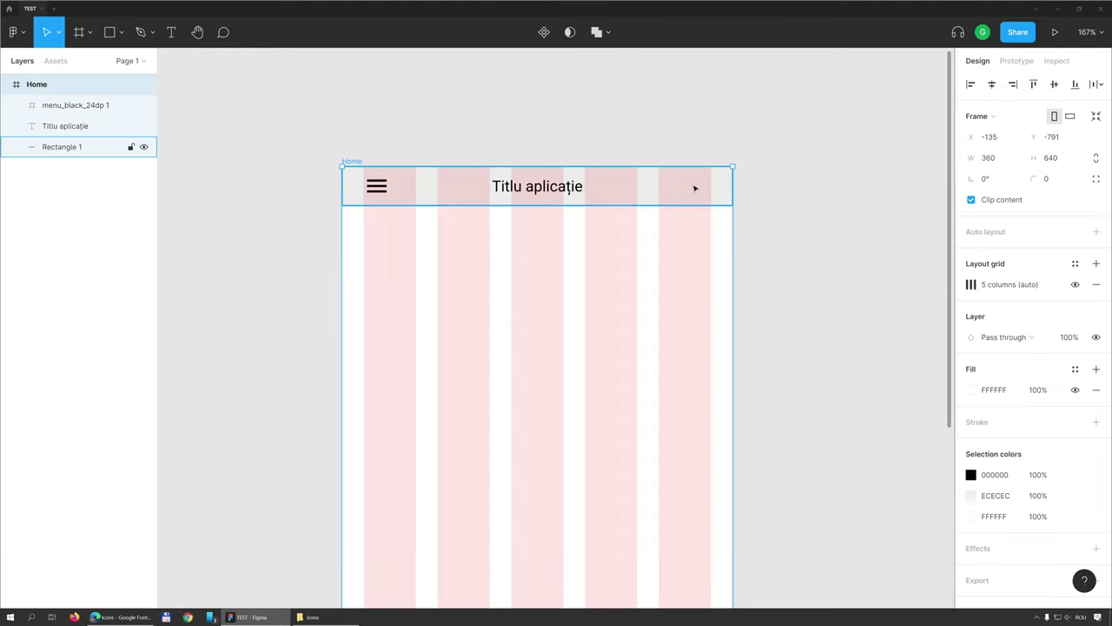
Search icons for 'search' and save the Filled Search icon as search_black_24dp.svg in the icons folder.
click(102, 618)
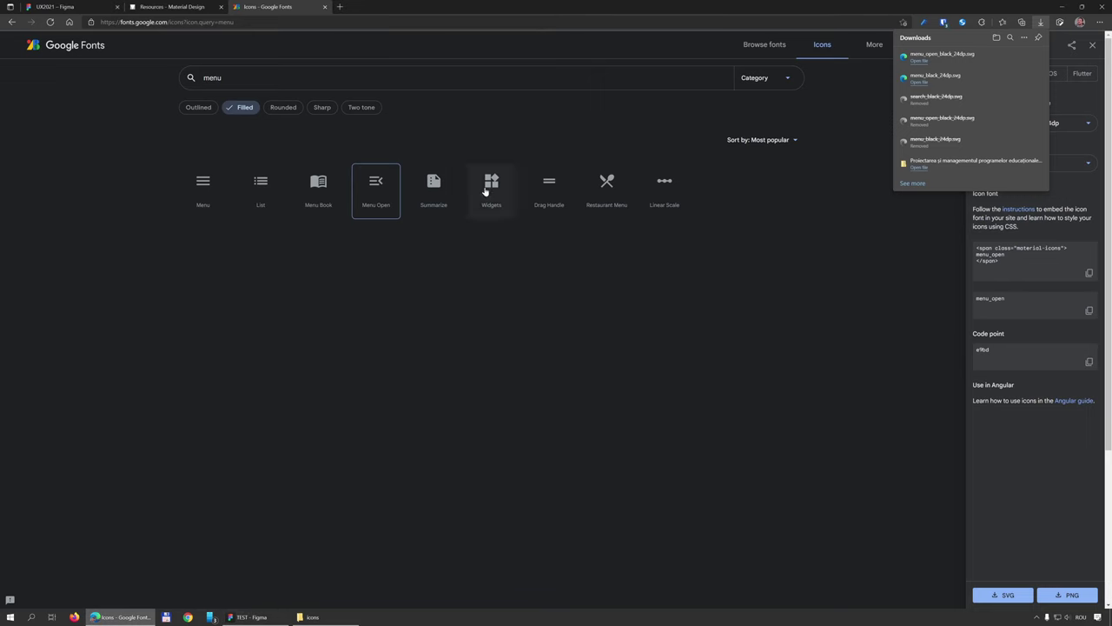
click(281, 77)
double_click(241, 76)
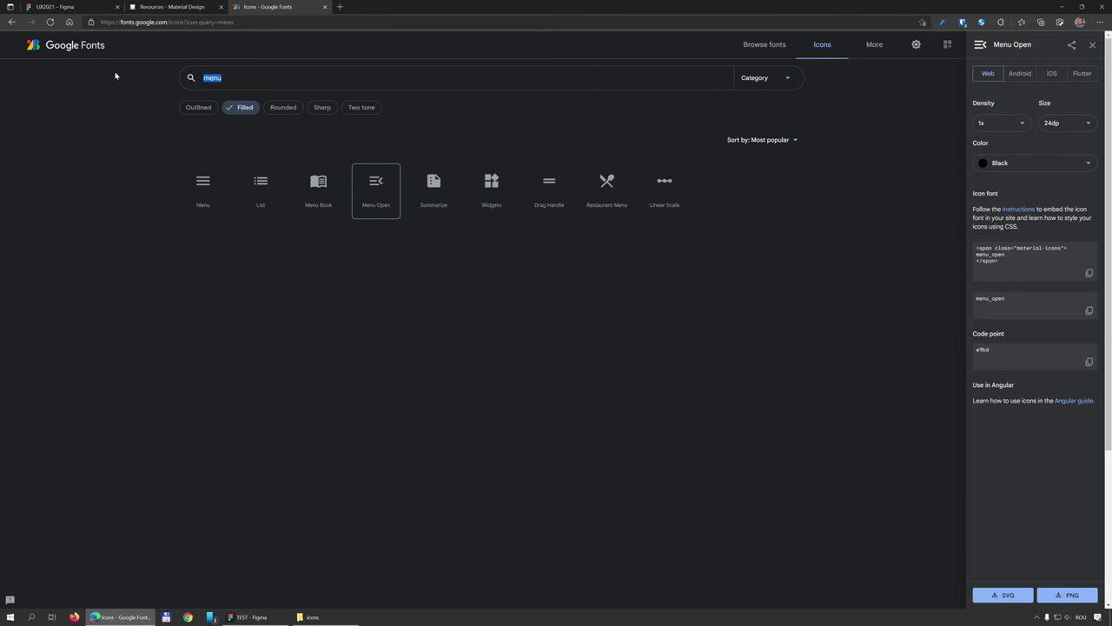
text(search)
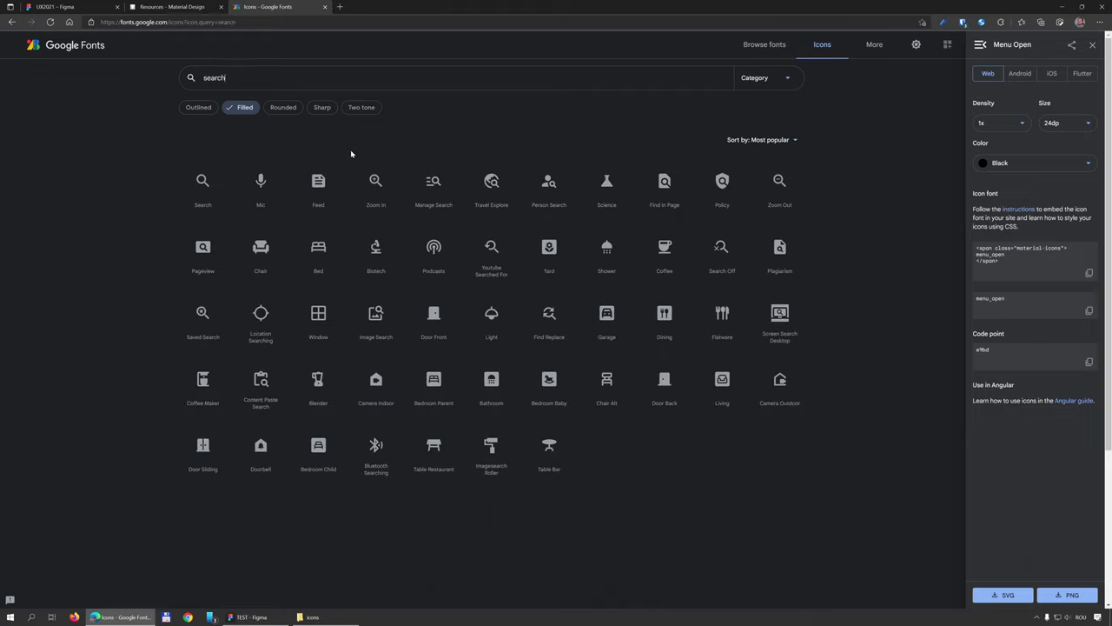
click(203, 195)
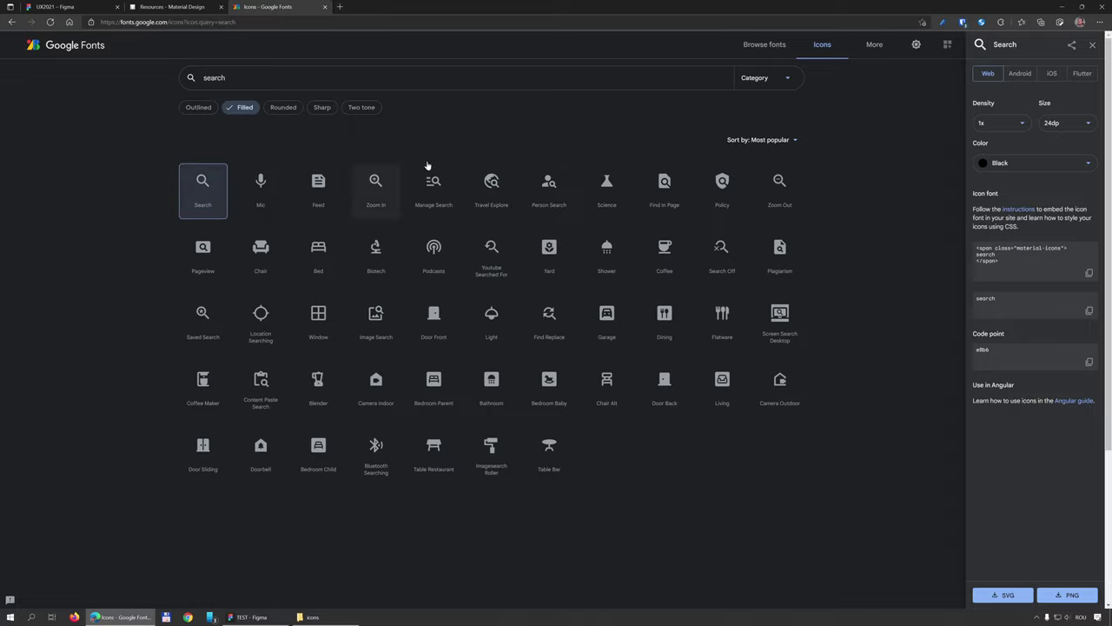
click(1003, 596)
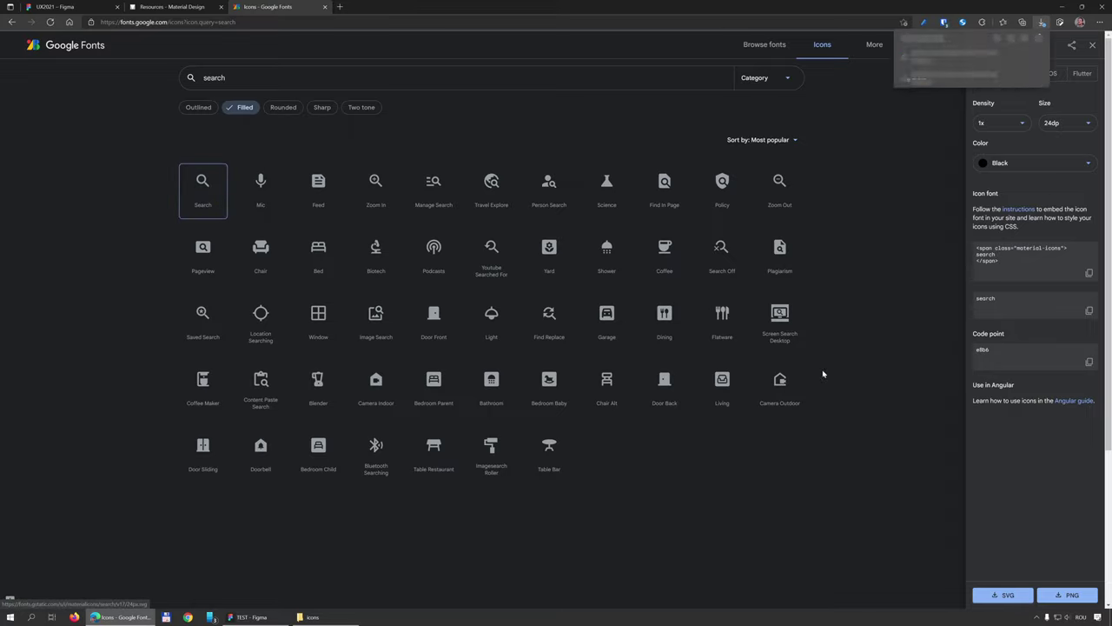
click(985, 68)
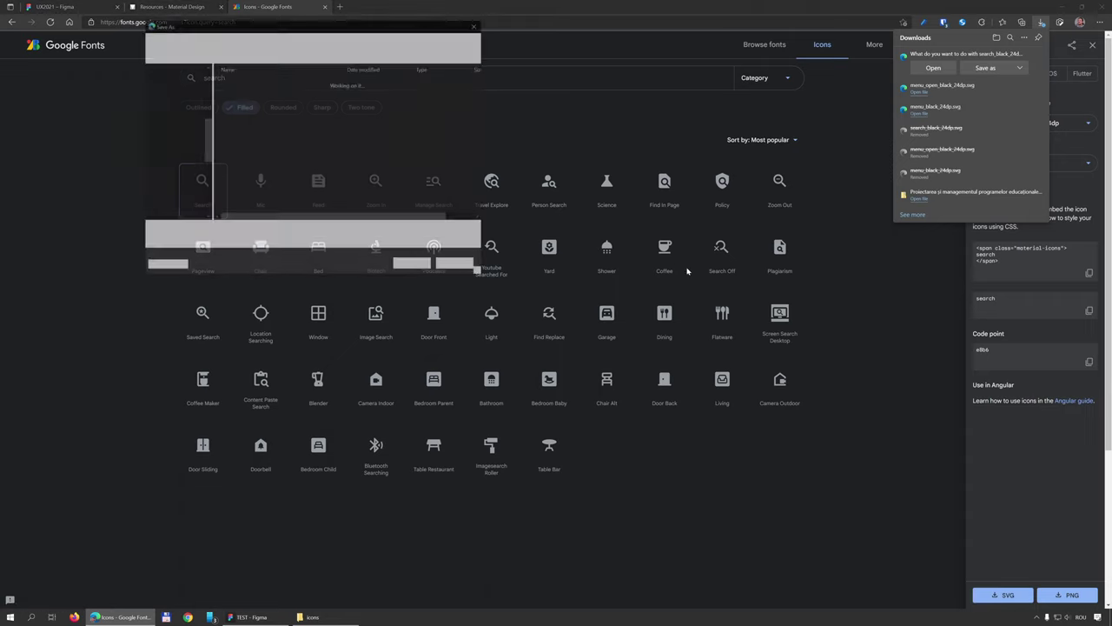
click(414, 266)
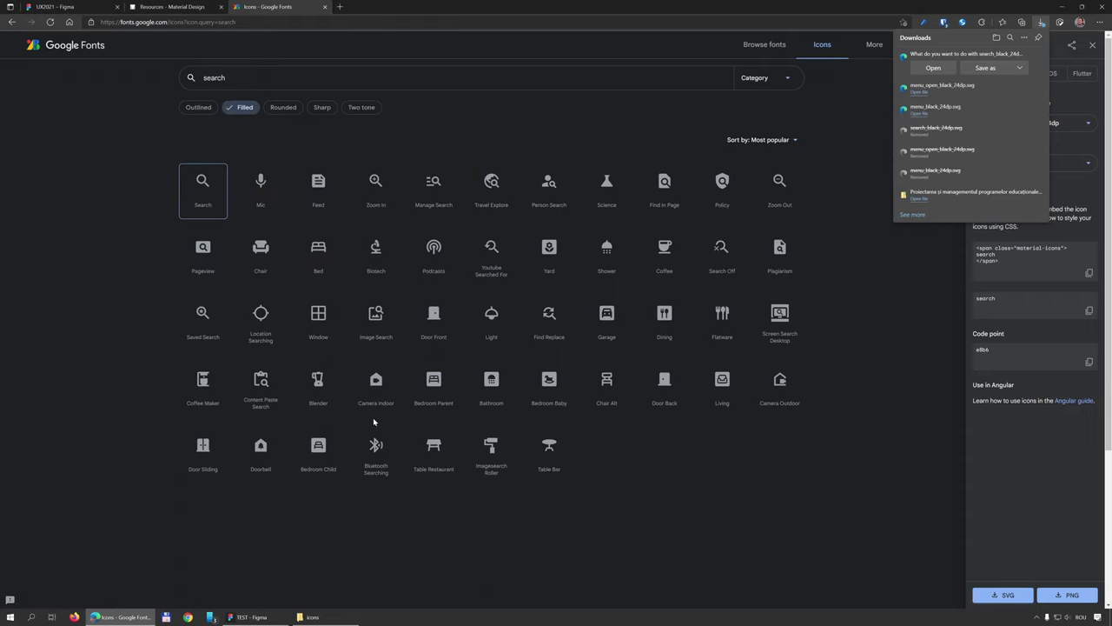
click(308, 617)
Drag search_black_24dp.svg from the icons folder onto the header's right end at 316,6.
click(249, 617)
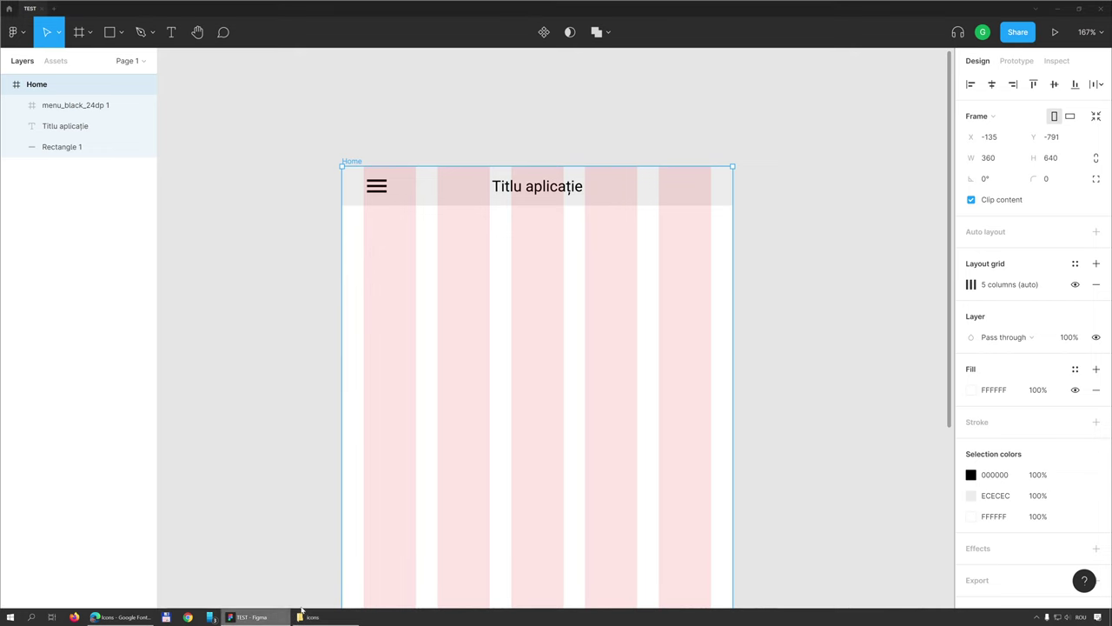
click(313, 617)
mouse_move(836, 249)
mouse_down()
mouse_move(640, 244)
mouse_move(698, 194)
mouse_up()
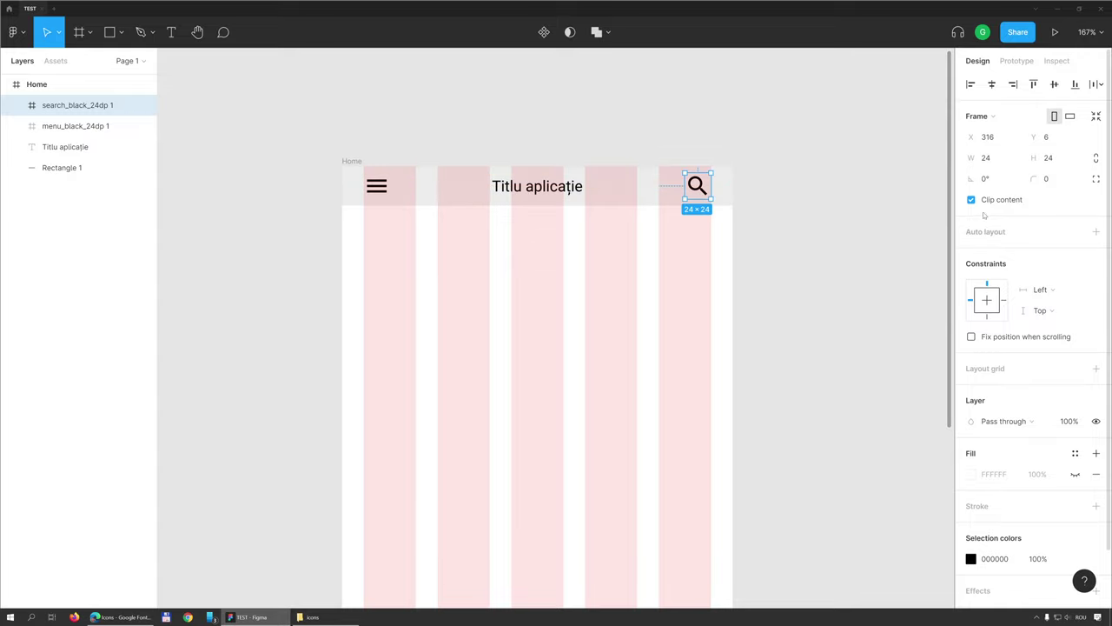
Hide the Home frame's column layout grid, then deselect the frame.
click(350, 160)
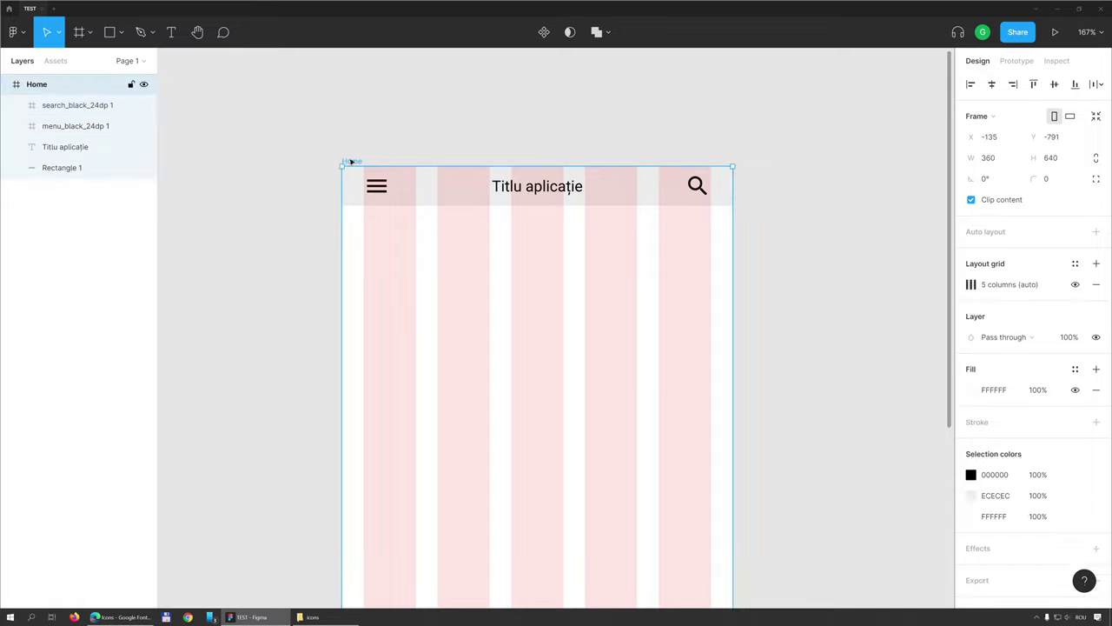
click(1075, 285)
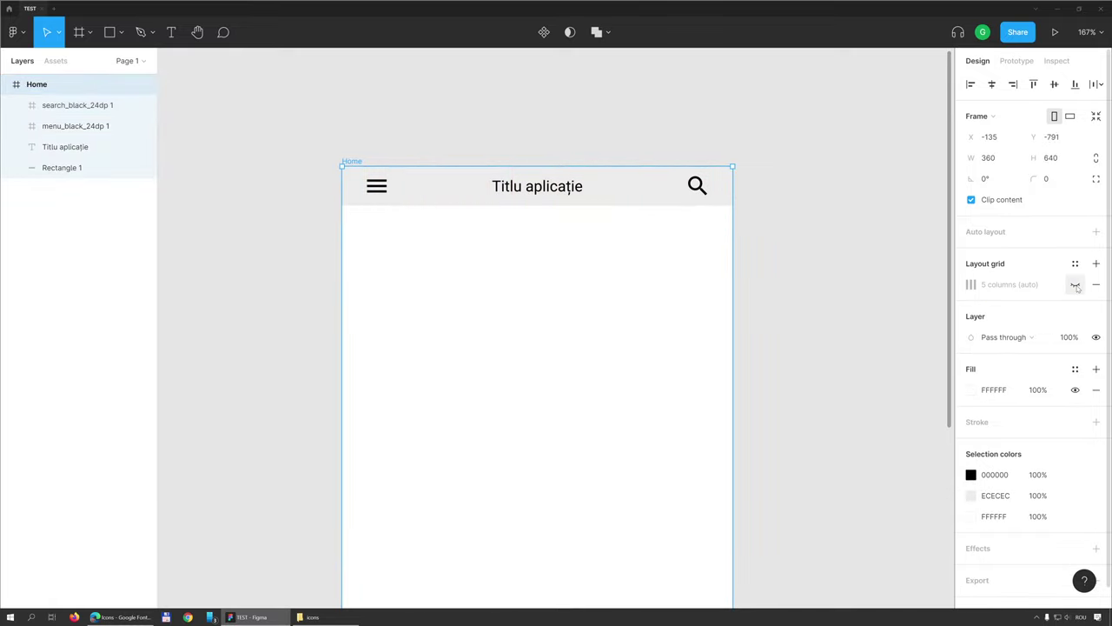
click(538, 225)
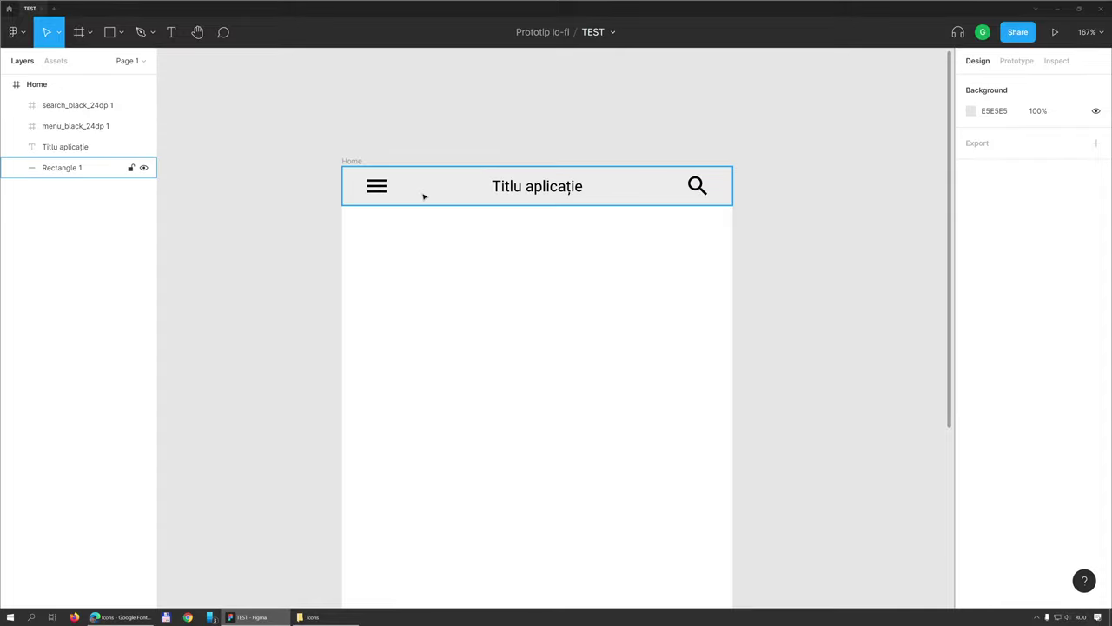
click(453, 190)
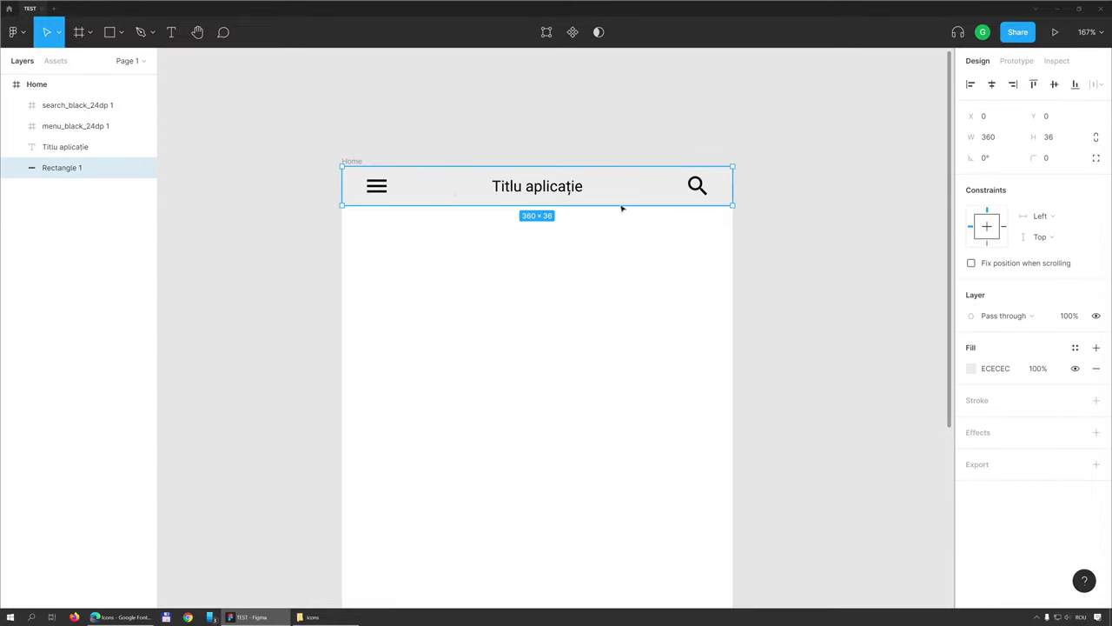
click(564, 191)
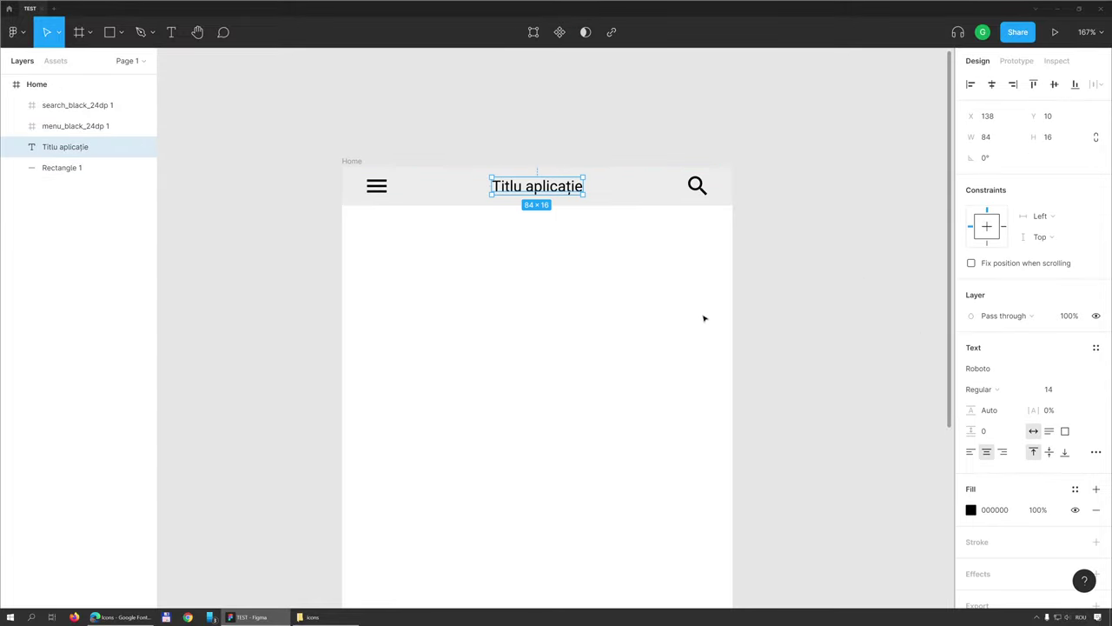
click(382, 189)
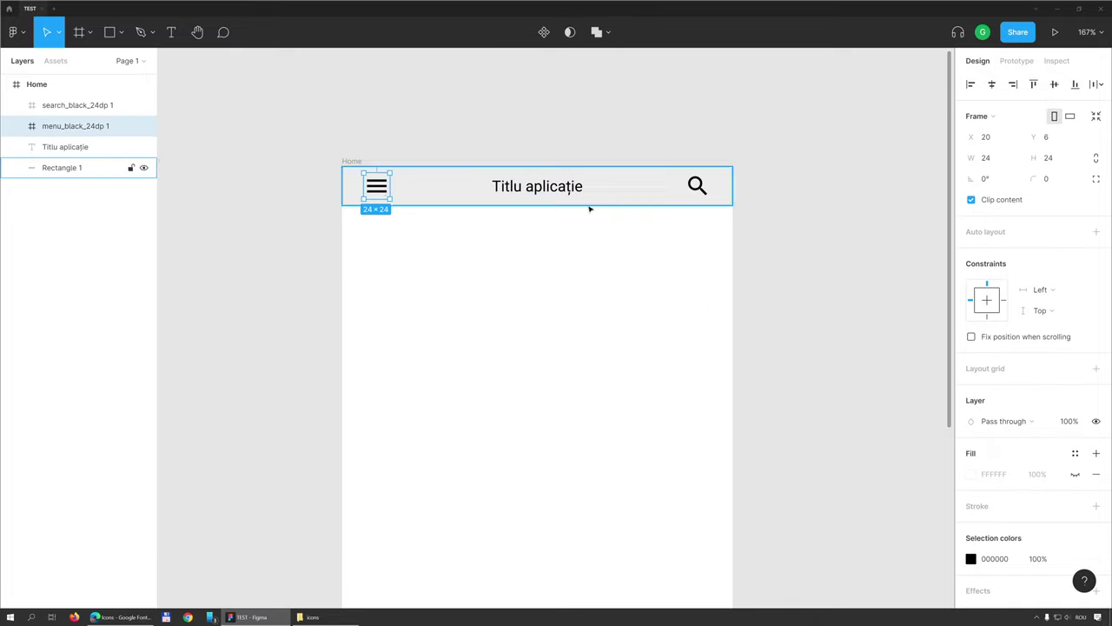
click(693, 193)
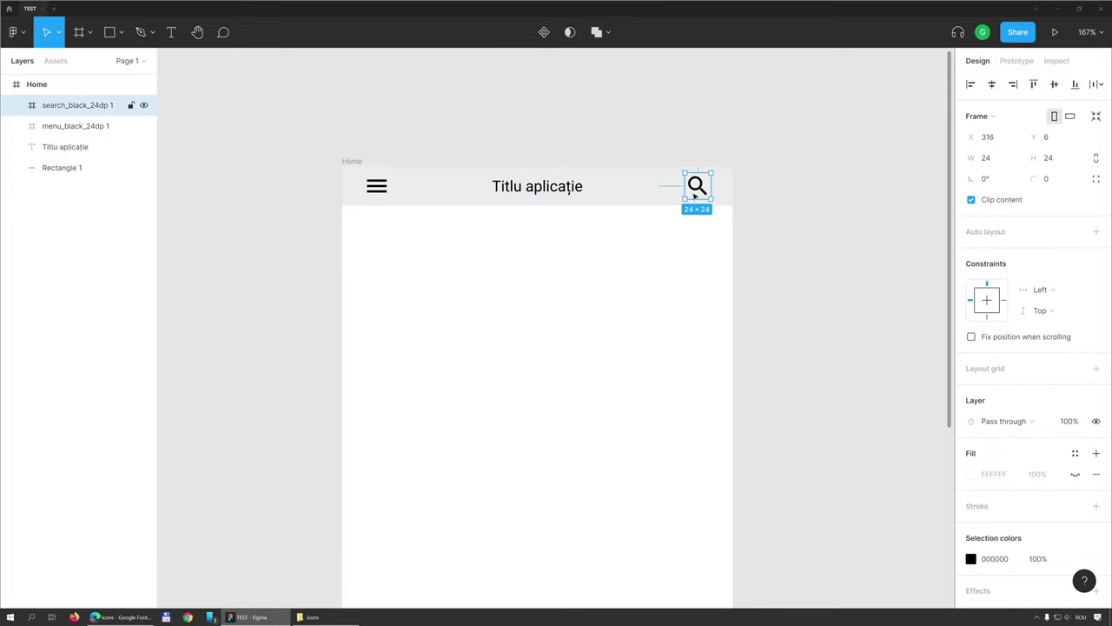
click(646, 276)
click(376, 186)
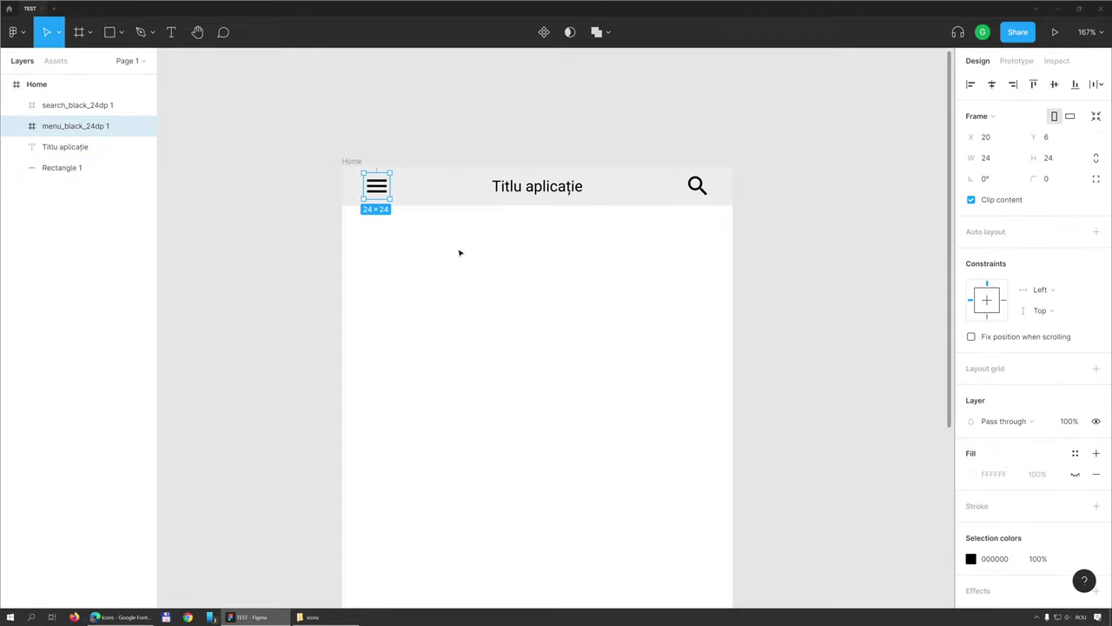
click(452, 243)
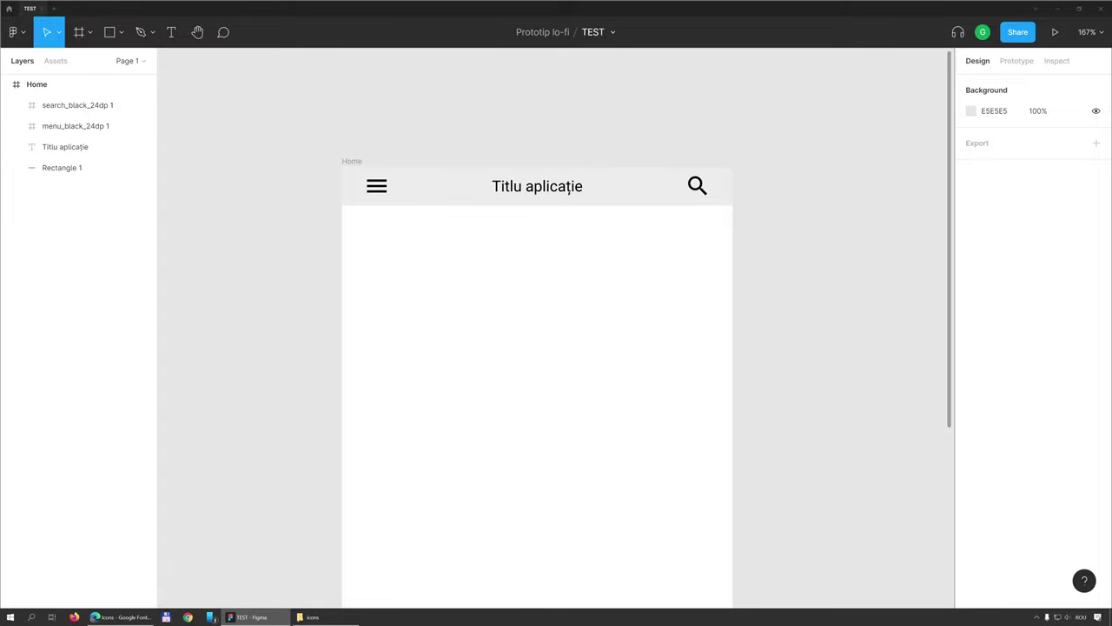
scroll(480, 241, down, 2)
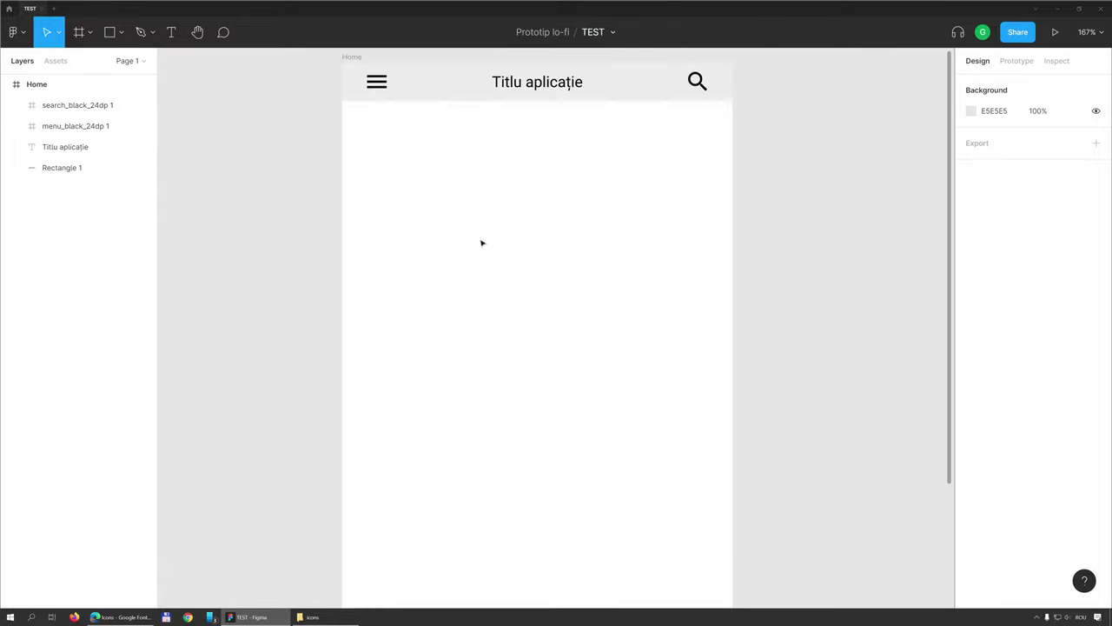
scroll(482, 243, up, 1)
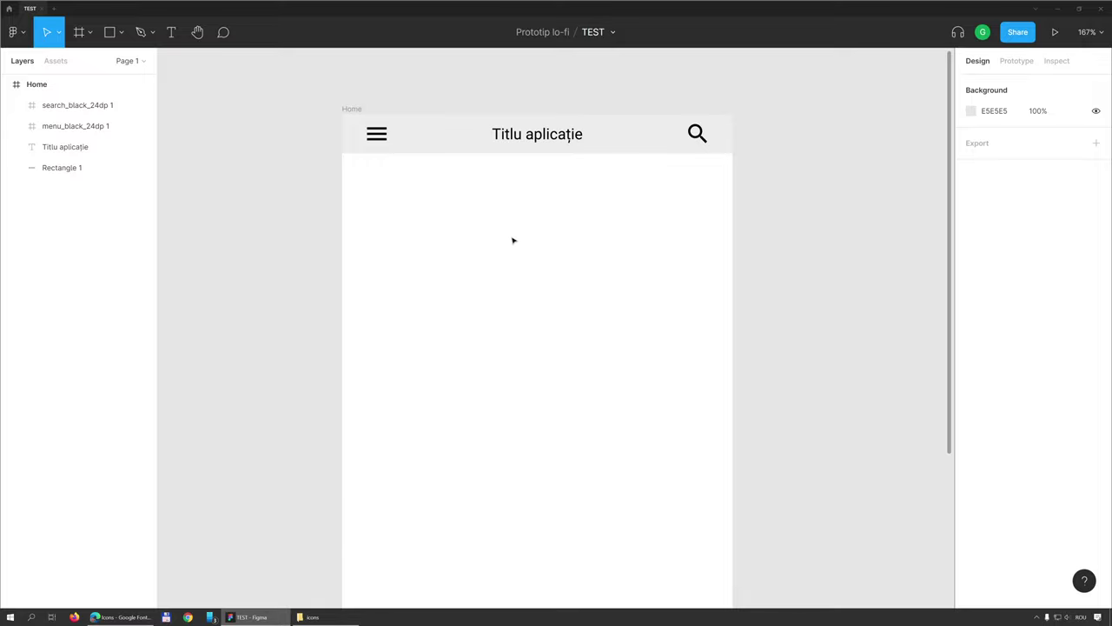